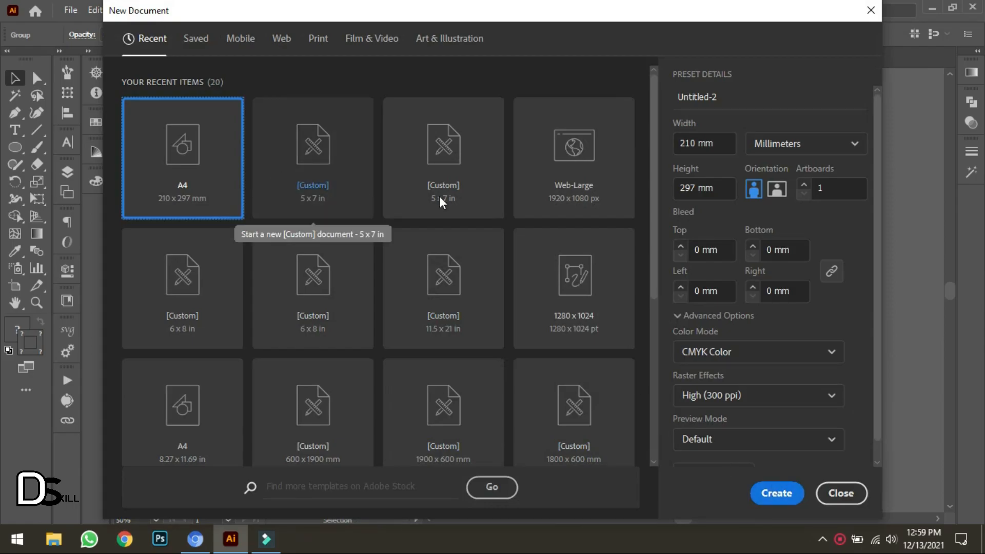
Create a new A4 portrait document, 210 x 297 mm, in CMYK color at 300 ppi
click(778, 487)
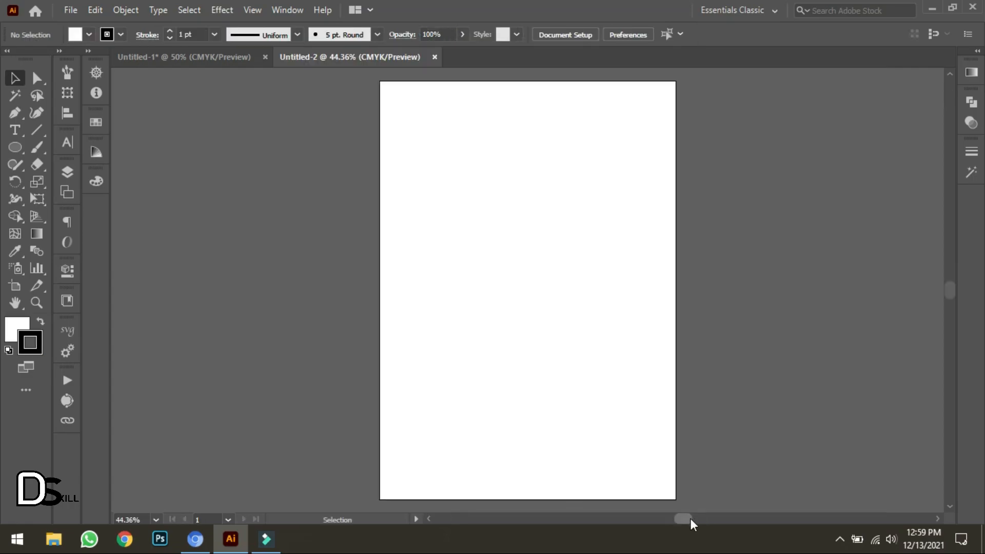
drag(689, 518, 692, 518)
scroll(652, 439, up, 1)
scroll(651, 439, down, 2)
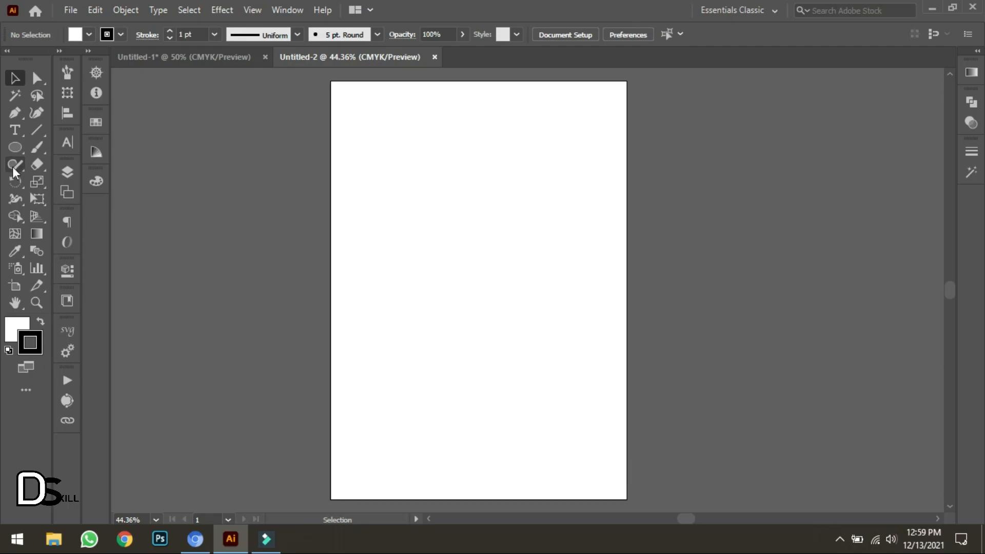
Draw a large circle spanning about three quarters of the page width around the middle of the artboard, and deselect it
click(15, 146)
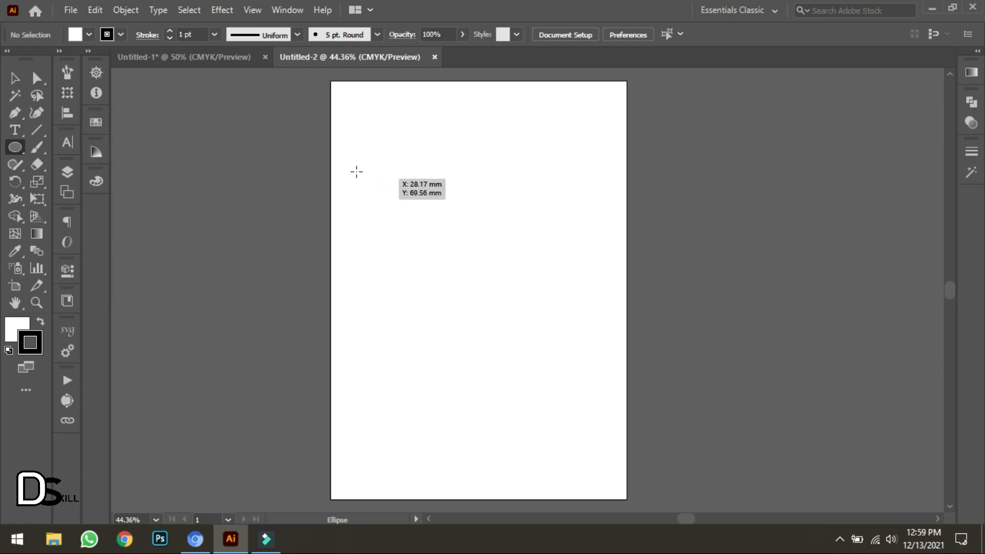
drag(363, 172, 559, 396)
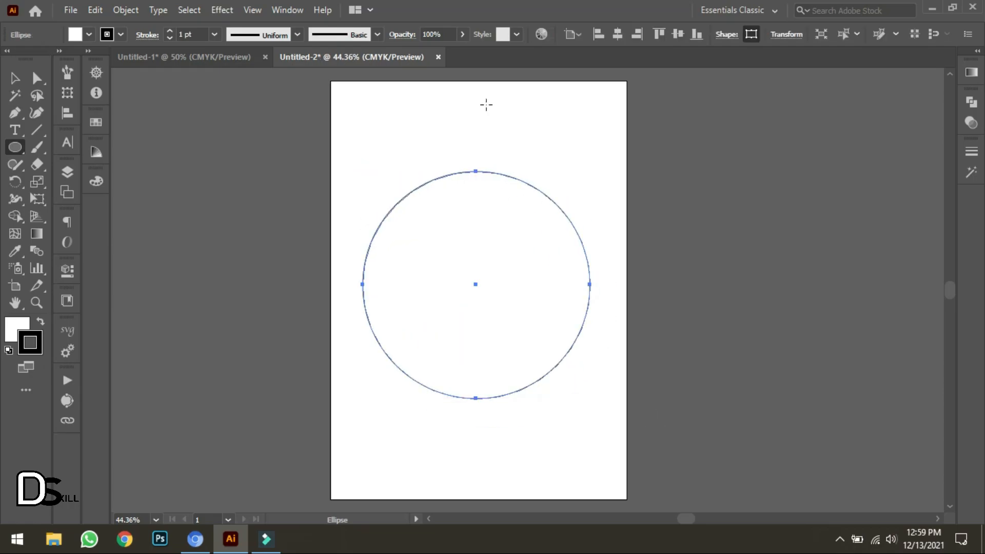
key(v)
click(485, 124)
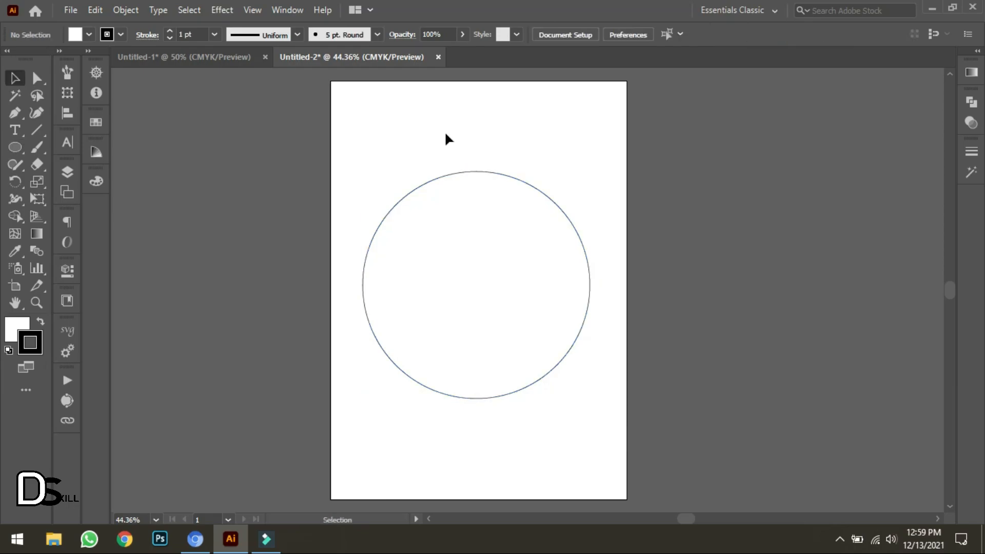
Set the circle's stroke weight to 3 pt
click(451, 196)
click(215, 34)
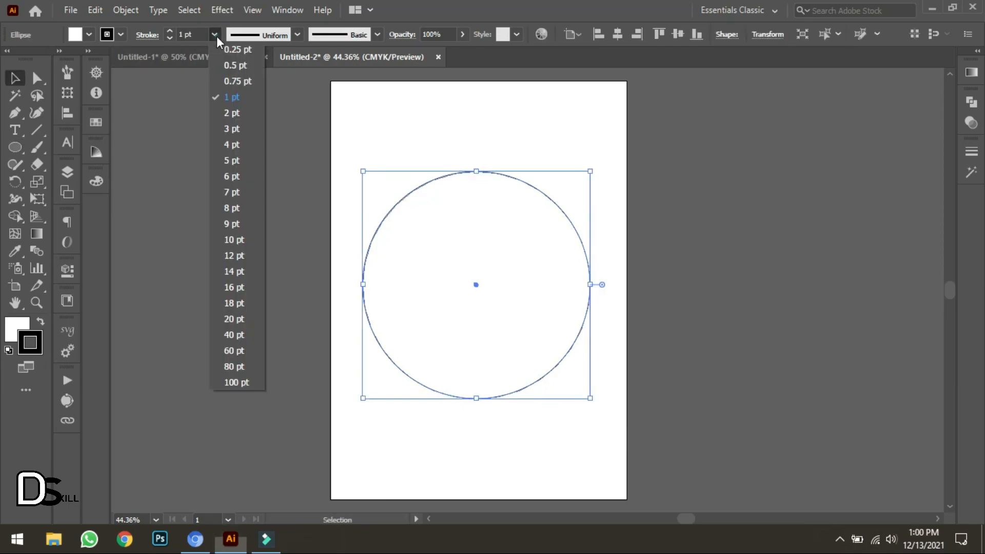
click(240, 124)
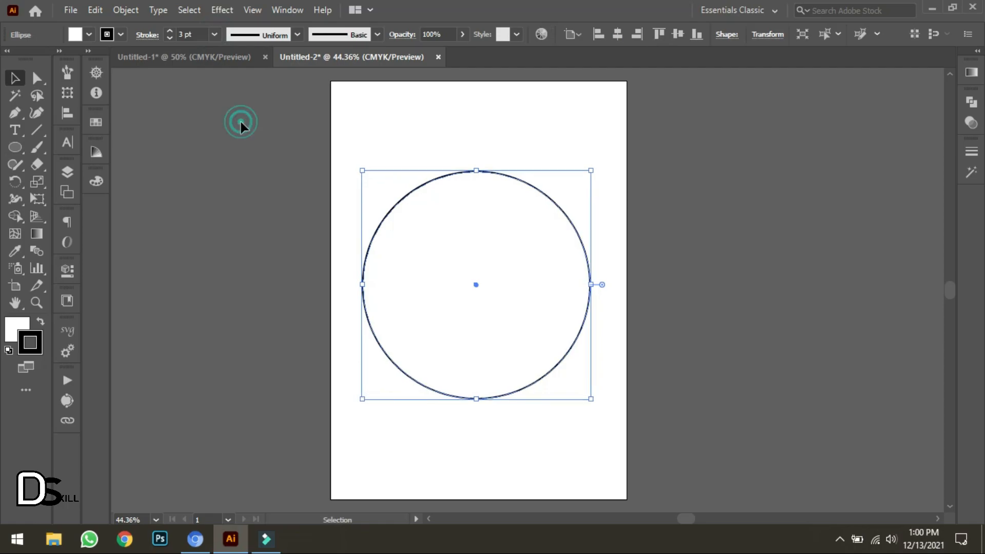
click(381, 136)
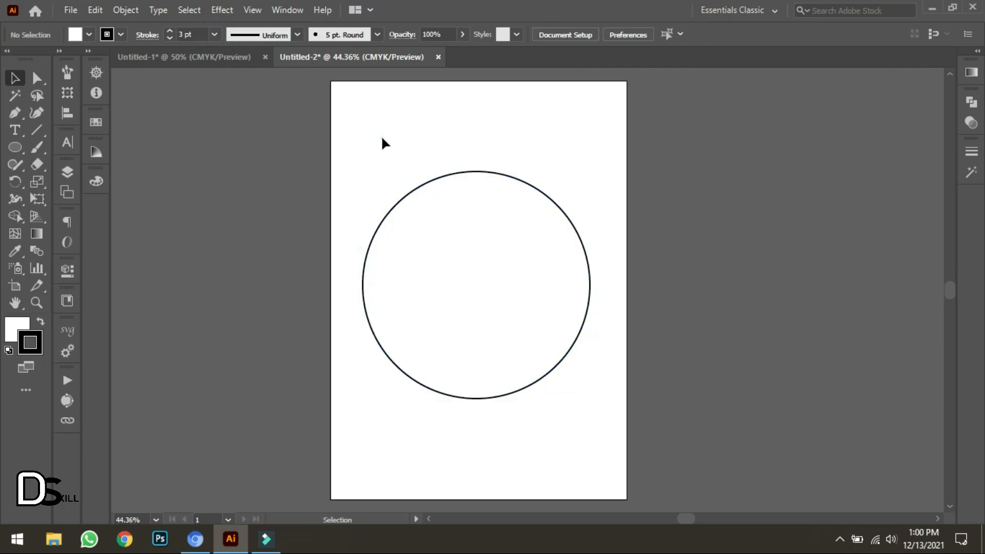
click(215, 34)
click(422, 132)
Apply the triangular variable width profile, which tapers from thick to thin, to the circle's stroke
drag(424, 135, 502, 207)
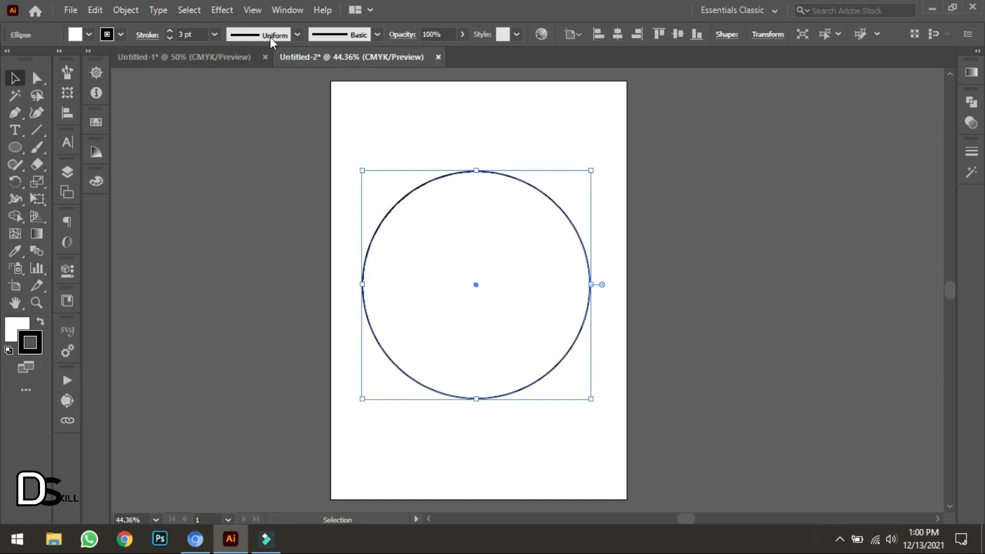
click(298, 32)
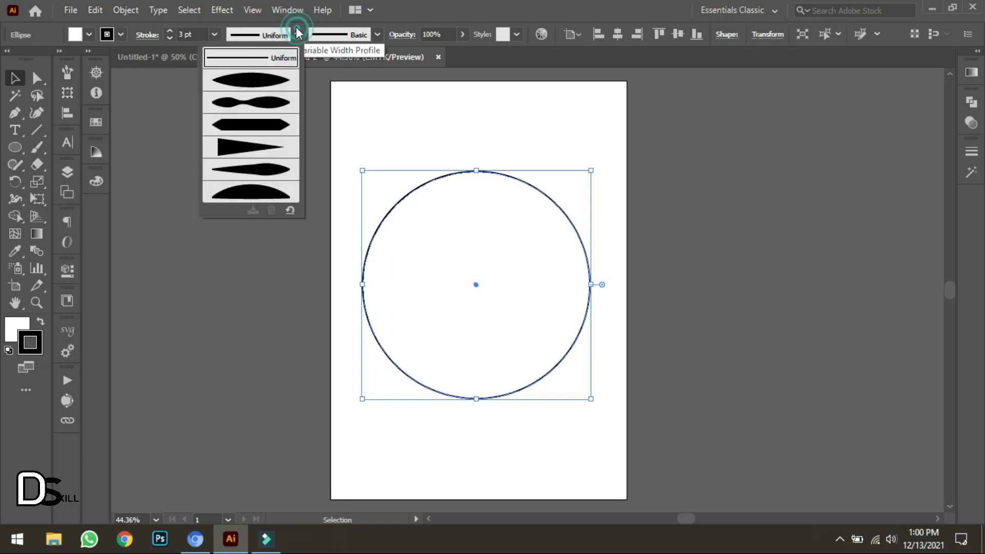
click(242, 147)
click(408, 125)
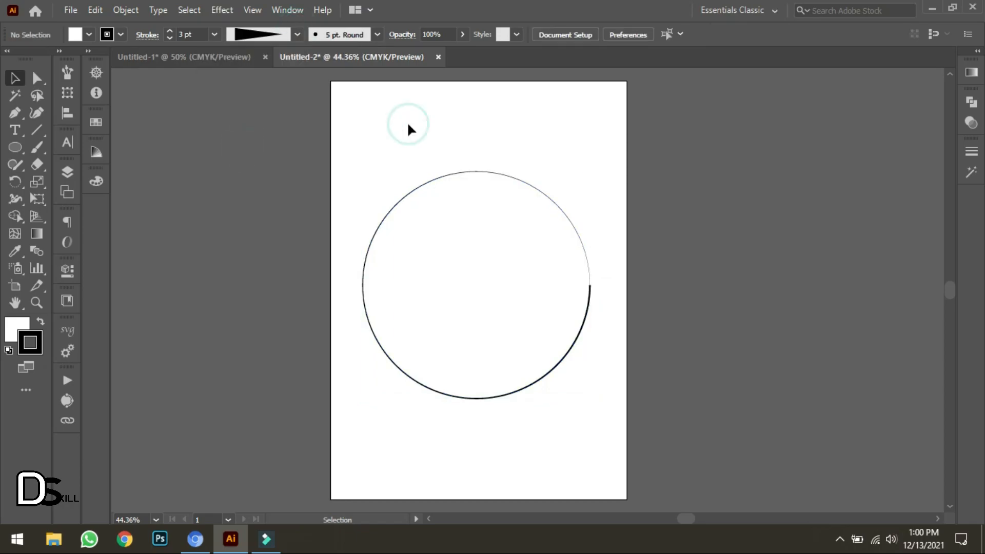
click(518, 296)
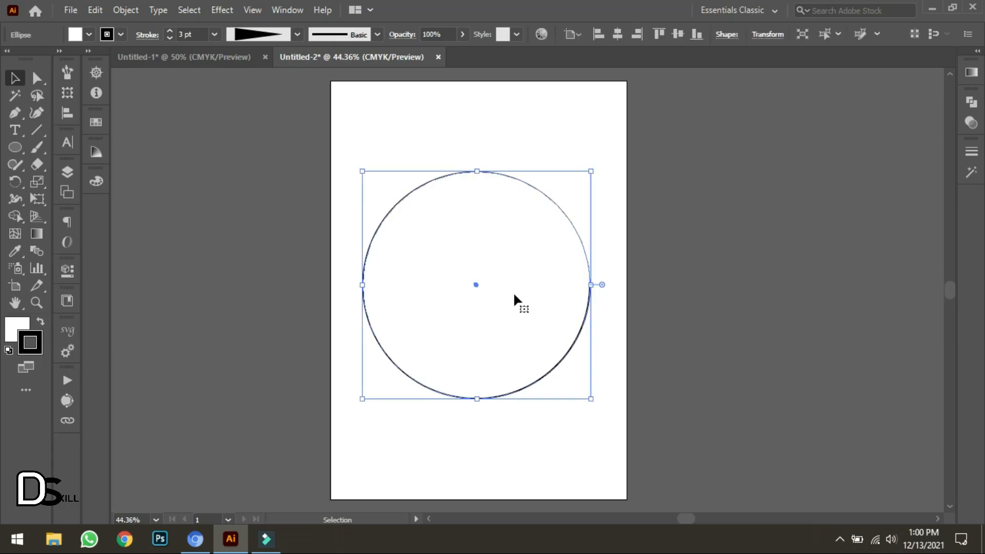
click(424, 105)
drag(405, 106, 512, 285)
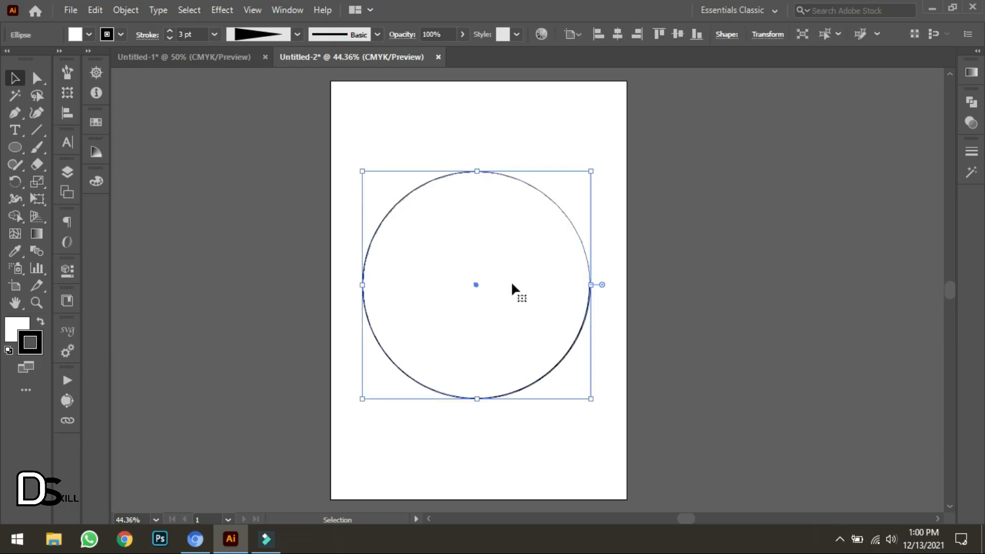
Open the full stroke settings and give the circle's stroke a projecting cap
click(286, 10)
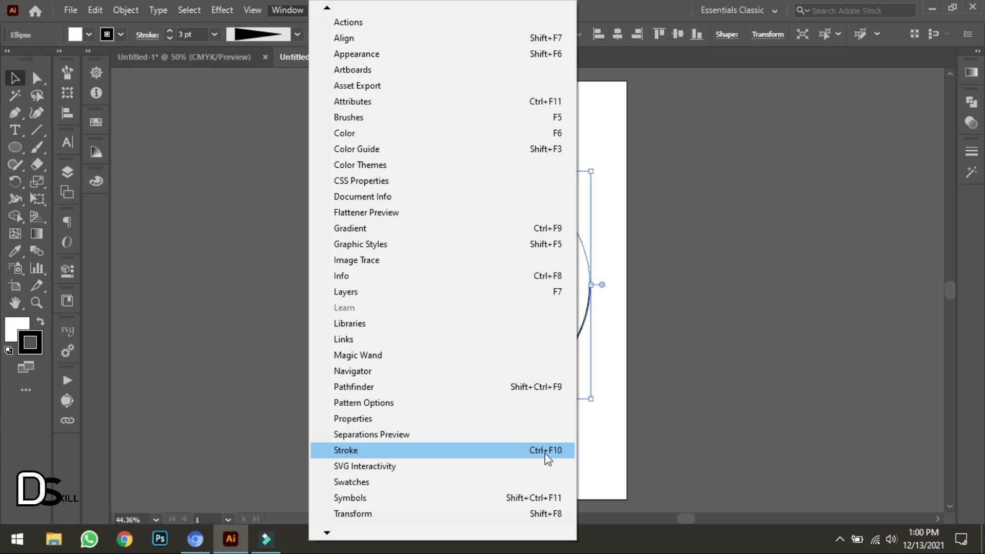
click(601, 106)
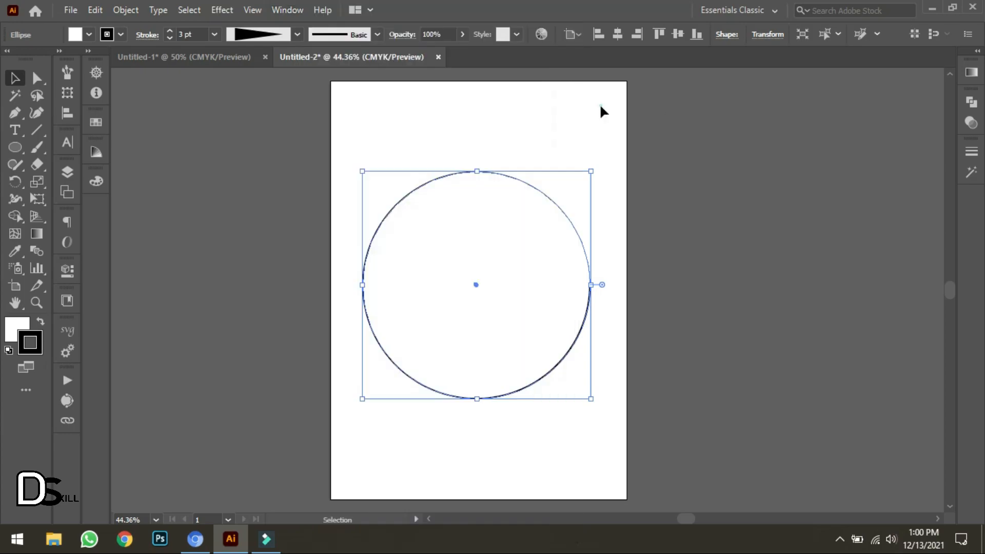
click(601, 106)
click(971, 151)
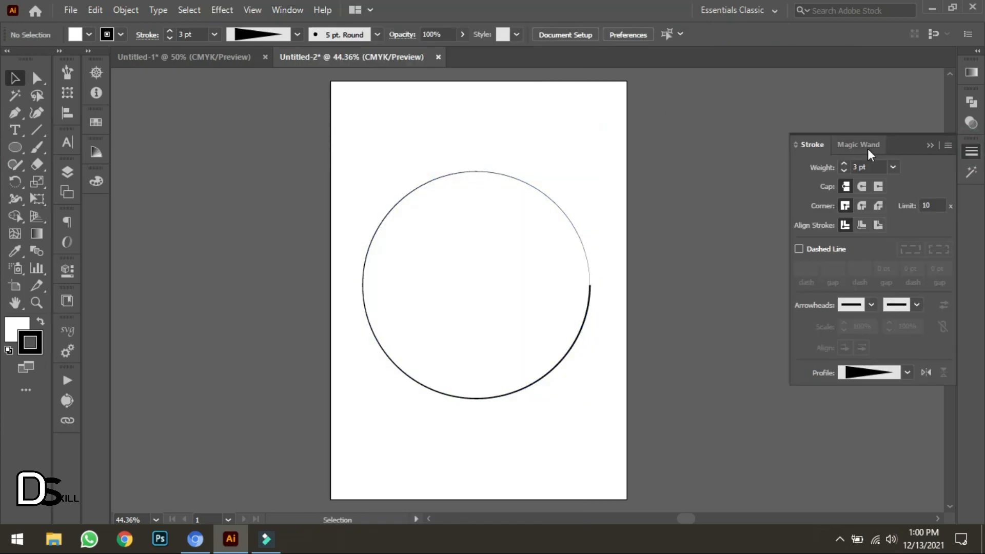
click(863, 187)
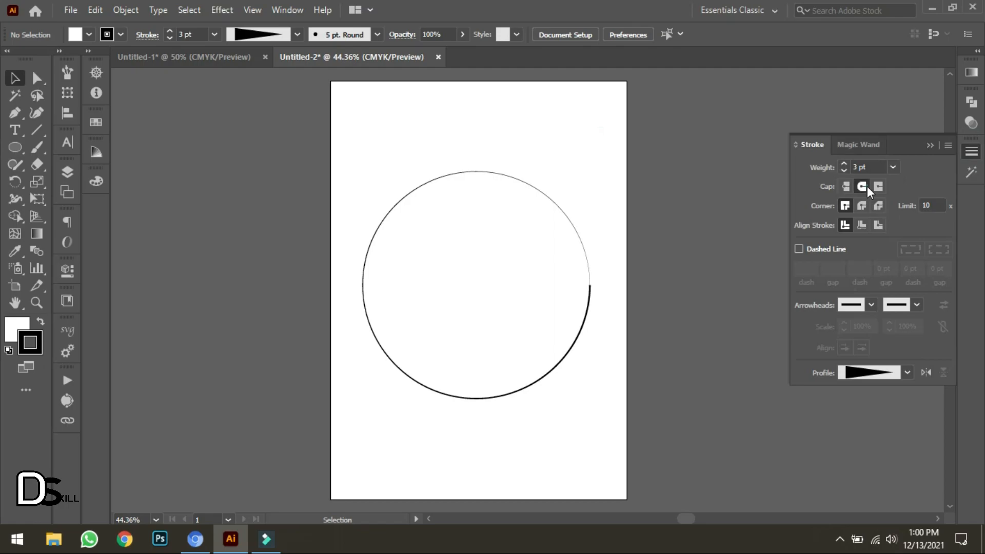
click(479, 253)
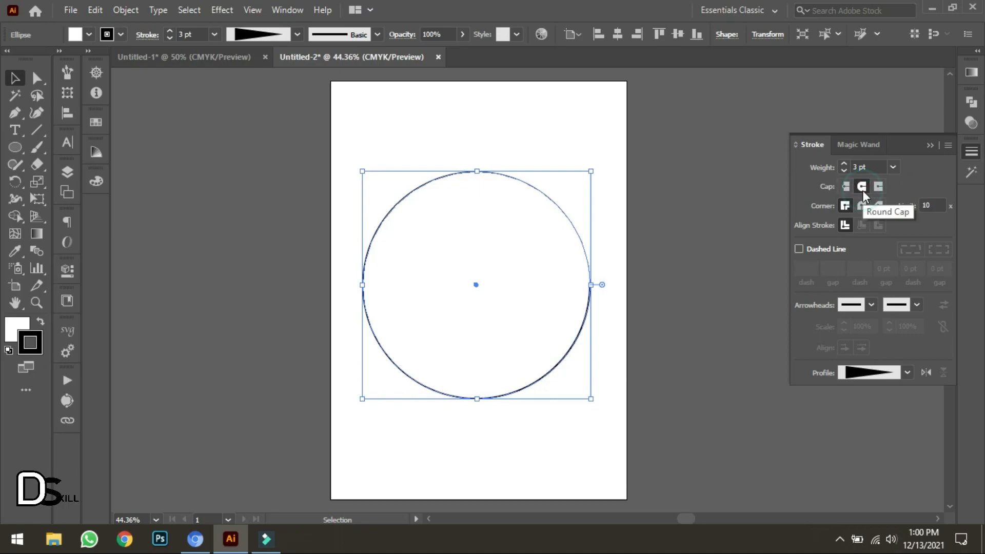
click(881, 187)
click(610, 170)
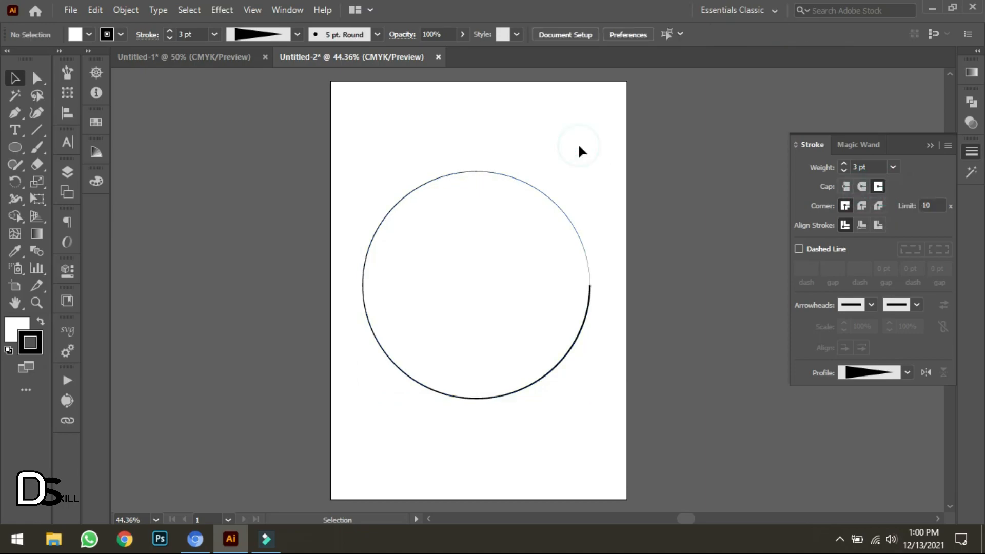
Try a dashed line with 10 pt dashes and 24 pt gaps on the circle, and turn it off again
drag(417, 150, 564, 318)
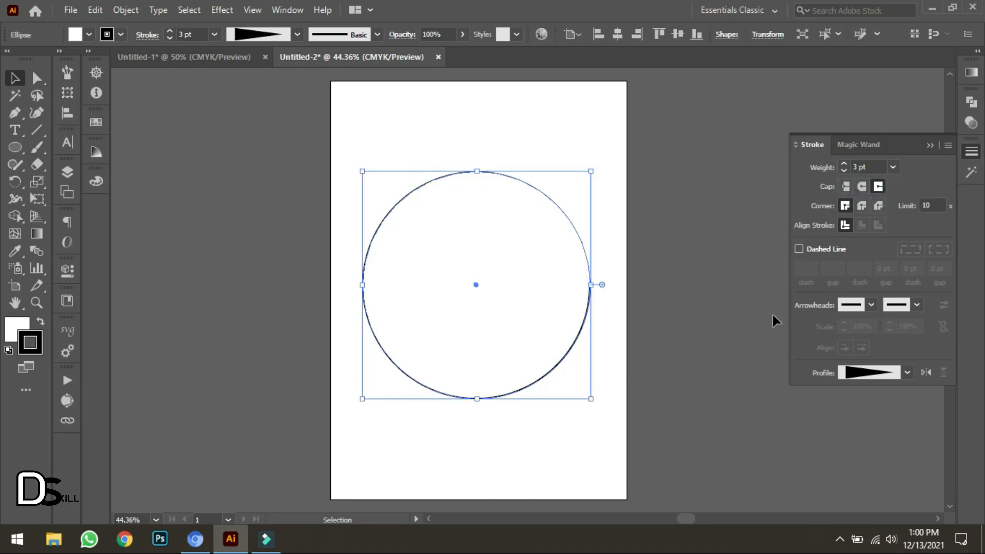
click(810, 251)
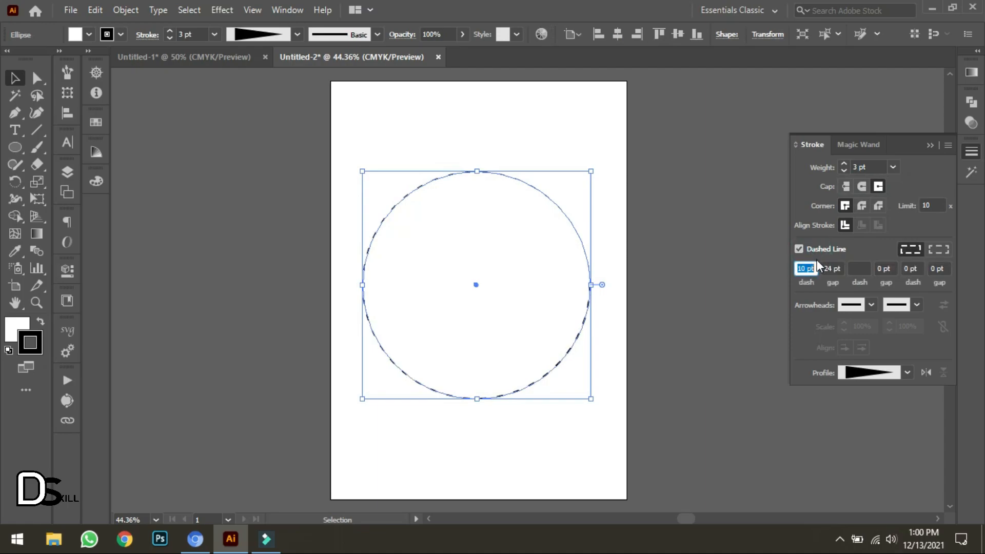
click(565, 143)
drag(561, 140, 508, 249)
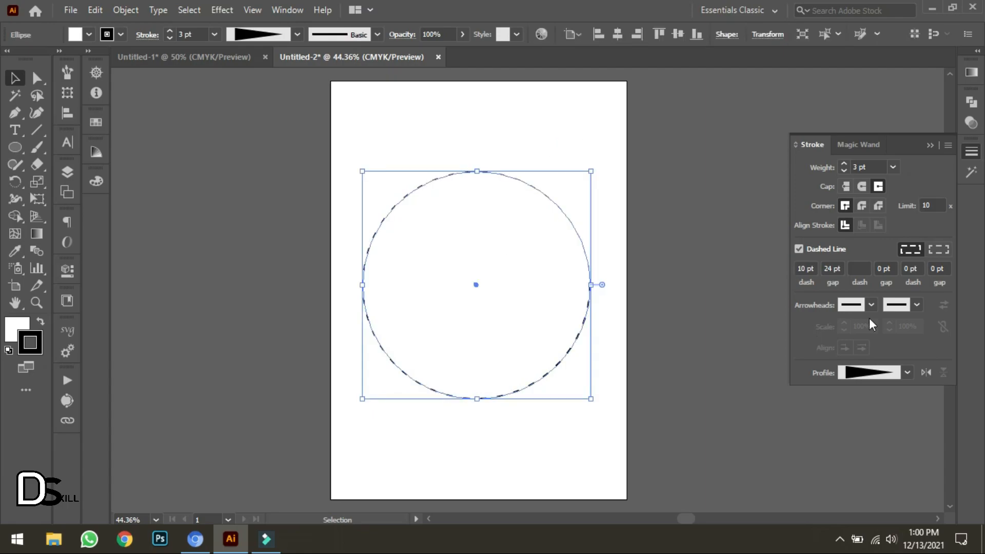
click(799, 250)
click(578, 152)
drag(578, 153, 489, 225)
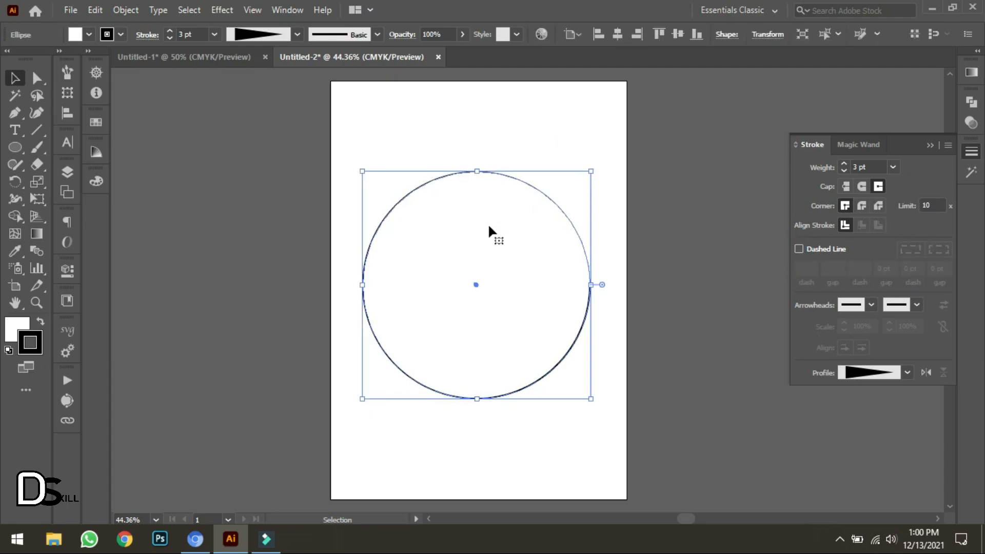
Flip the tapered width profile along the circle's path and flip it back
click(926, 371)
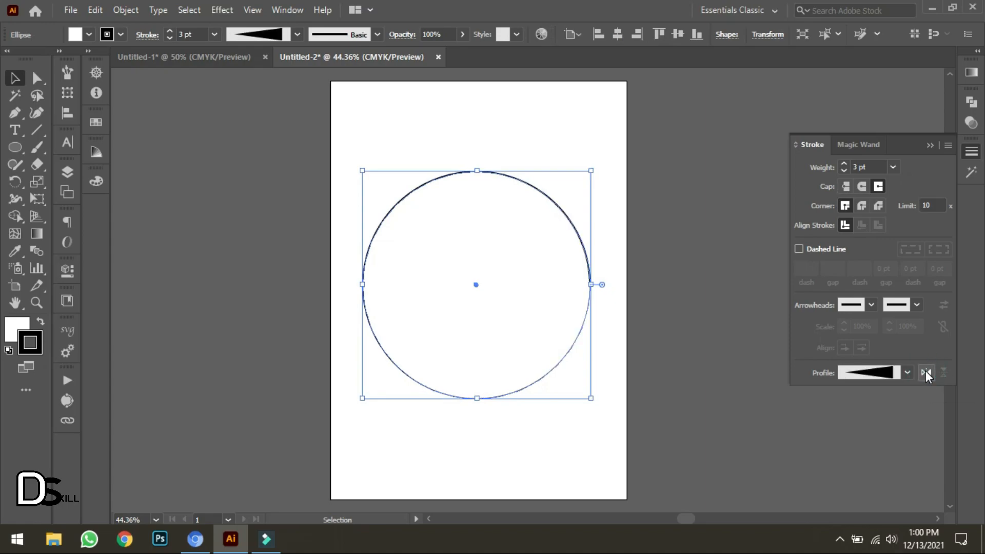
click(926, 370)
click(490, 138)
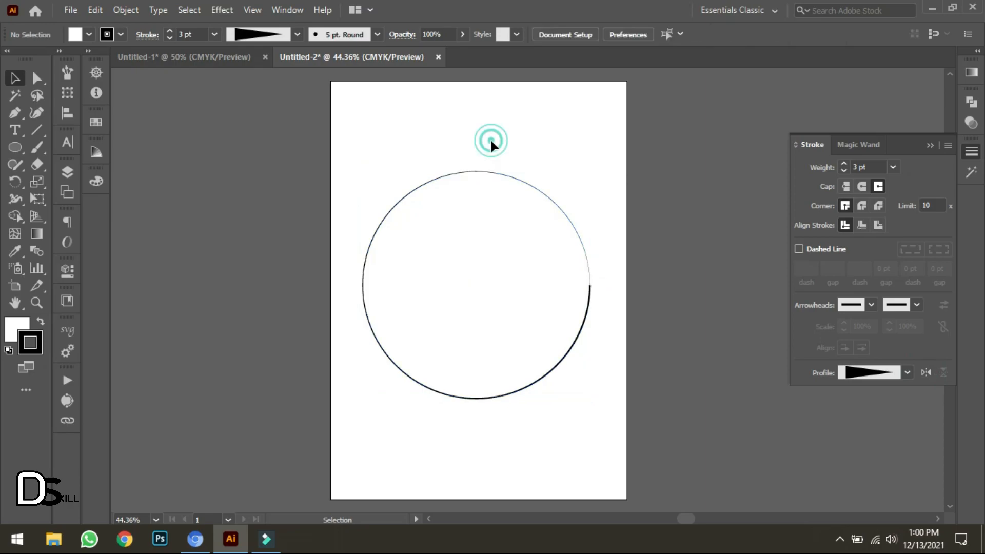
Make the circle's stroke a dashed line with 10 pt dashes and 24 pt gaps
drag(565, 163, 458, 274)
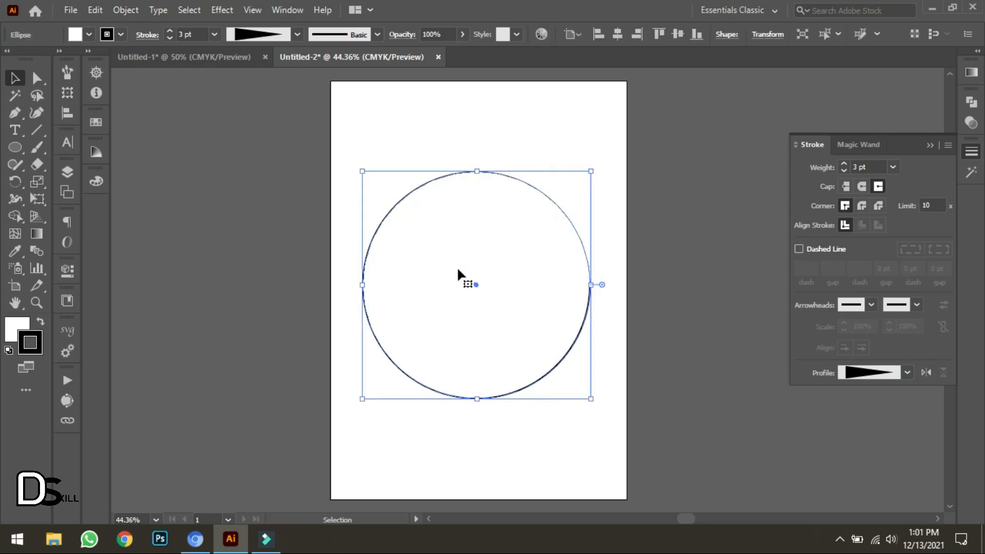
click(805, 248)
click(559, 139)
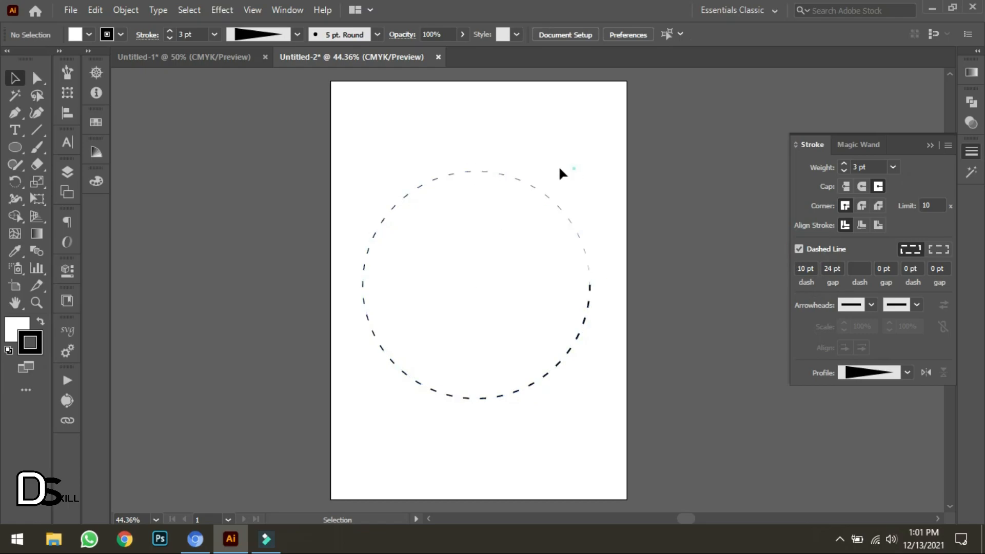
Reduce the dash length of the circle's dashed stroke to 2 pt
drag(559, 169, 644, 258)
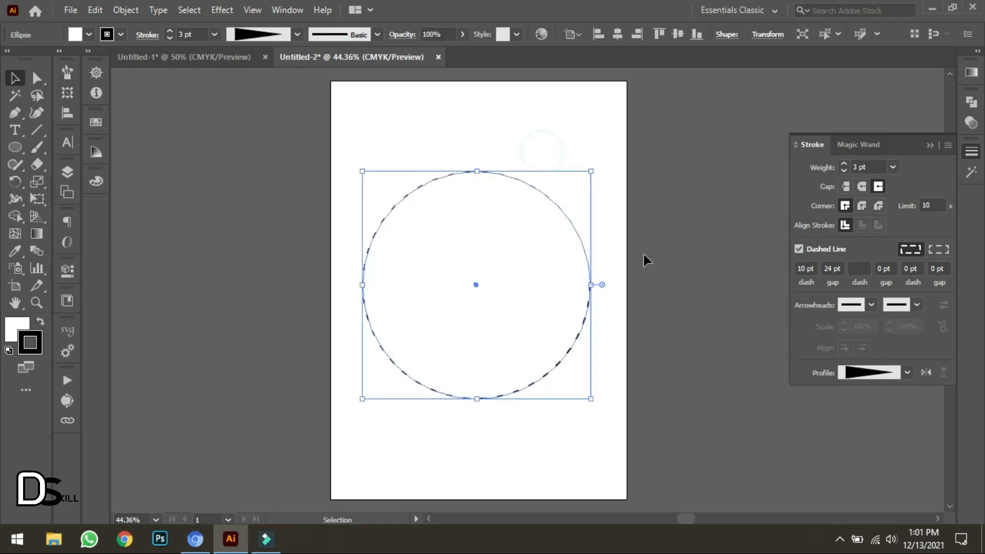
click(805, 266)
click(804, 266)
click(805, 268)
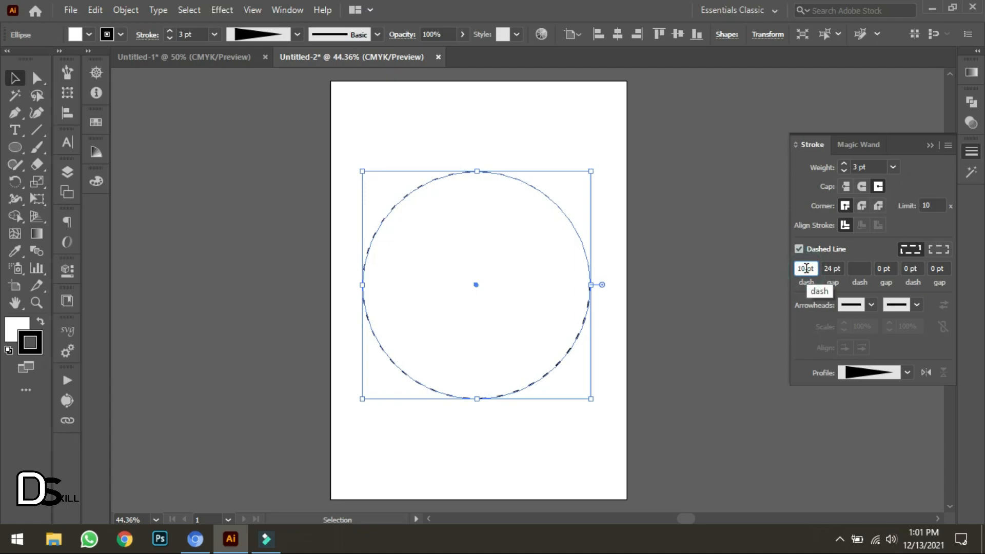
key(Up)
key(Down)
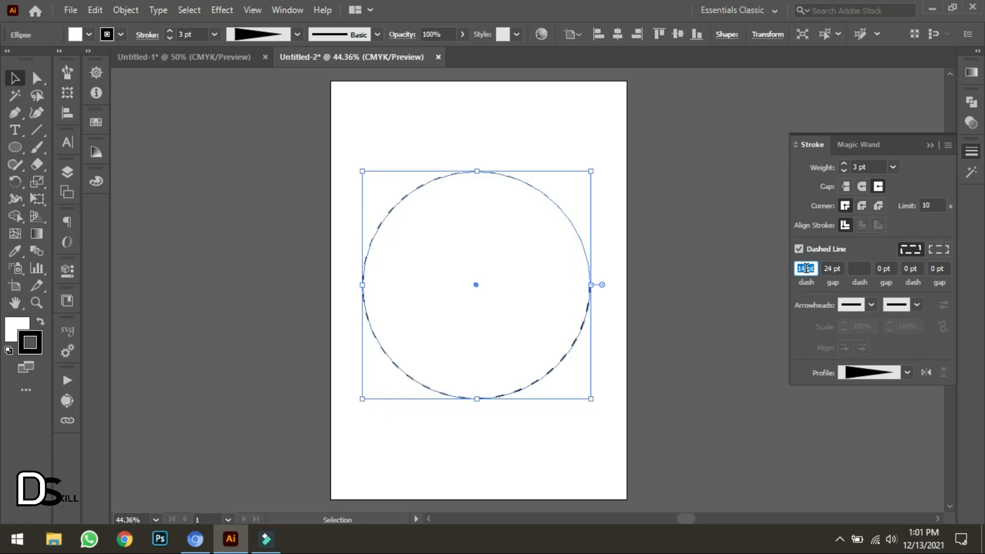
key(Down)
key(Down)
key(Down)
key(Down)
key(Down)
key(Down)
key(Down)
key(Down)
key(Down)
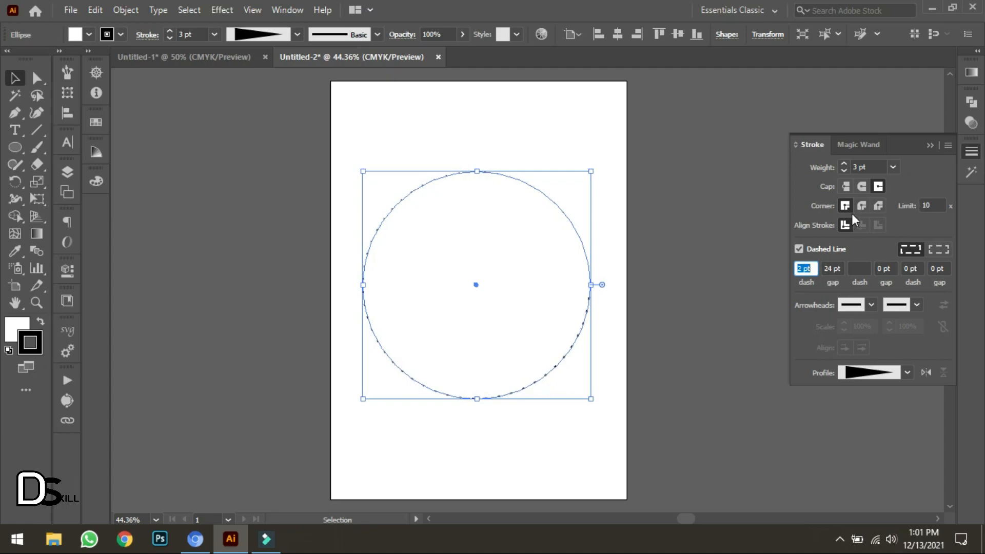
Increase the dashed circle's stroke weight to 5 pt
click(599, 180)
drag(512, 136, 470, 240)
click(892, 171)
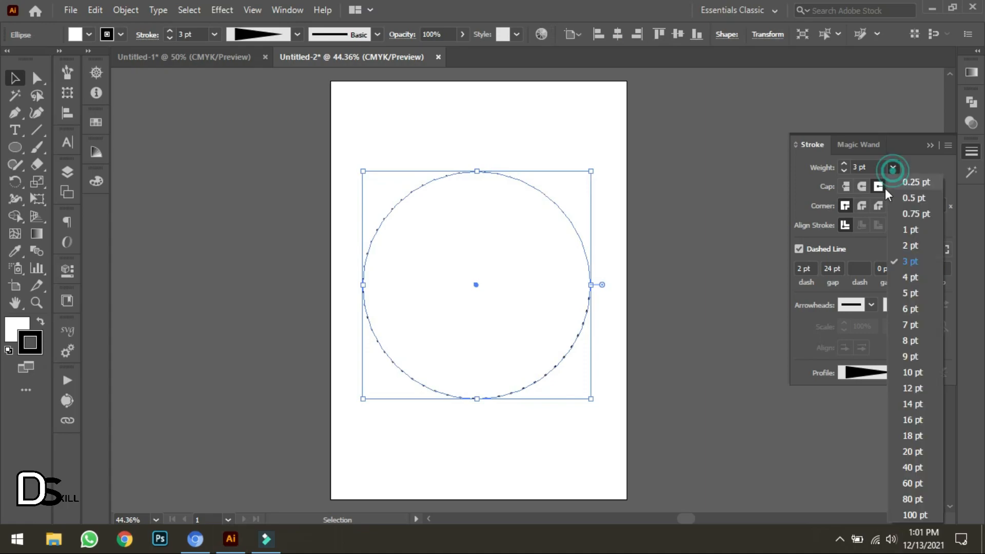
click(908, 291)
click(545, 137)
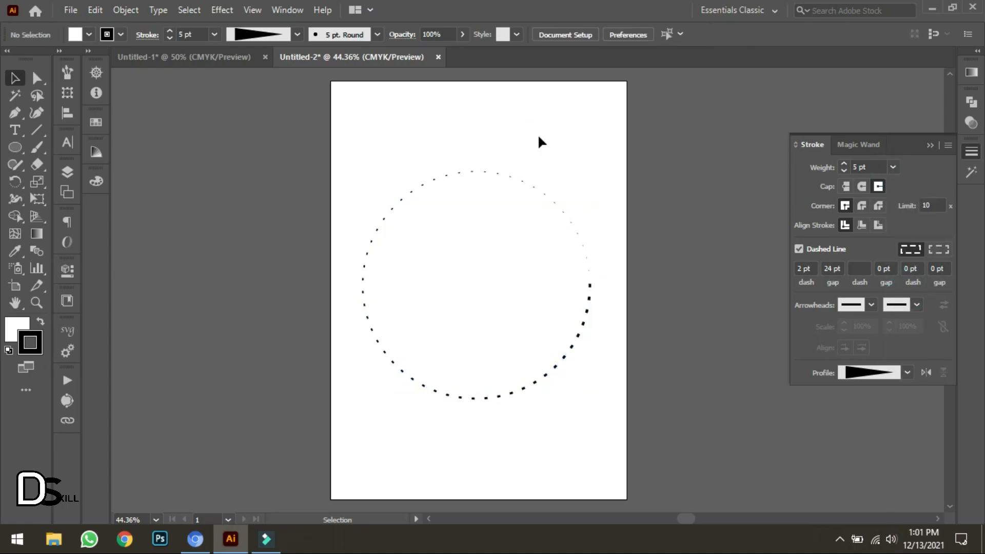
Reselect the dashed circle and set its stroke weight to 6 pt
click(516, 193)
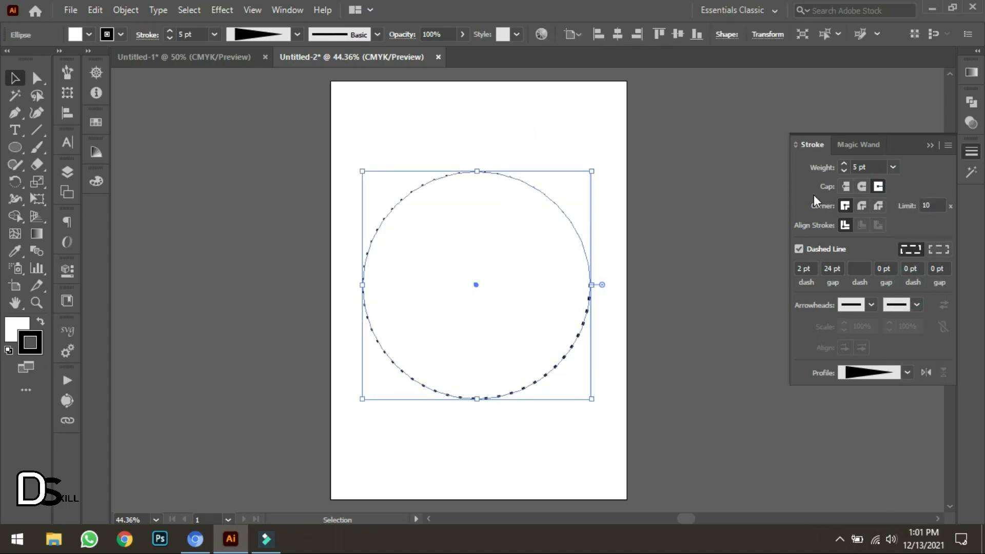
click(893, 167)
click(901, 314)
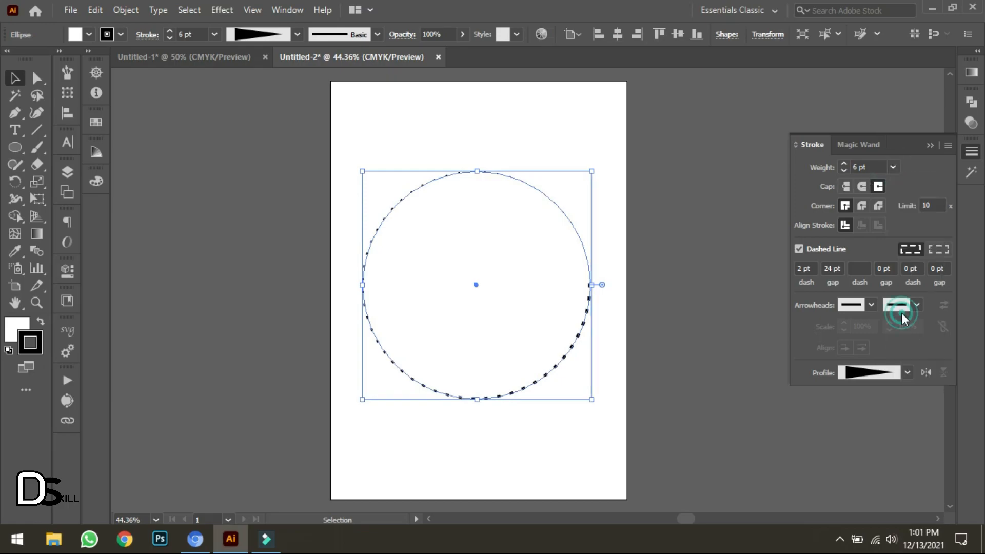
Set the gap of the circle's dashed stroke to 20 pt and reselect the circle after deselecting it
click(607, 134)
drag(568, 132, 501, 233)
click(828, 268)
double_click(828, 268)
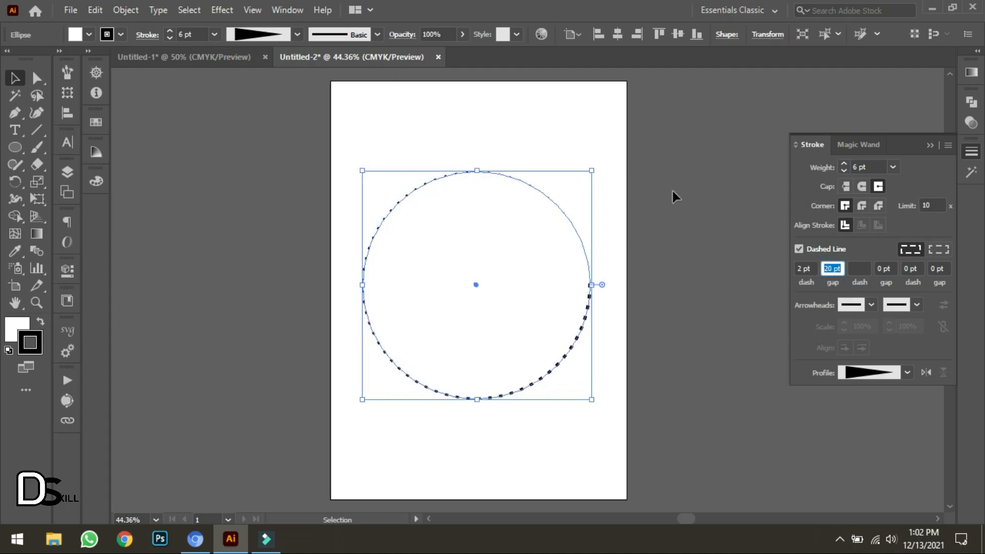
click(501, 126)
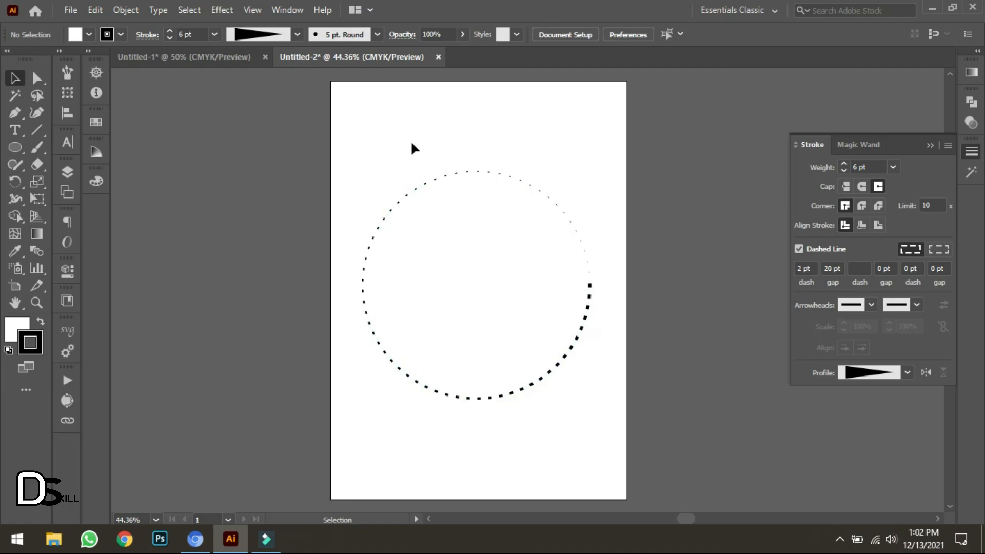
drag(412, 138, 437, 233)
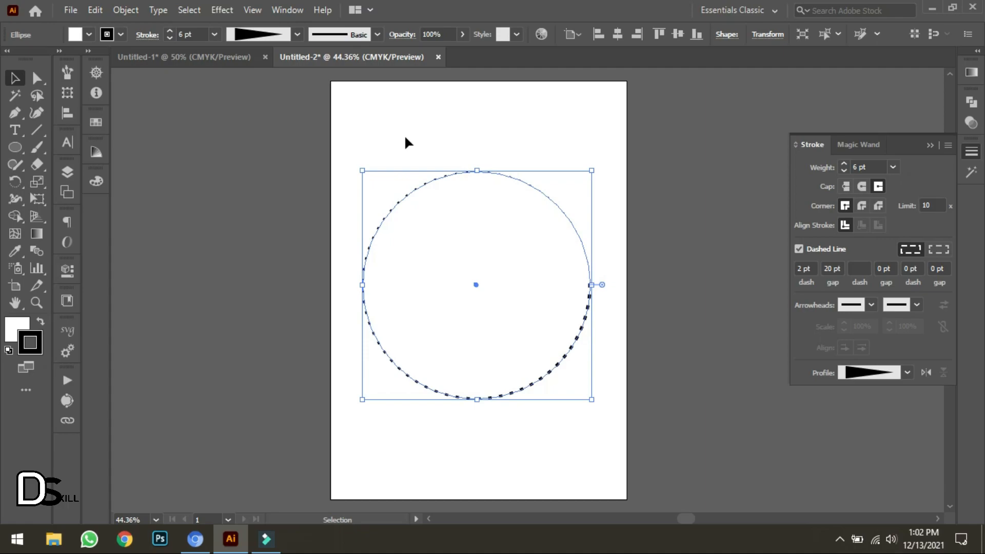
click(226, 10)
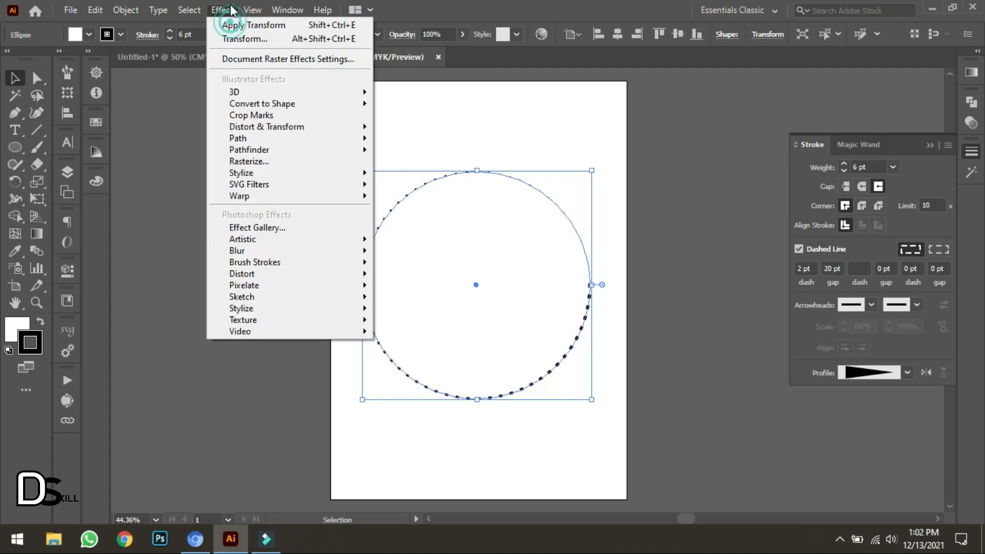
mouse_move(284, 126)
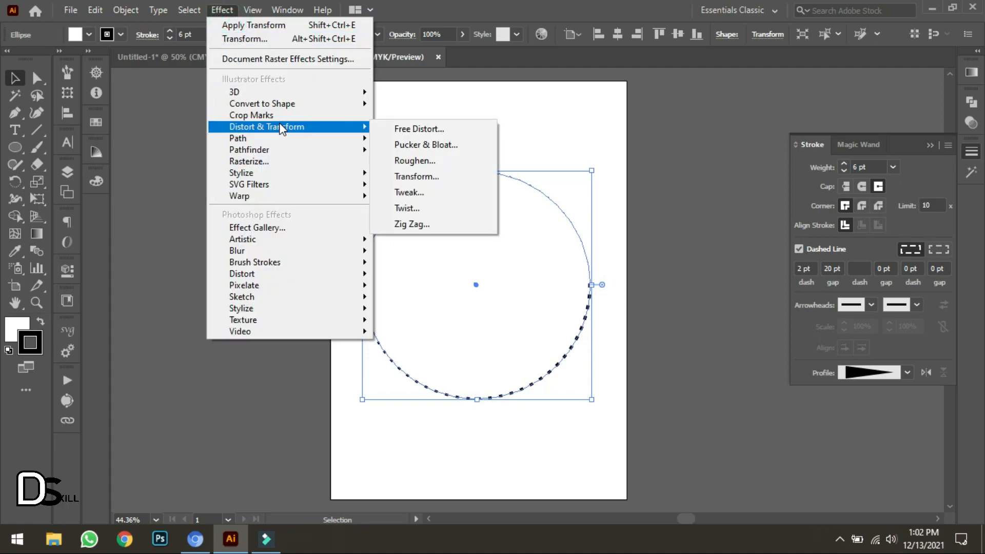
click(441, 172)
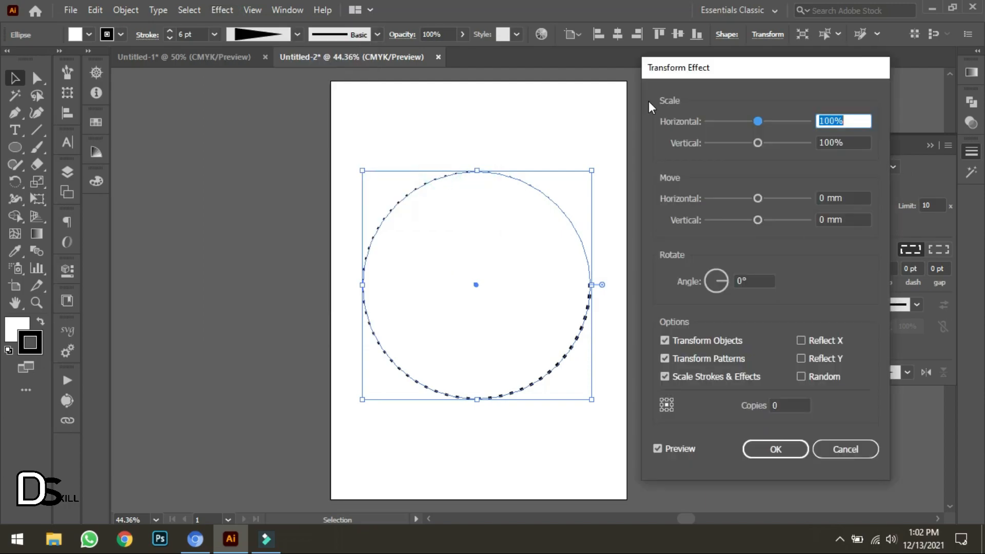
drag(704, 73, 733, 76)
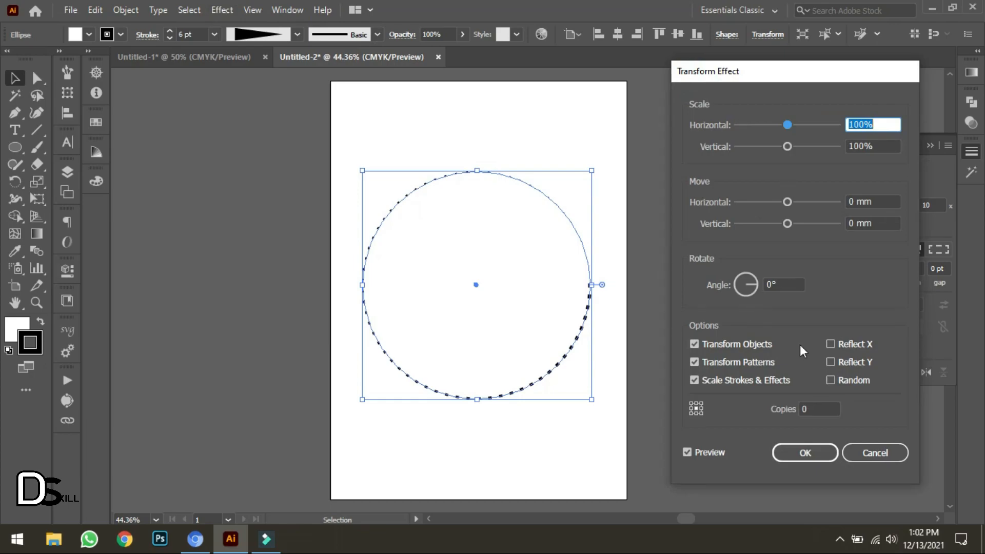
click(875, 453)
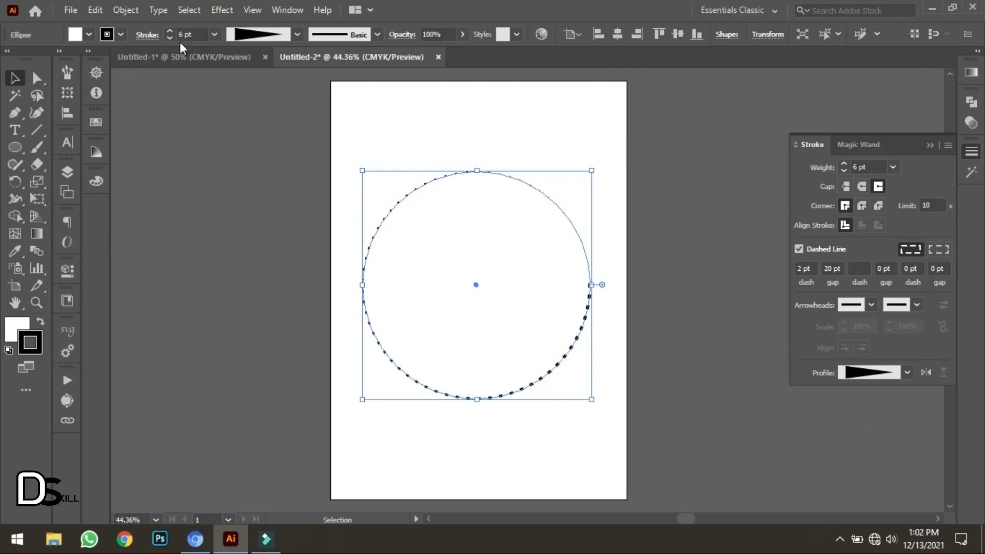
Increase the dashed circle's stroke weight to 8 pt and leave the whole circle selected
click(210, 34)
click(224, 191)
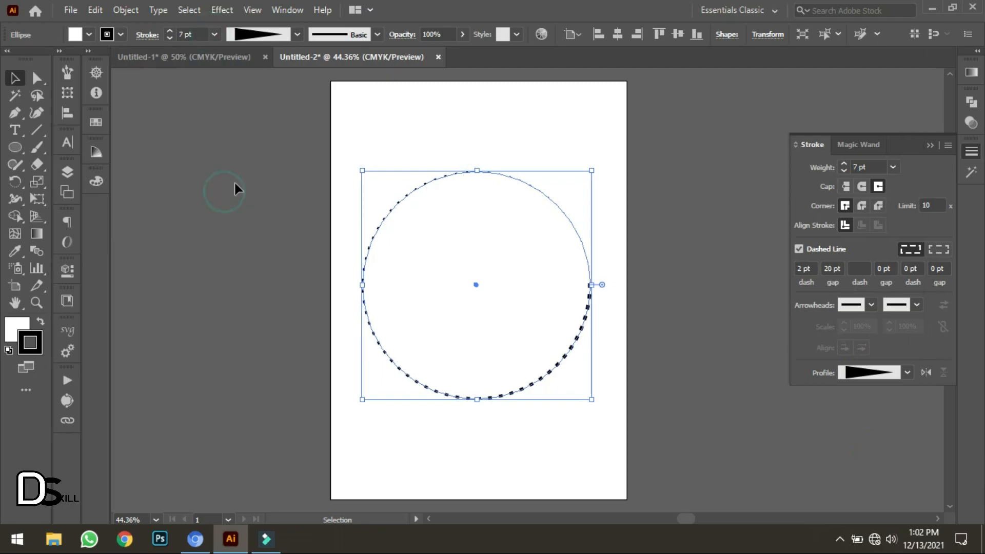
click(212, 35)
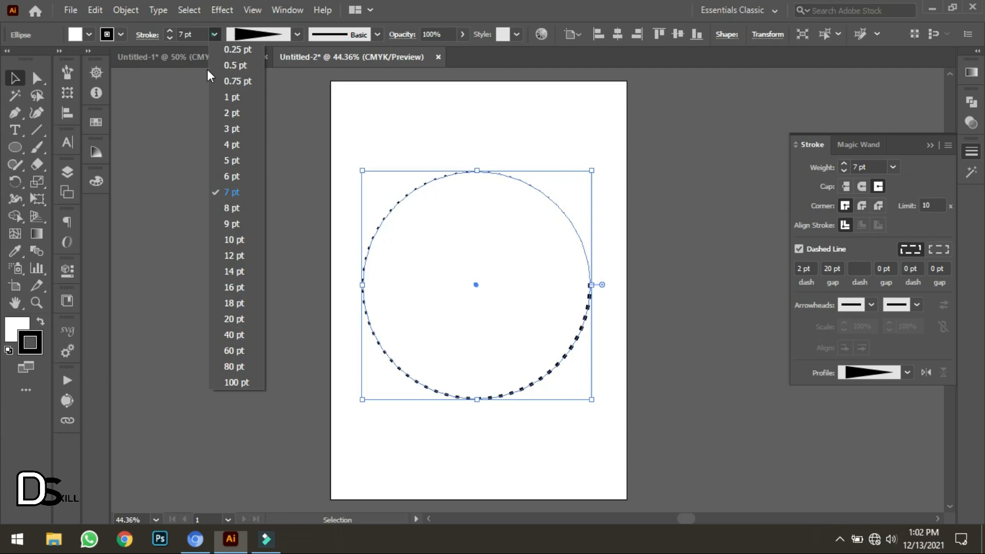
click(229, 206)
click(477, 126)
drag(393, 140, 438, 222)
click(37, 78)
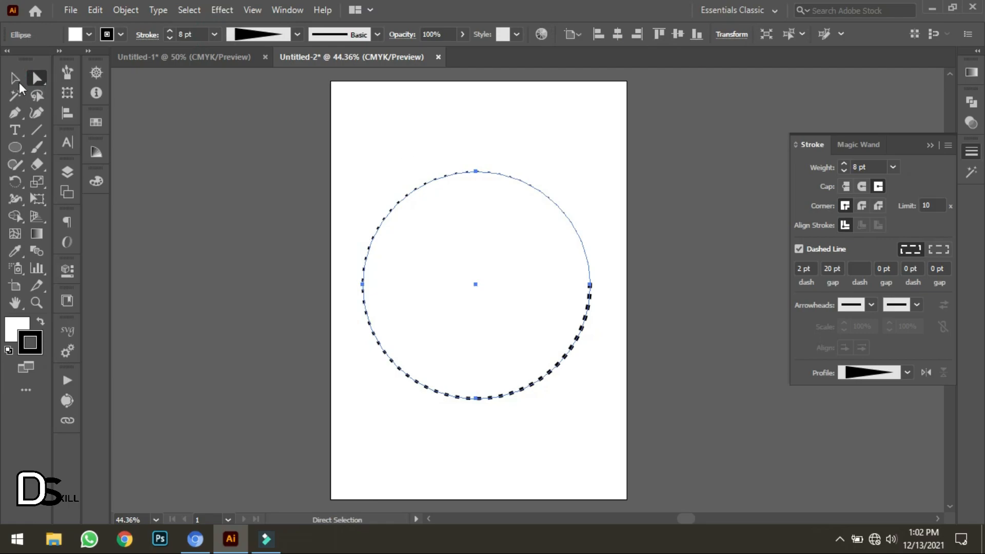
click(15, 78)
click(486, 141)
drag(382, 130, 510, 266)
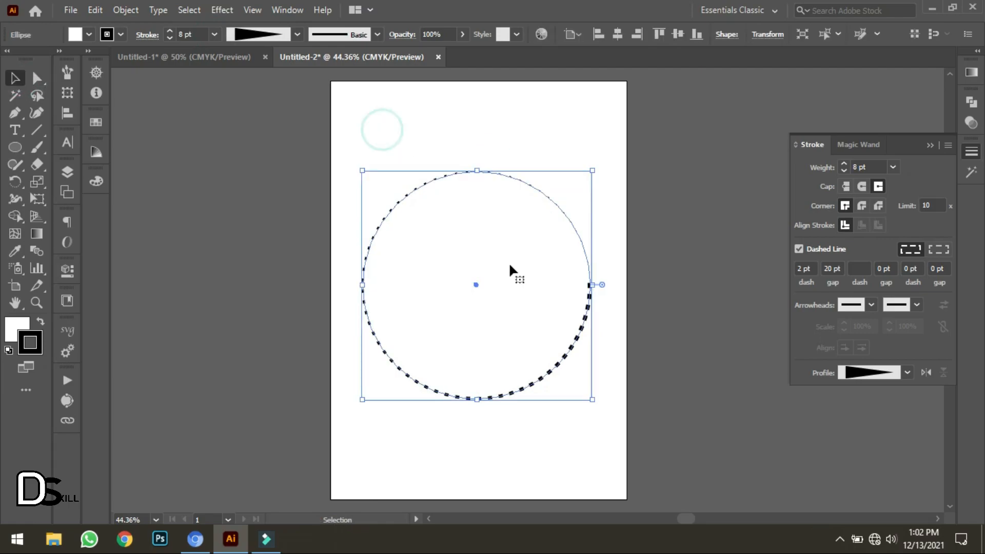
Try a Transform effect on the circle with previewing on and the horizontal scale at 120%
click(222, 10)
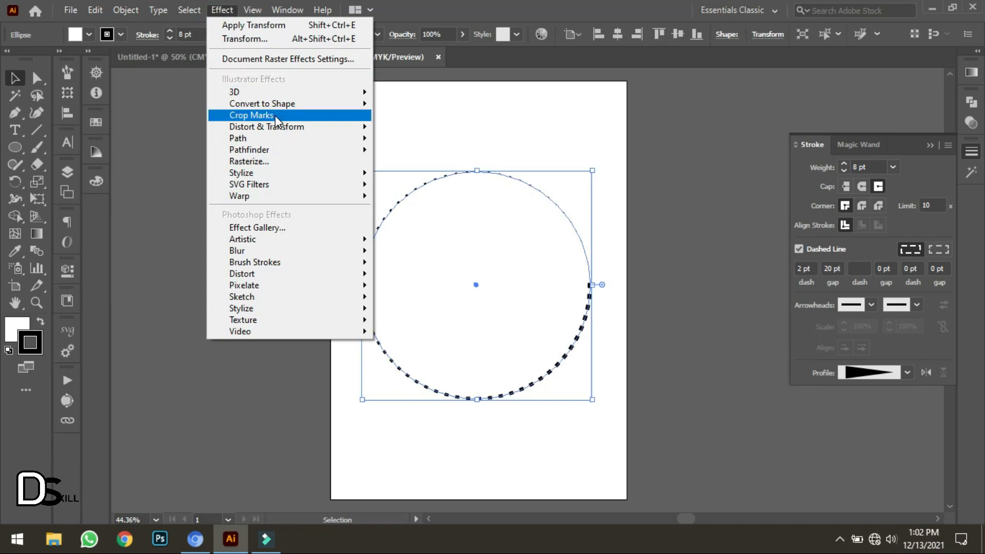
mouse_move(314, 129)
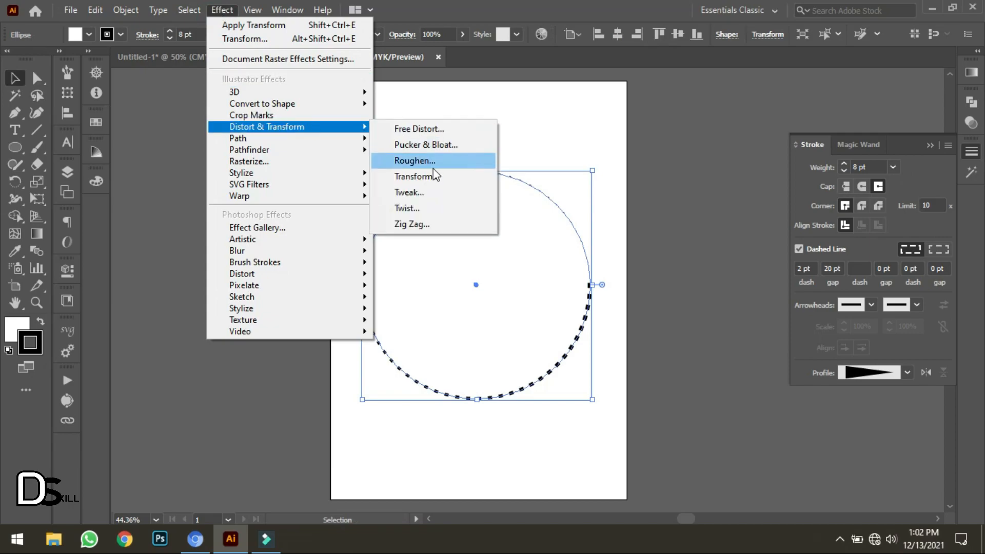
click(212, 11)
click(212, 10)
mouse_move(277, 133)
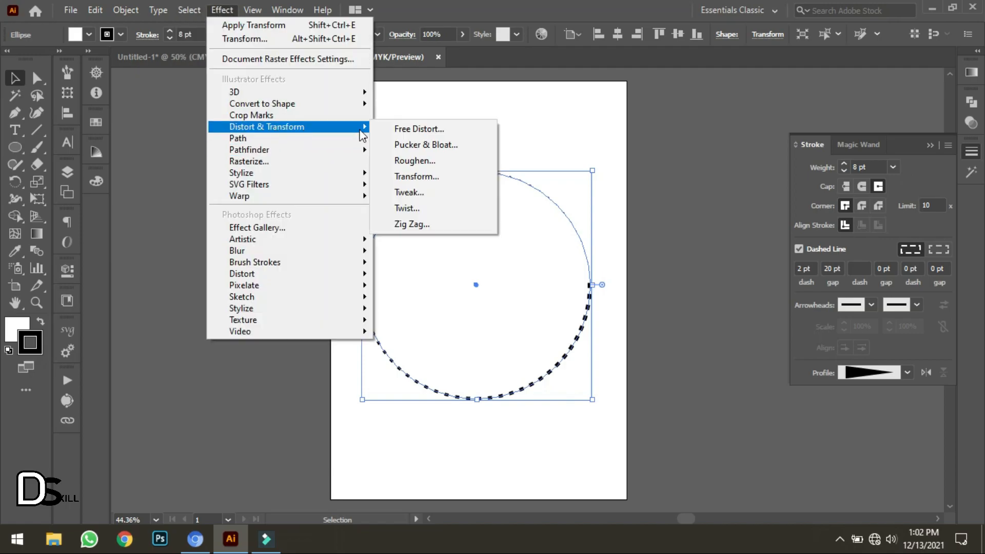
click(427, 178)
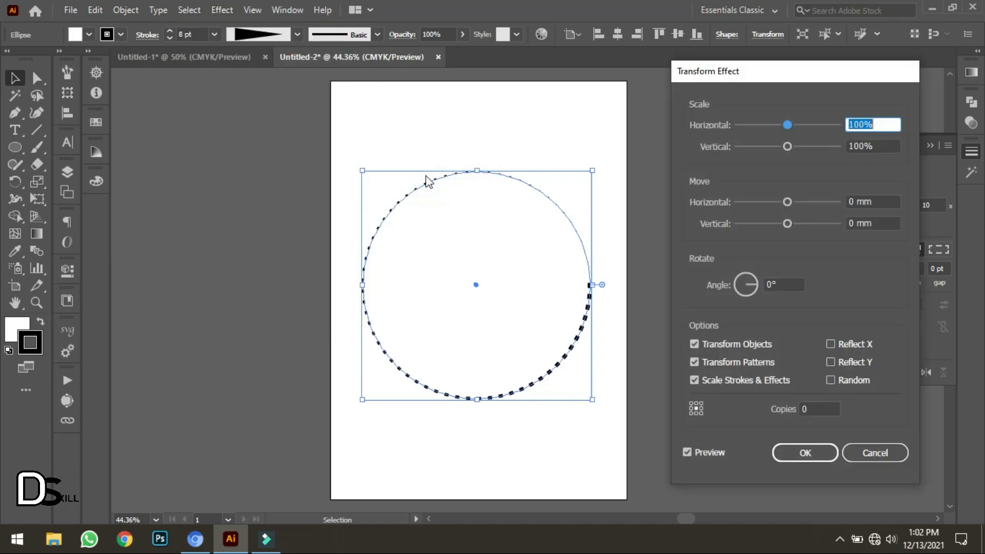
click(693, 457)
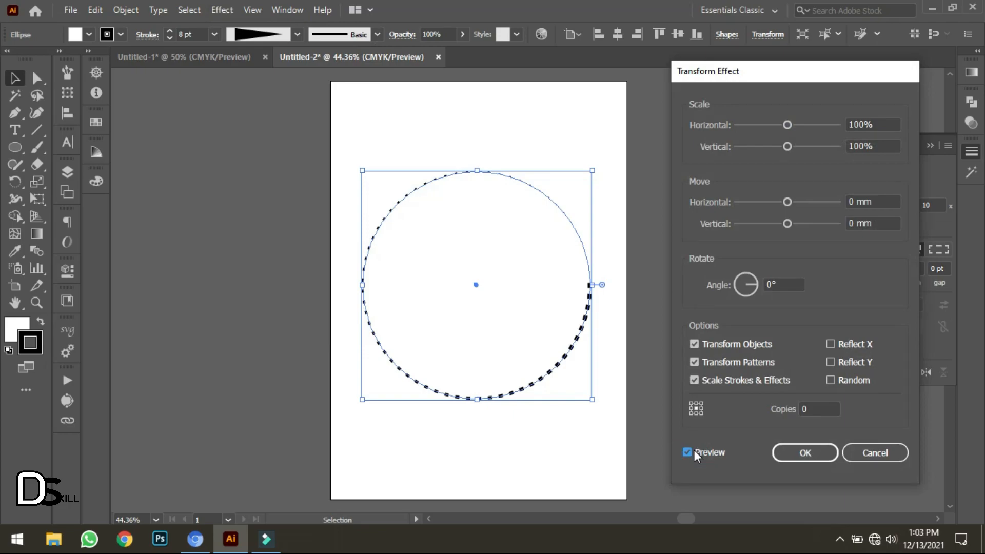
click(854, 126)
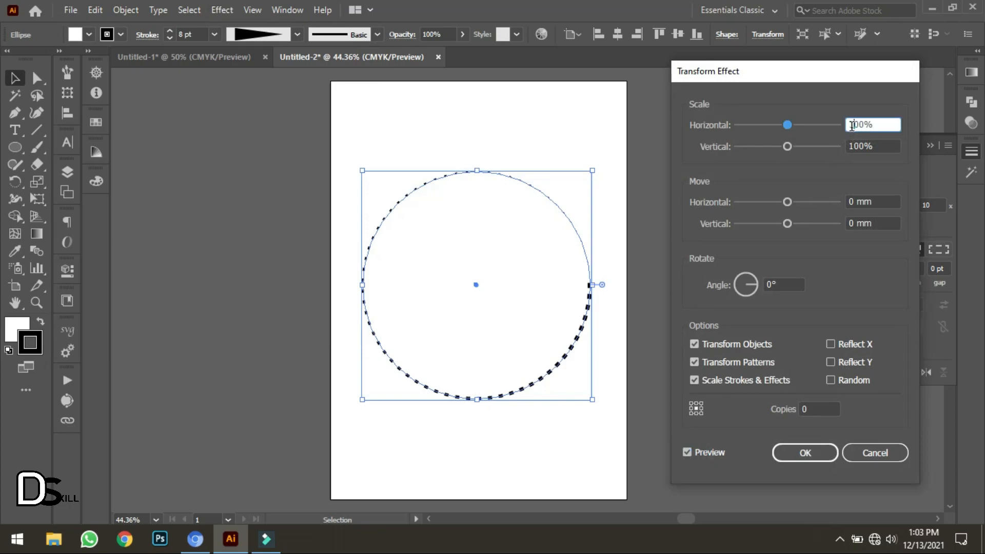
click(851, 126)
key(shift+Up)
key(shift+Up)
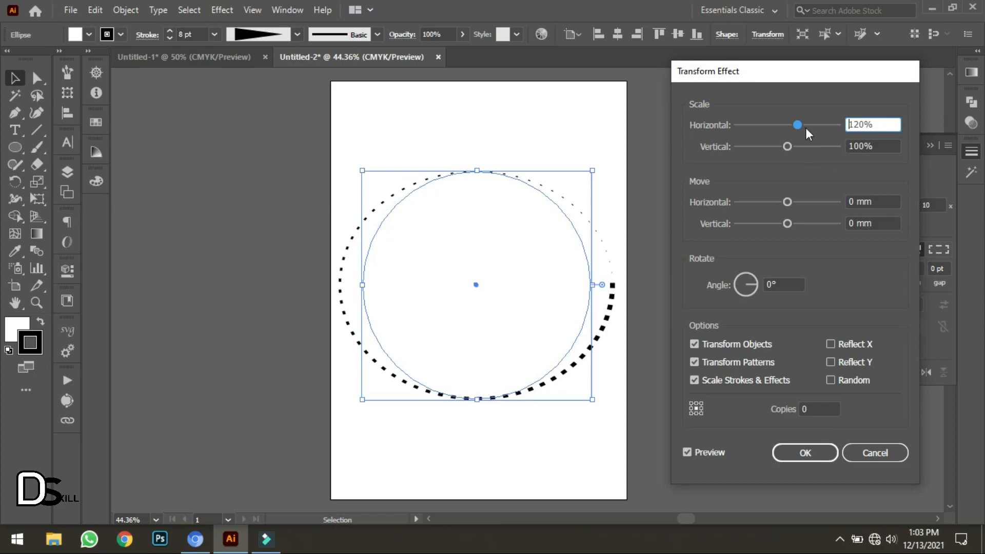
Reset the effect's horizontal scale to 100%, try it at 107%, and cancel the Transform effect
drag(796, 127, 785, 128)
key(Up)
key(Up)
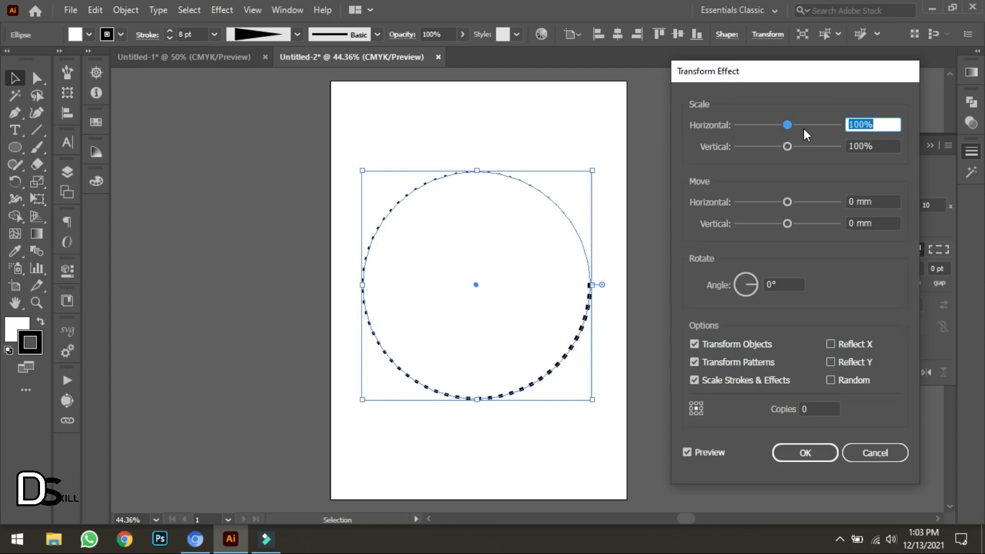
key(Up)
key(Up)
key(Up)
key(Up)
key(Up)
key(Up)
key(Up)
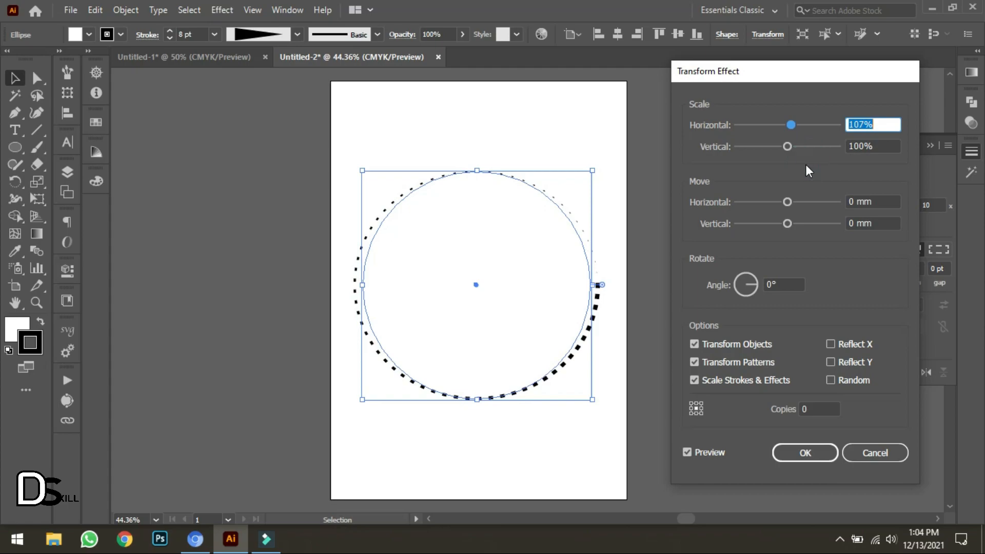
click(479, 114)
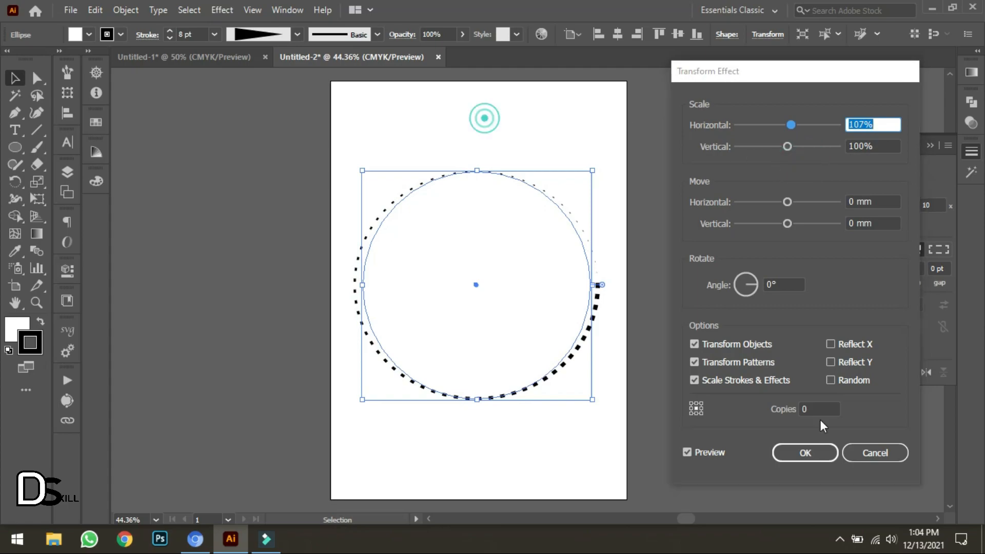
click(880, 456)
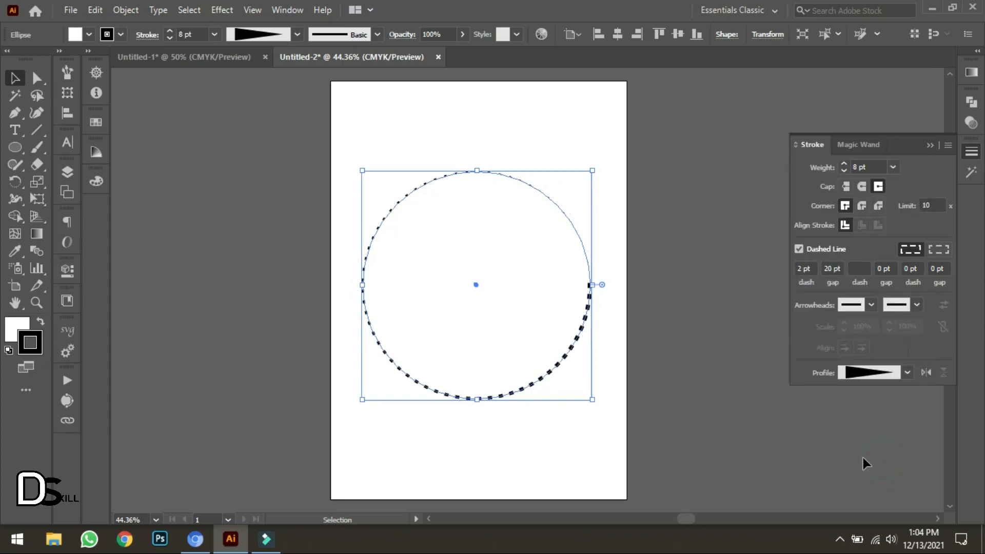
Draw a long thin horizontal rectangle and a narrow vertical rectangle below the circle
click(439, 451)
key(m)
drag(374, 441, 544, 442)
drag(569, 474, 558, 396)
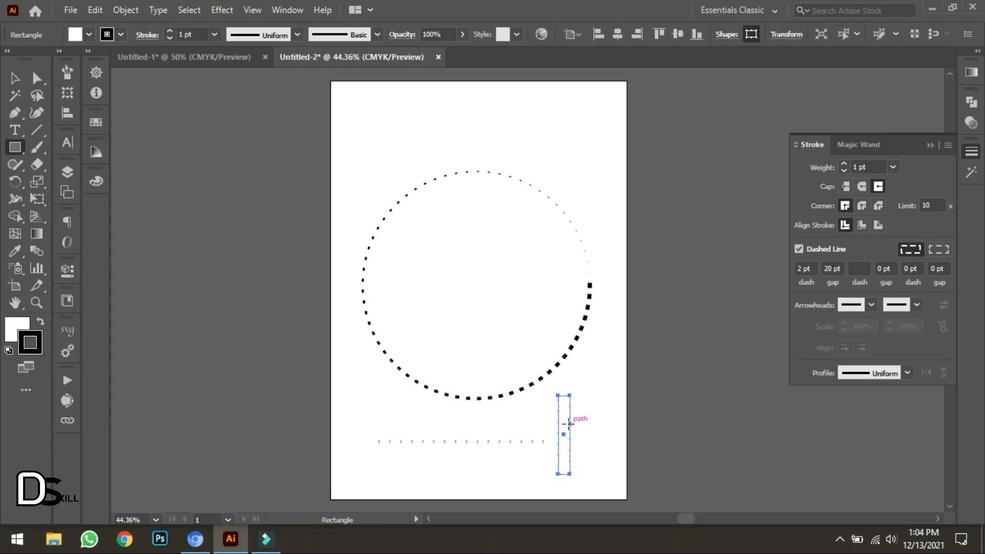
key(v)
click(573, 418)
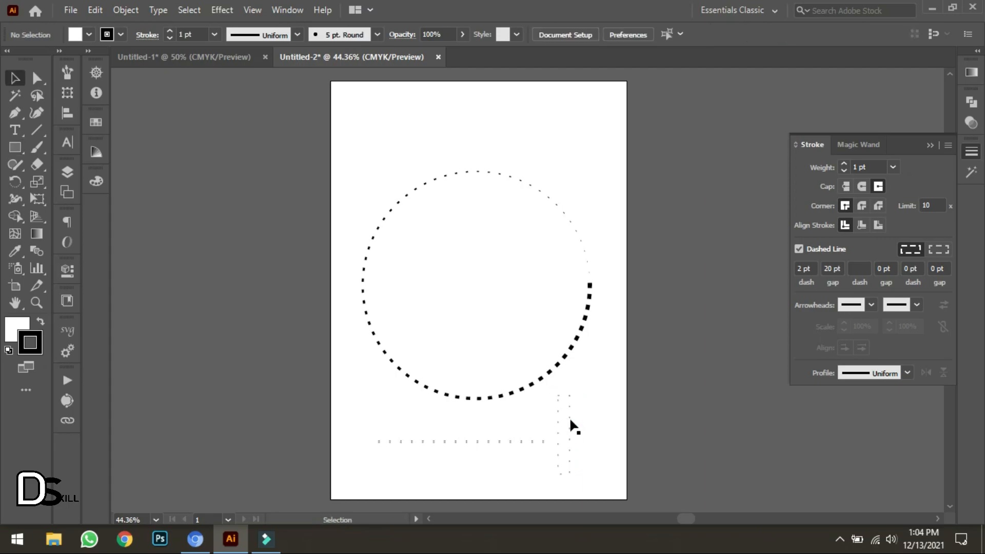
Move the narrow vertical rectangle, rotate it to horizontal above the long one, and remove both rectangles
drag(568, 422, 467, 388)
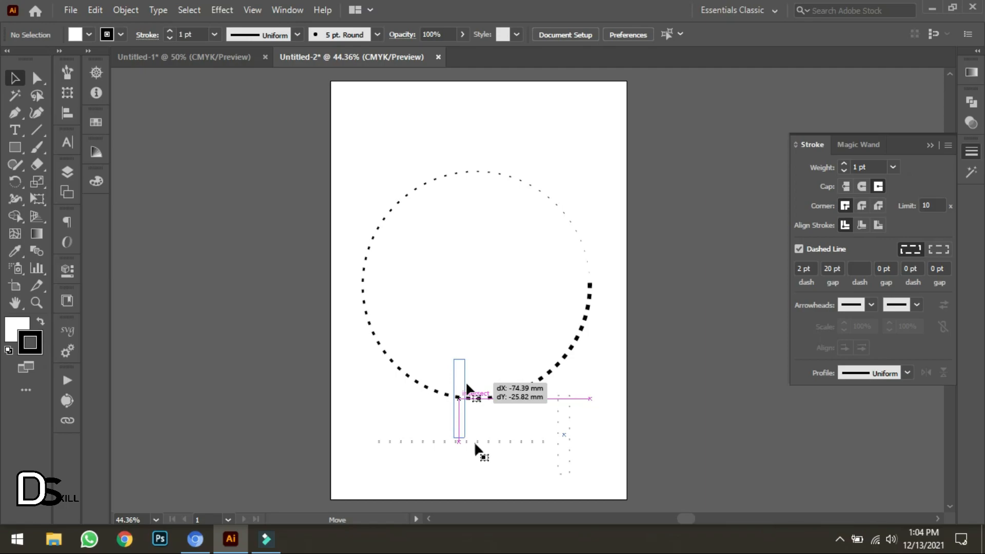
click(474, 442)
click(477, 460)
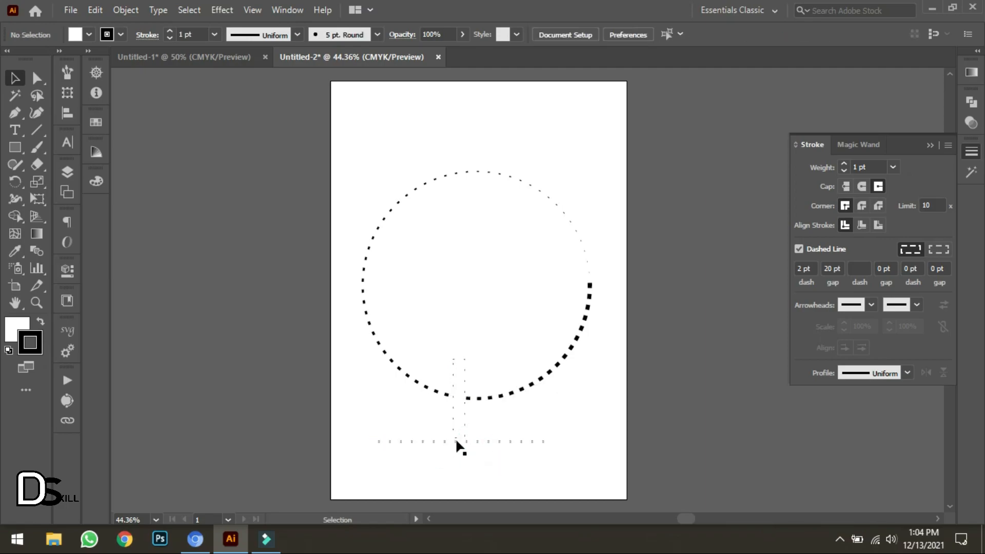
drag(465, 420, 491, 461)
drag(493, 396, 419, 432)
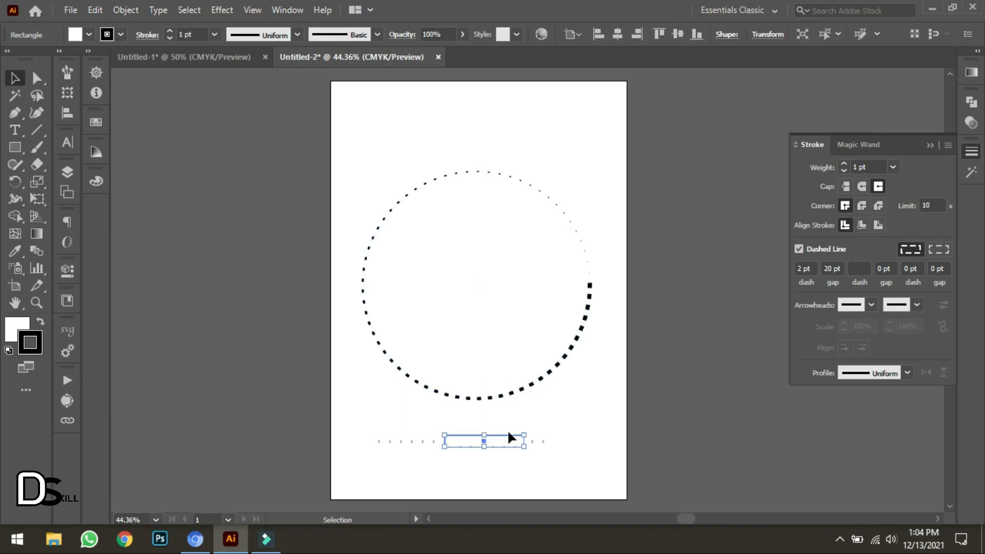
drag(509, 434, 484, 413)
drag(493, 465, 447, 449)
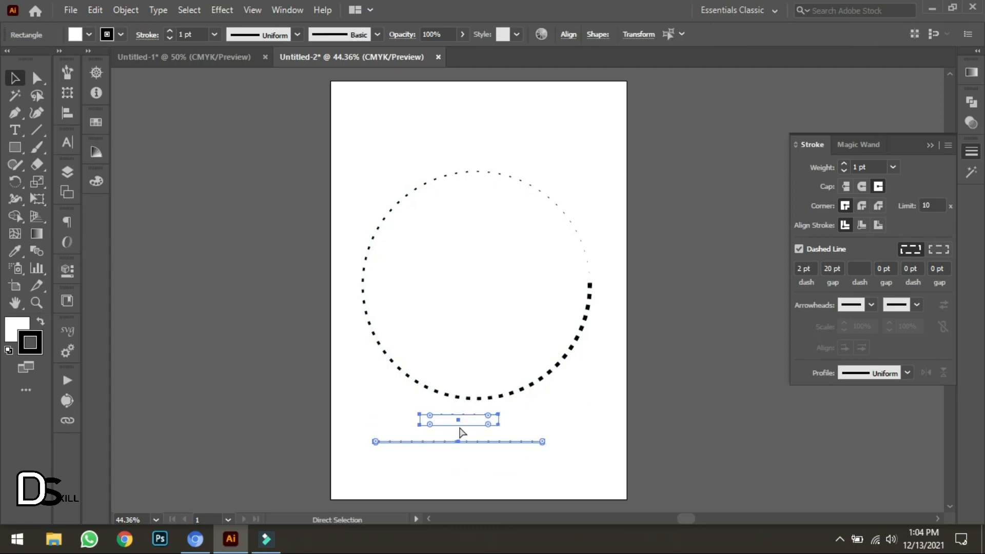
key(ctrl+x)
Start a Transform effect on the dashed circle and set its vertical scale to 105%
drag(357, 154, 441, 282)
click(223, 11)
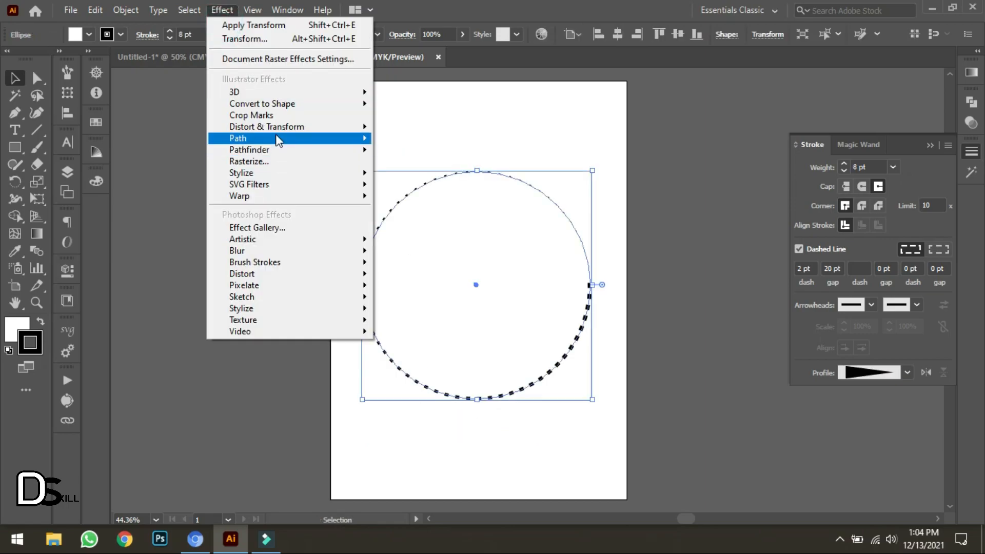
mouse_move(325, 128)
click(436, 177)
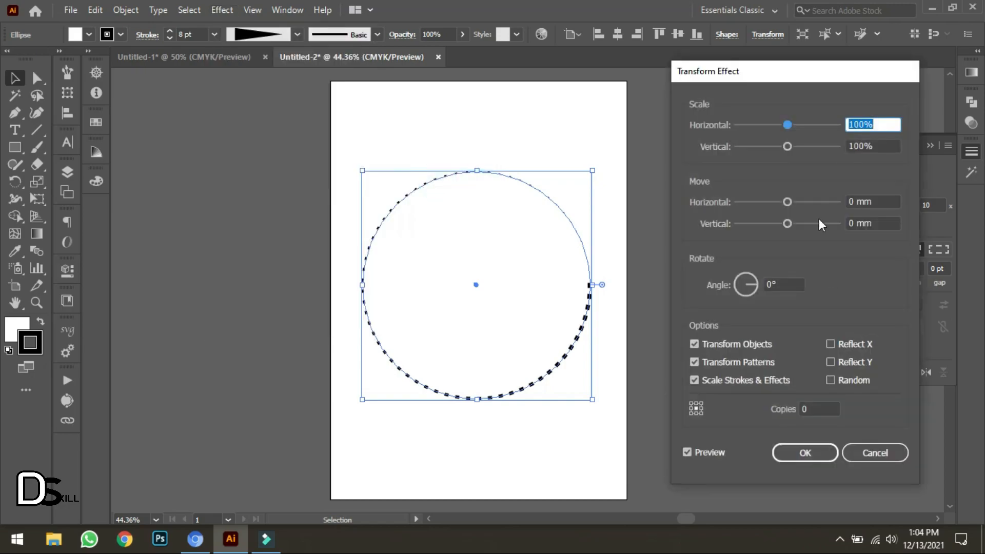
click(788, 146)
key(Up)
key(Up)
key(Up)
key(Up)
key(Up)
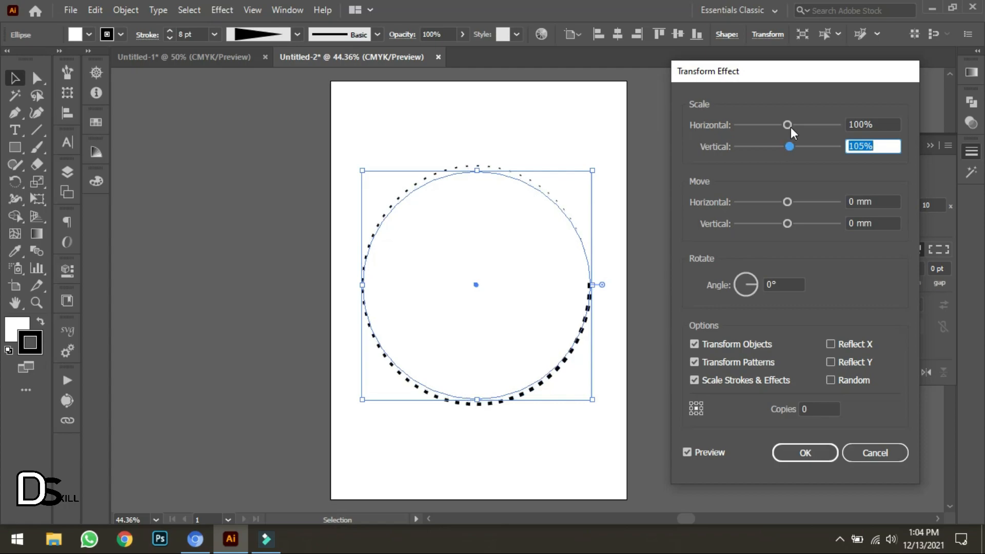
Set the Transform effect's horizontal scale to 105%
click(789, 125)
key(Up)
key(Up)
key(Up)
key(Up)
key(Up)
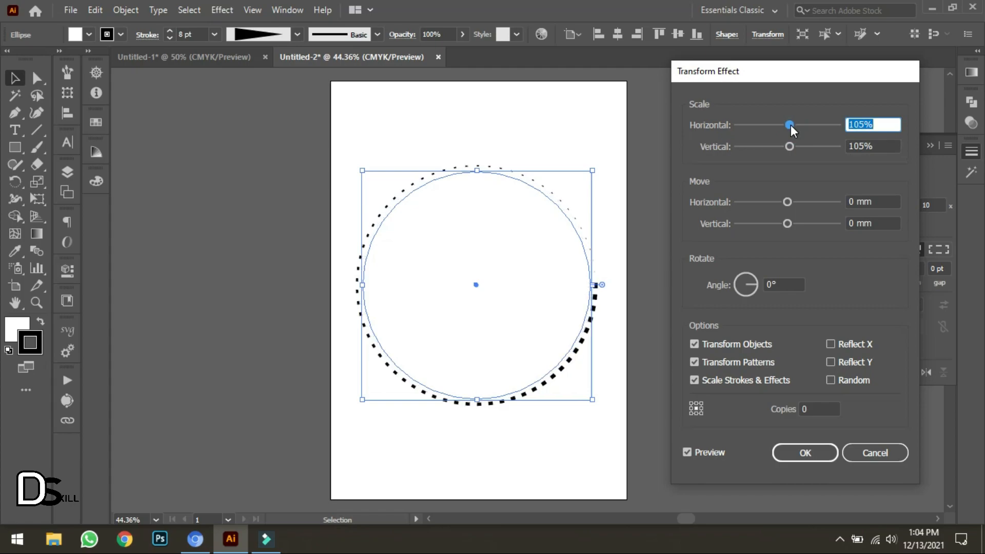
Set the number of copies in the Transform effect to 10
click(809, 408)
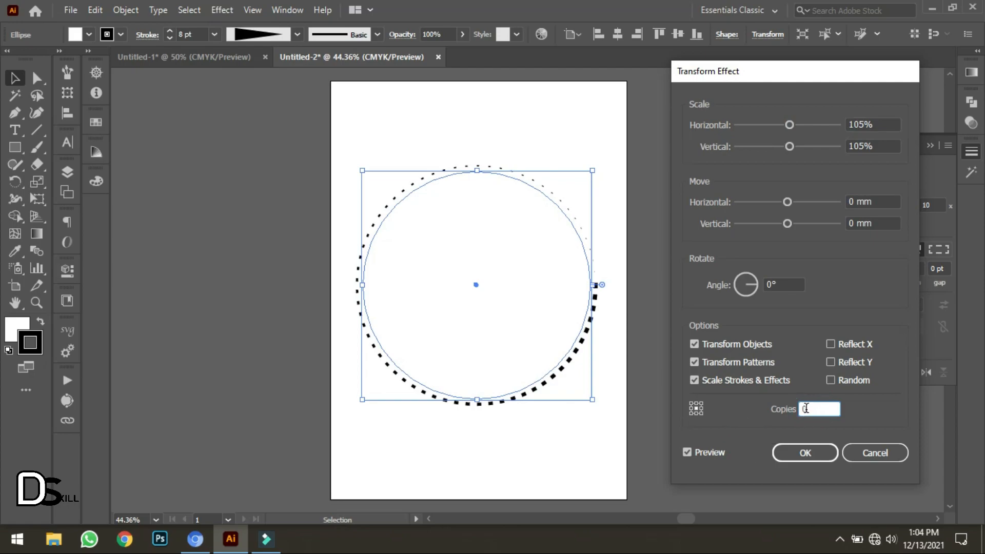
key(BackSpace)
text(10)
click(833, 303)
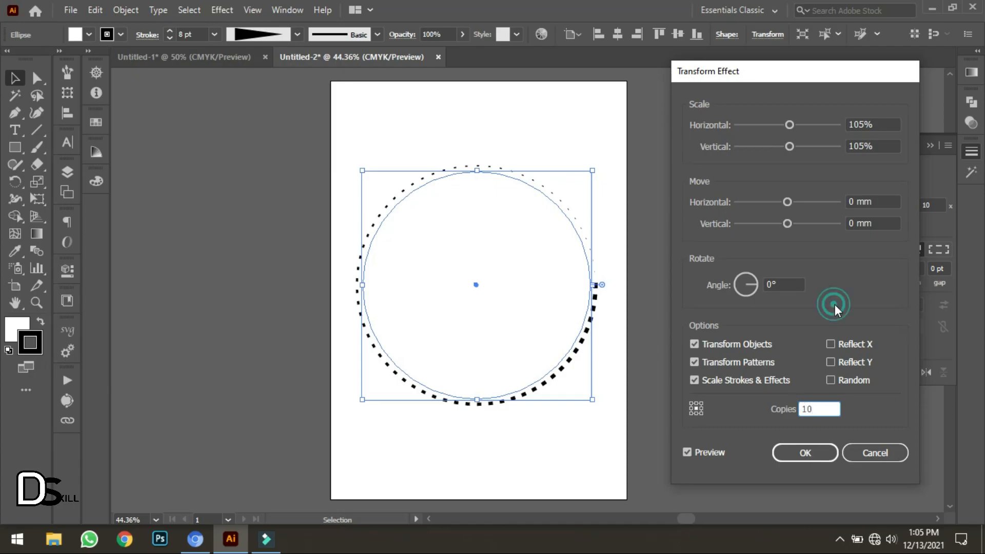
Apply the Transform effect with 105% scale and 10 copies, and set the circle's fill to None
click(793, 123)
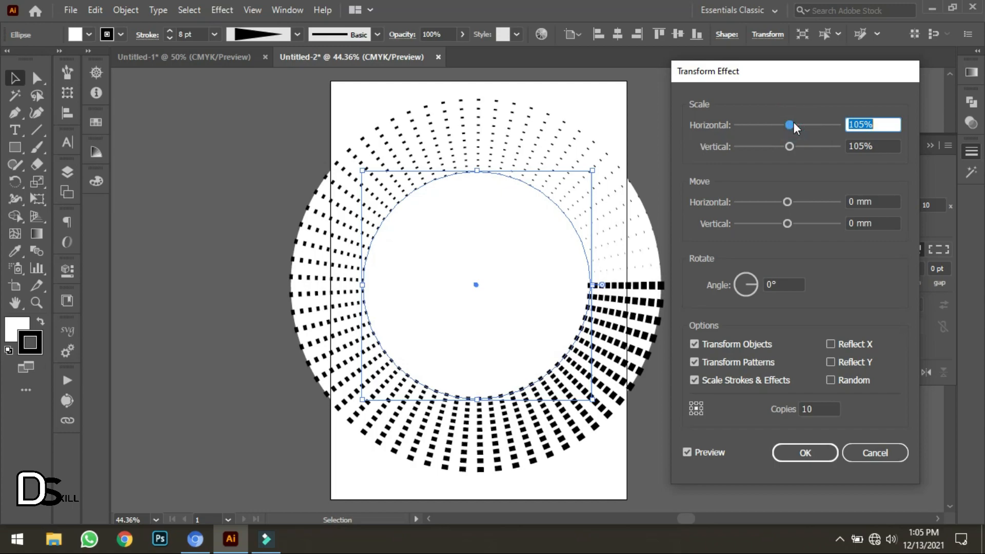
click(82, 35)
click(805, 453)
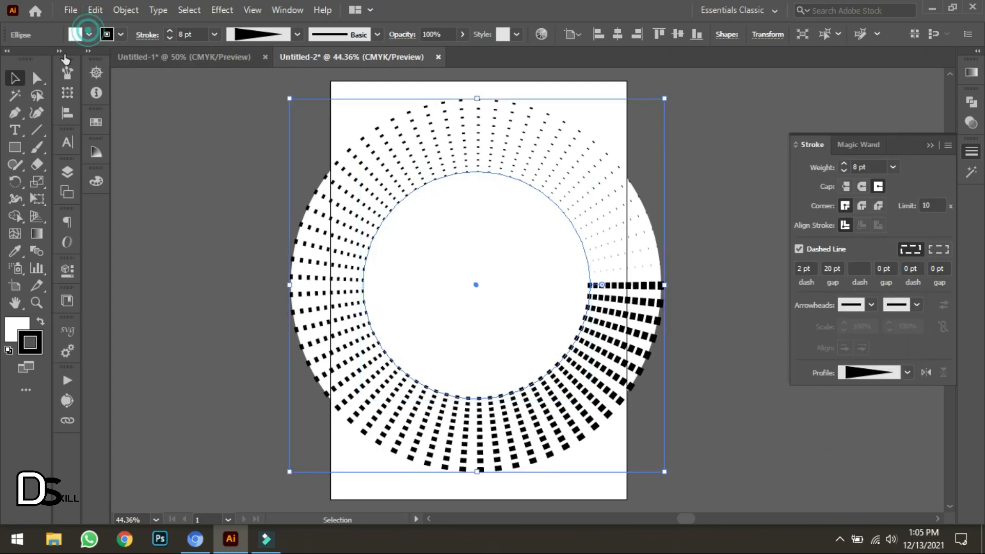
click(89, 35)
click(10, 59)
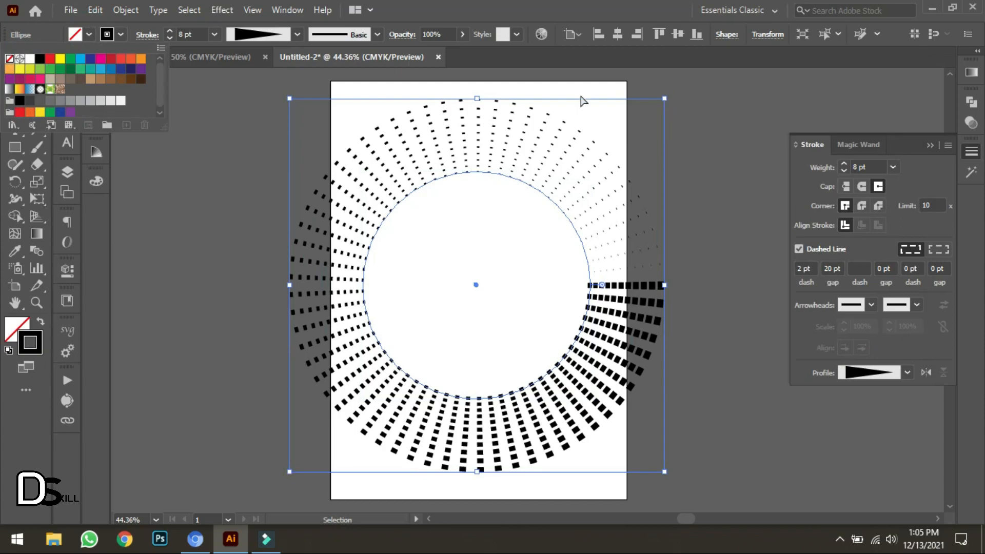
Undo the fill change and the Transform effect on the circle
key(ctrl+z)
key(ctrl+z)
Set the dashed circle's fill to None and keep the circle selected
drag(403, 129, 456, 194)
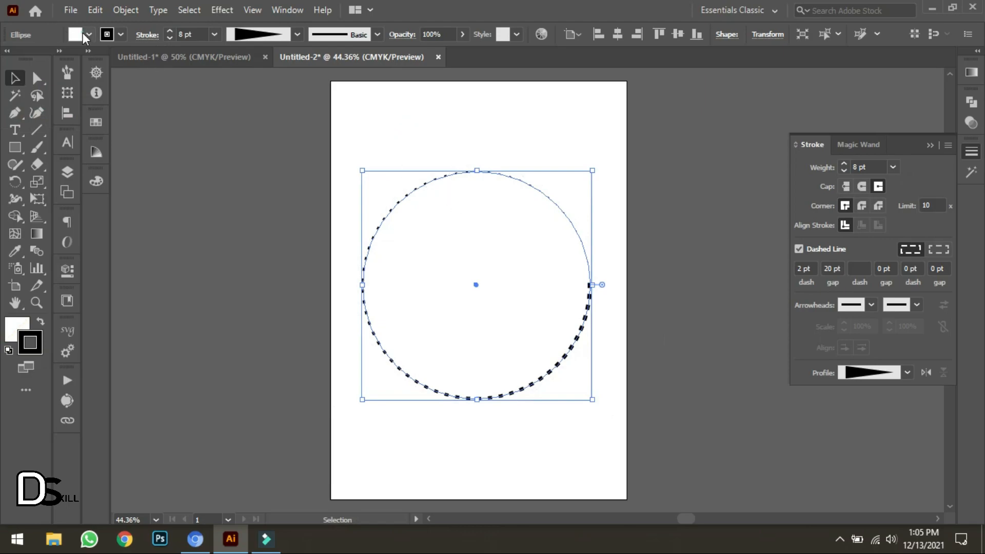
click(88, 35)
click(9, 60)
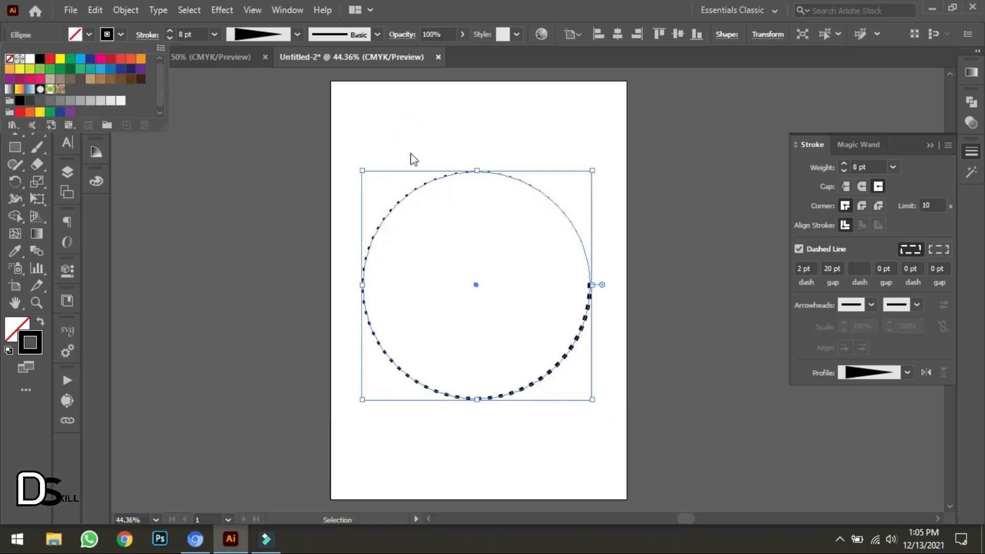
click(444, 154)
drag(420, 135, 462, 225)
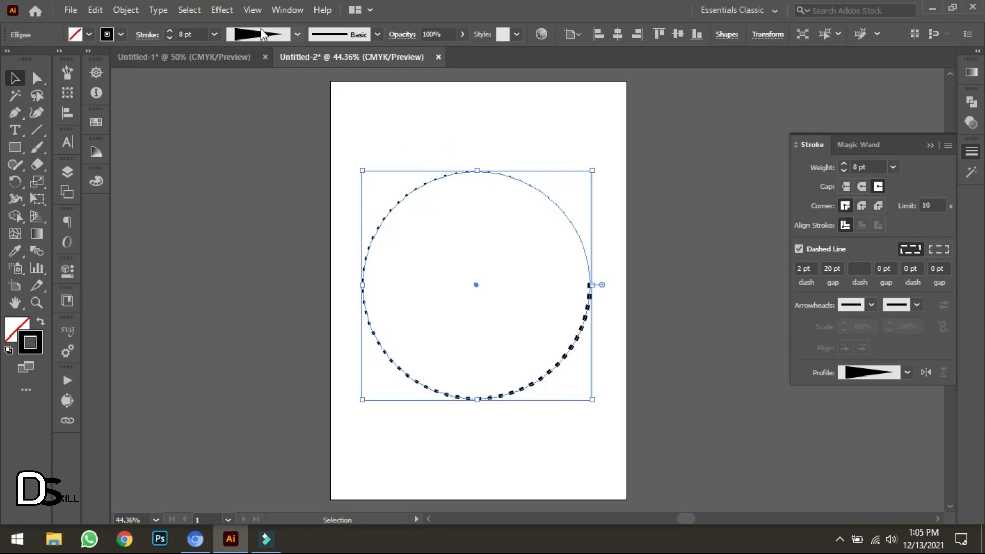
Start a Transform effect on the dashed circle with 20 copies, scaled 98% horizontally and 94% vertically
click(221, 10)
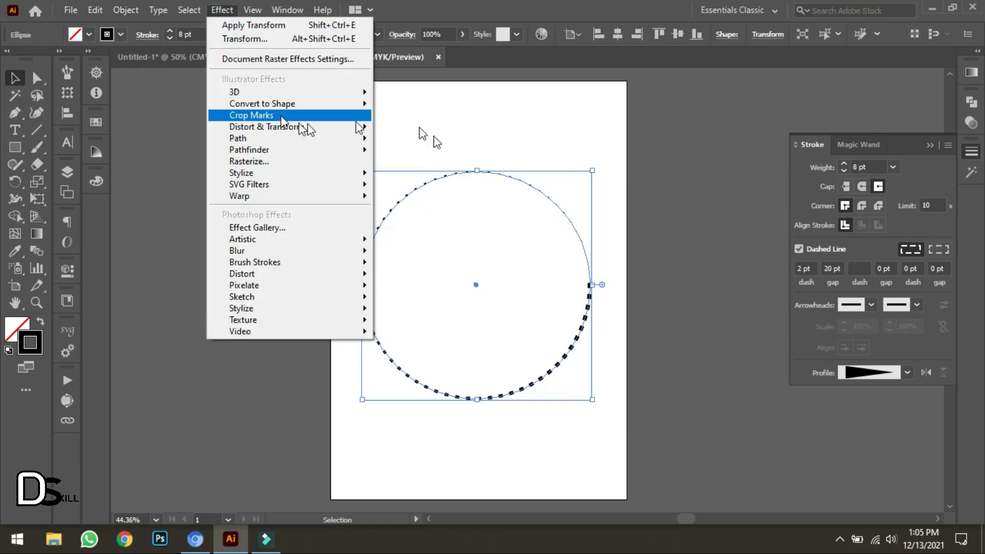
mouse_move(359, 127)
click(433, 172)
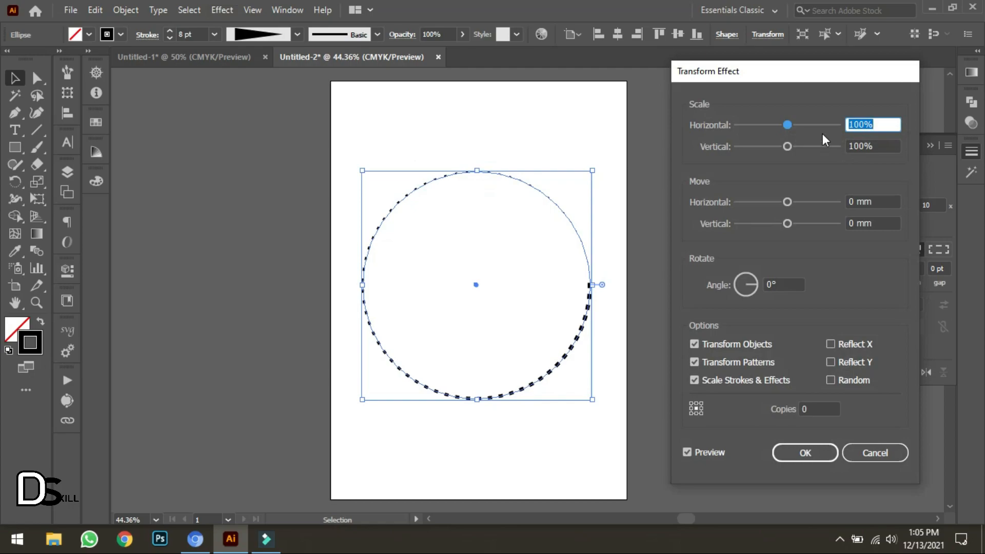
click(810, 409)
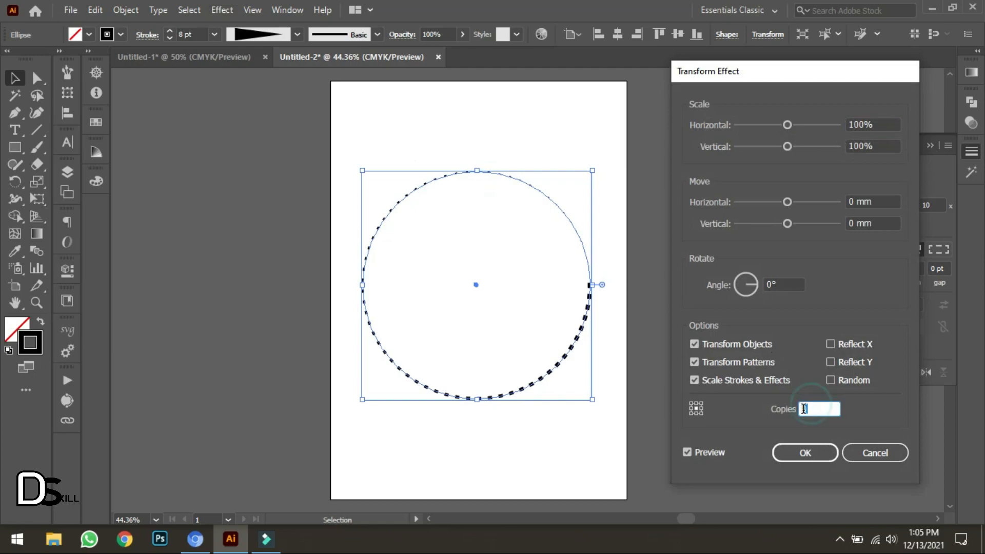
text(20)
drag(787, 125, 787, 146)
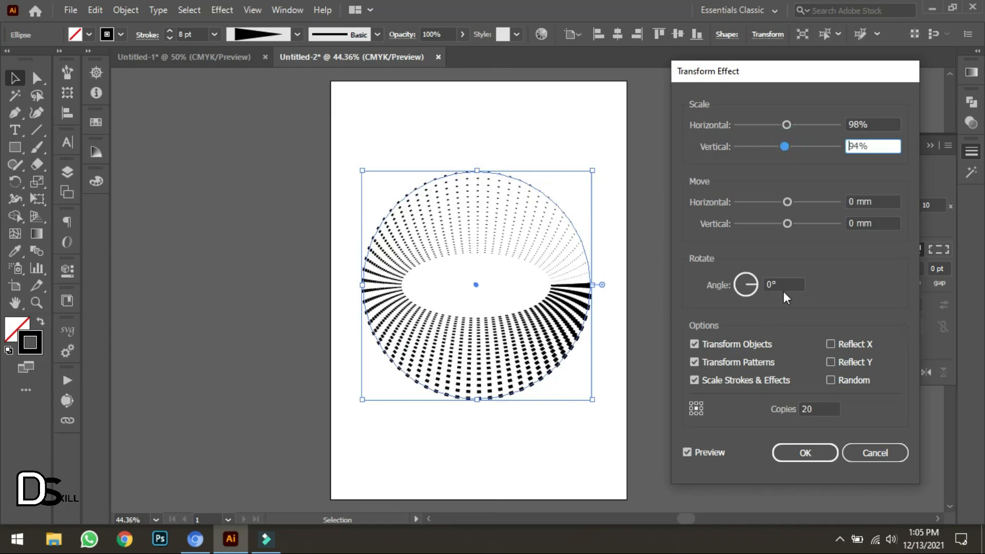
Set the Transform effect to 30 copies and its vertical scale to 89%
double_click(807, 408)
text(30)
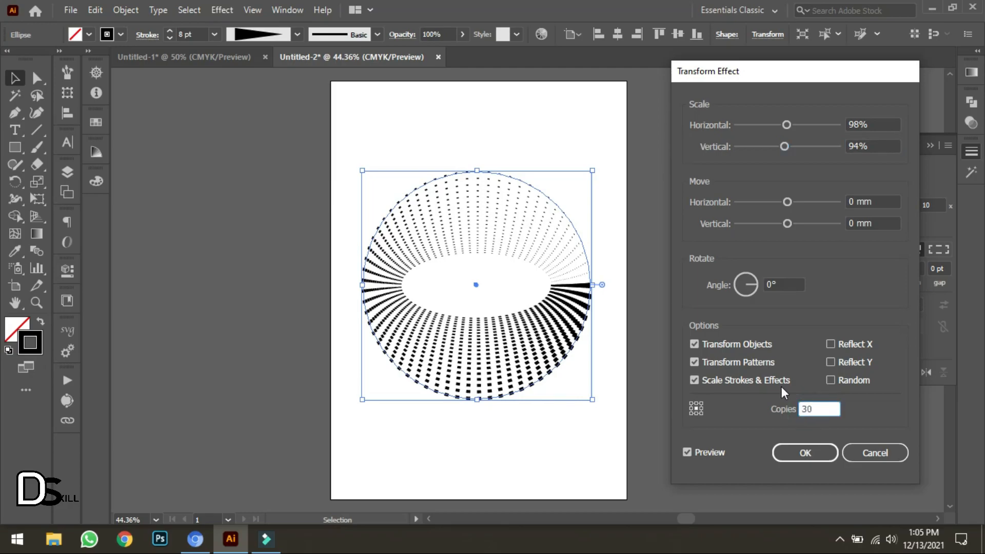
drag(785, 146, 786, 145)
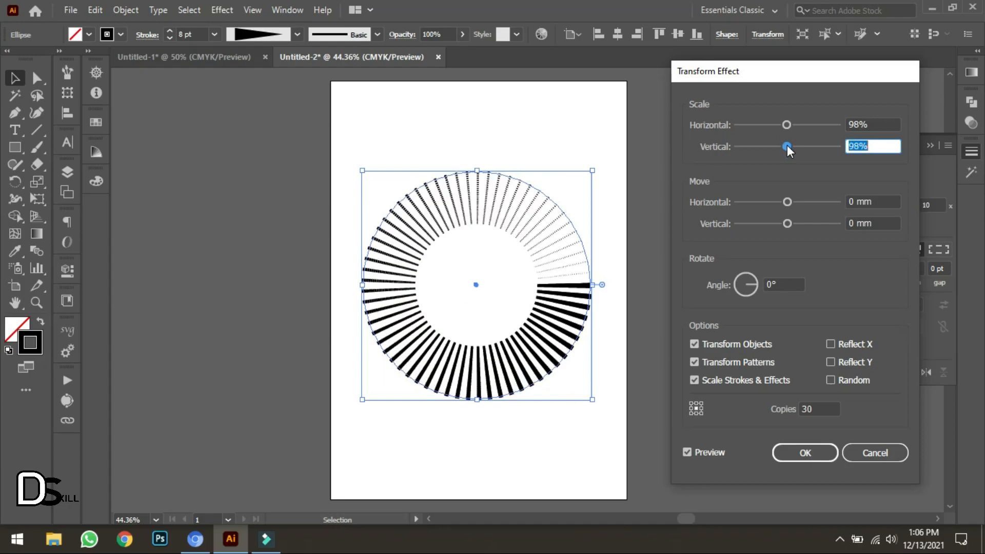
key(Down)
key(Down)
key(Down)
key(Down)
key(Down)
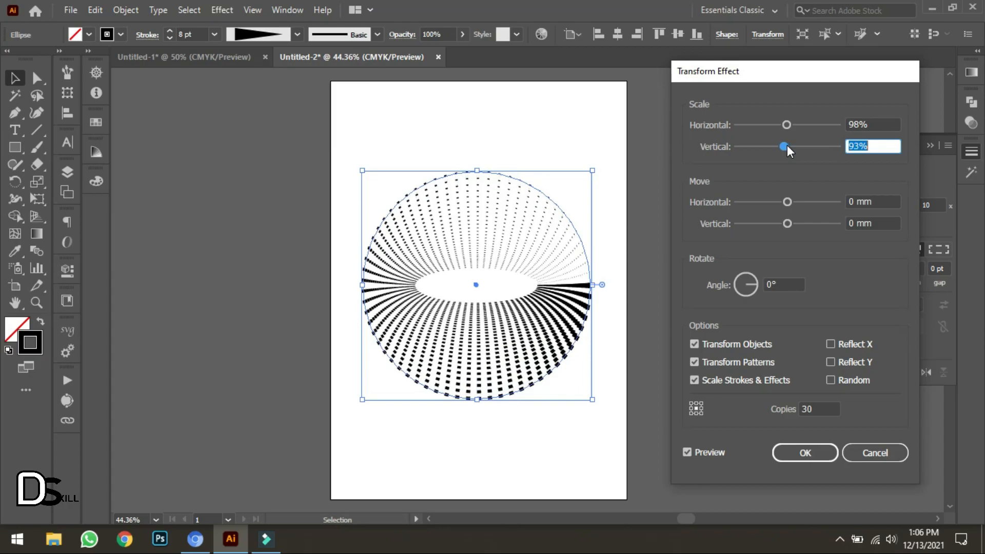
key(Down)
key(Down)
key(Down)
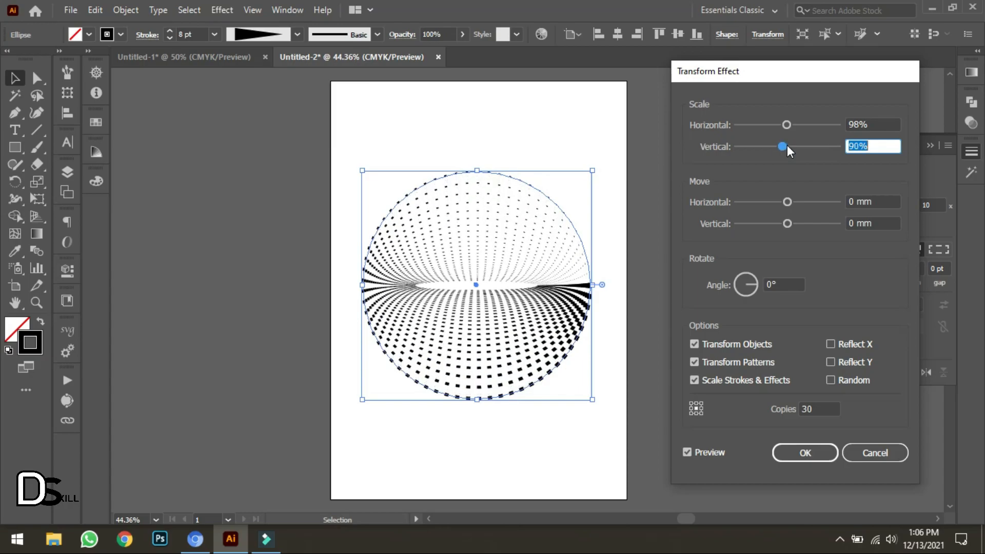
key(Down)
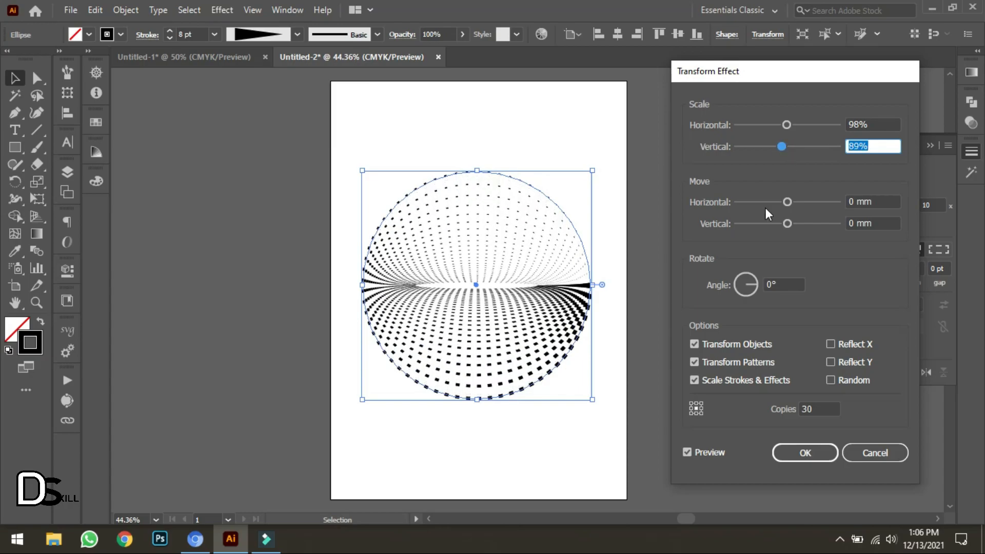
Try increasing the Transform effect's rotation angle gradually to 58° to preview different swirls
click(771, 285)
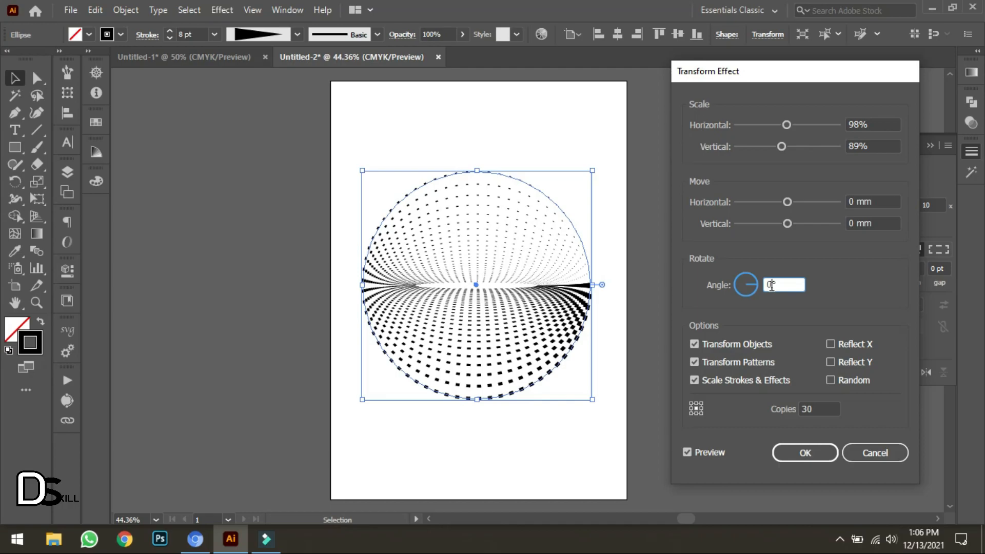
key(Up)
key(Up)
key(Up)
key(Up)
key(Up)
key(Up)
key(Up)
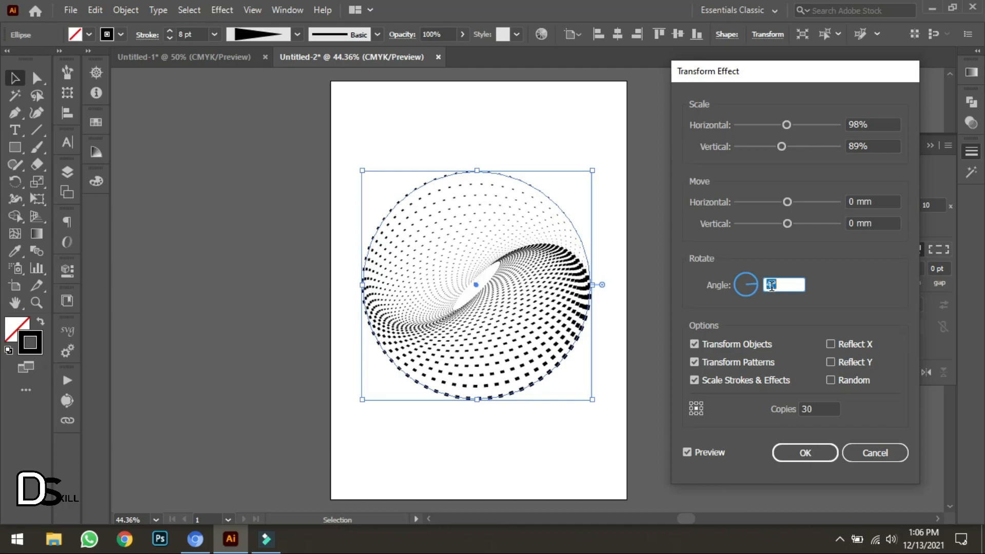
key(Up)
key(Up)
key(Up)
key(Up)
key(Up)
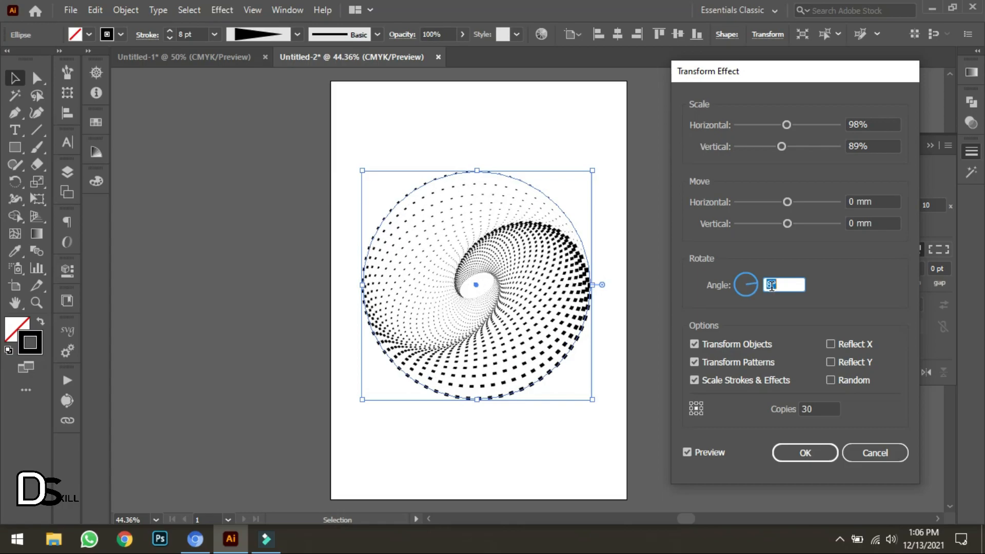
key(Up)
key(Up)
key(Up)
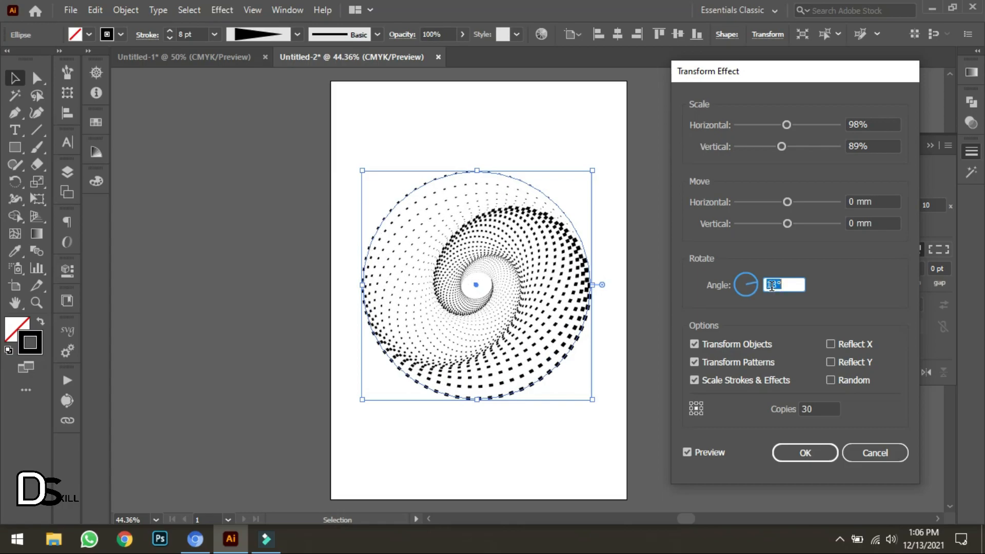
key(Up)
key(Up)
key(Up)
key(Up)
key(Up)
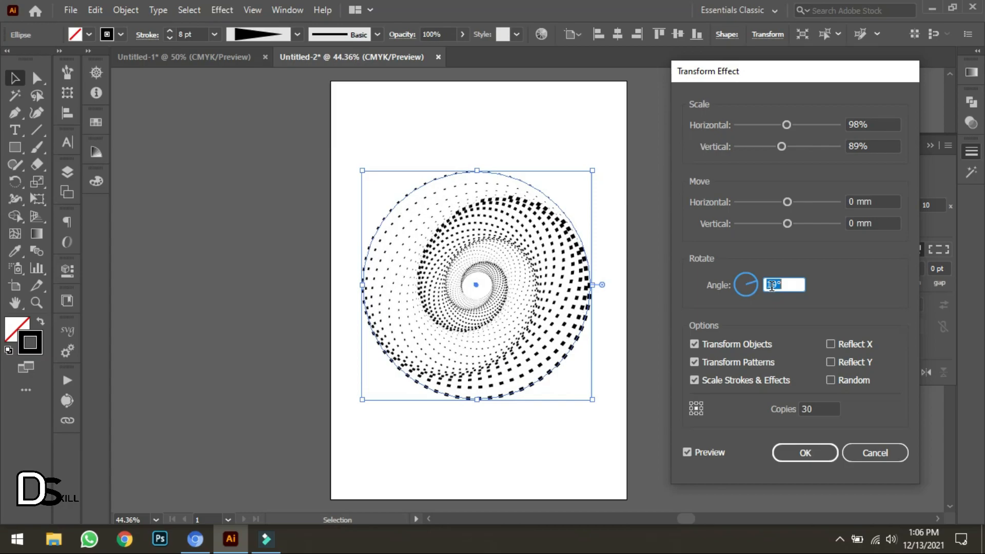
key(Up)
key(Up)
key(Up)
key(Up)
key(Up)
key(Up)
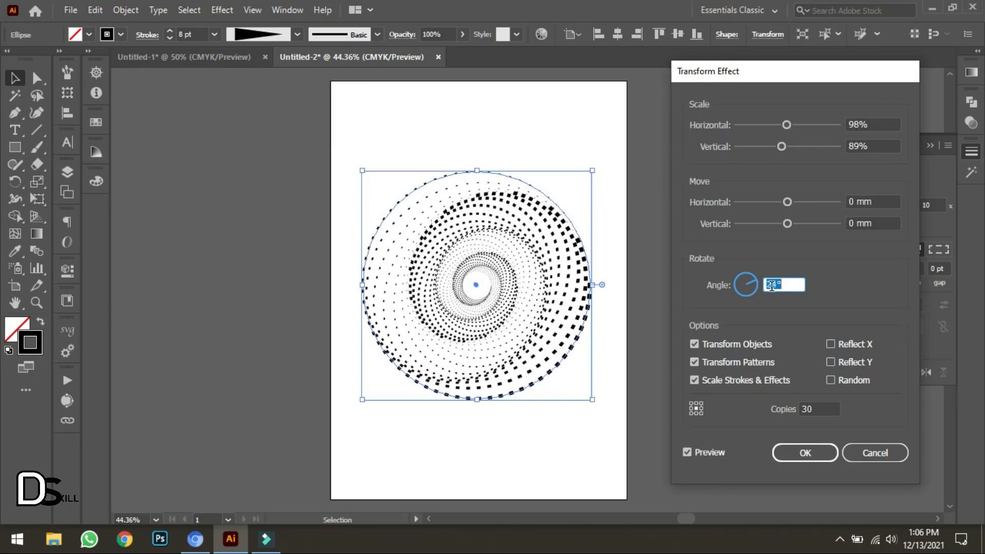
key(Up)
key(Up)
key(Up)
key(Up)
key(Up)
key(Up)
key(Up)
key(Up)
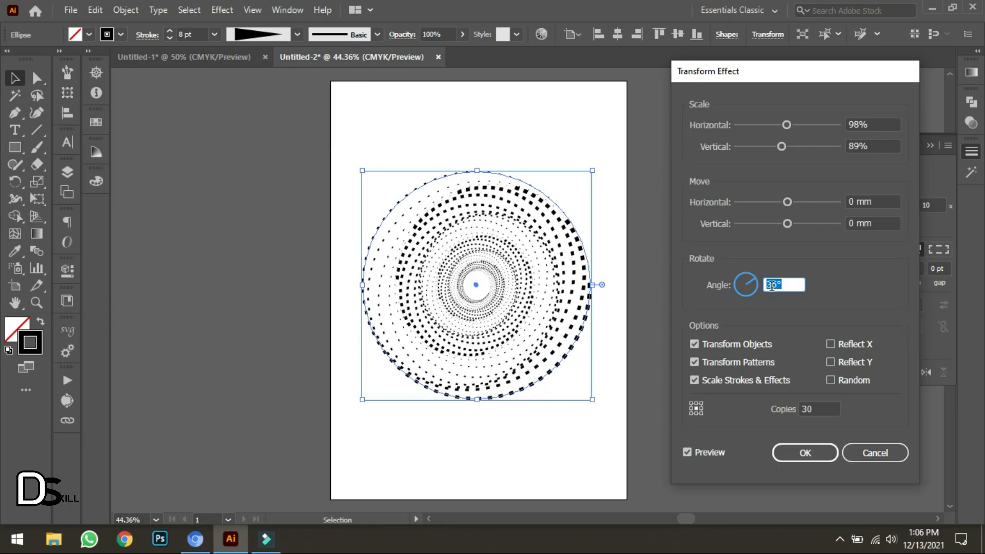
key(Up)
key(Up)
key(Up)
key(Up)
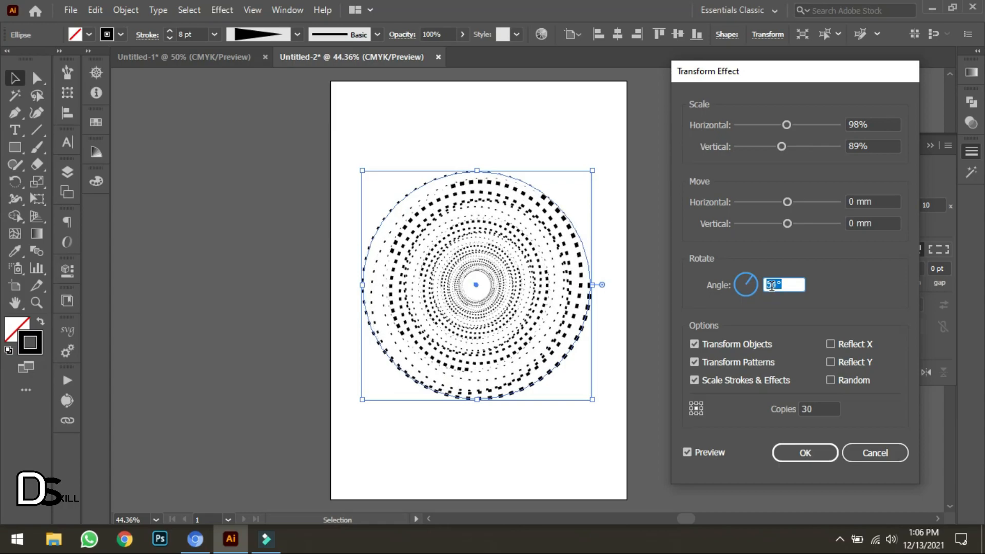
key(Up)
click(565, 153)
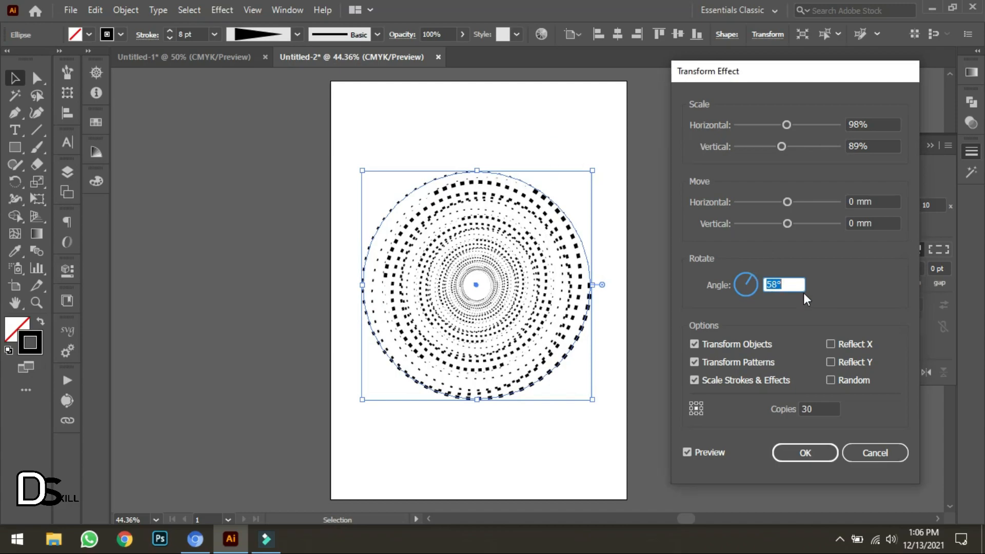
Set the Transform effect's rotation angle to 10° and apply the effect
drag(780, 280, 765, 282)
text(10)
click(803, 454)
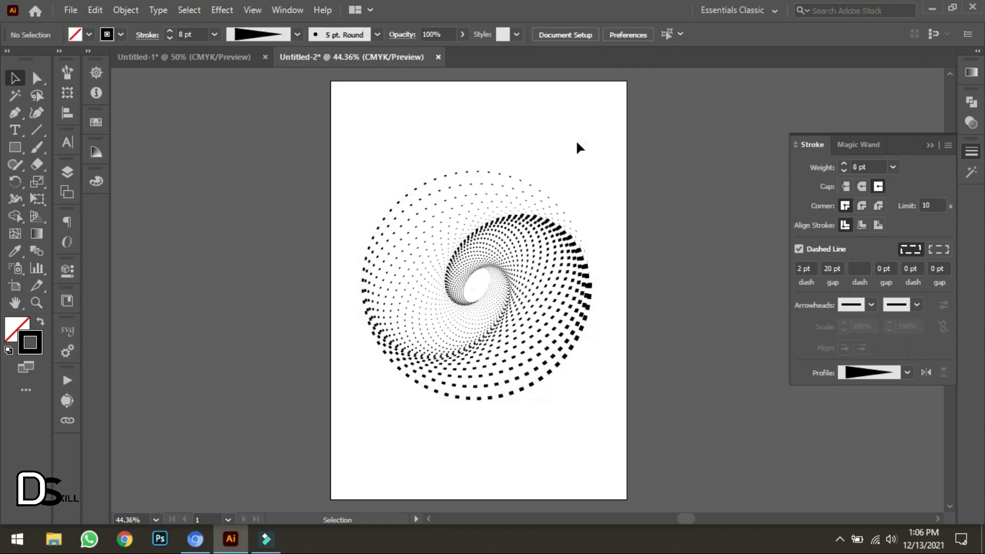
Change the swirl's stroke colour to dark blue after trying red
drag(389, 149, 548, 393)
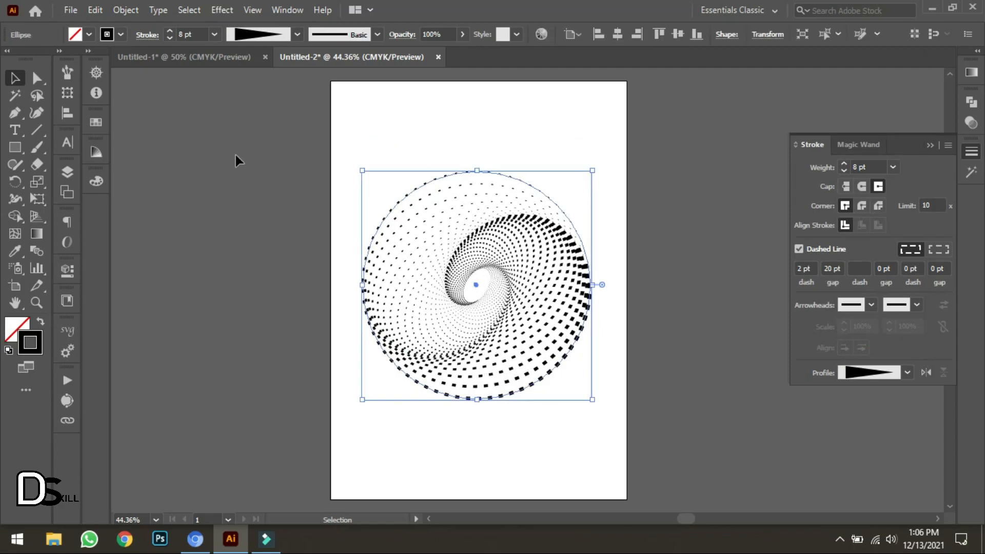
click(121, 34)
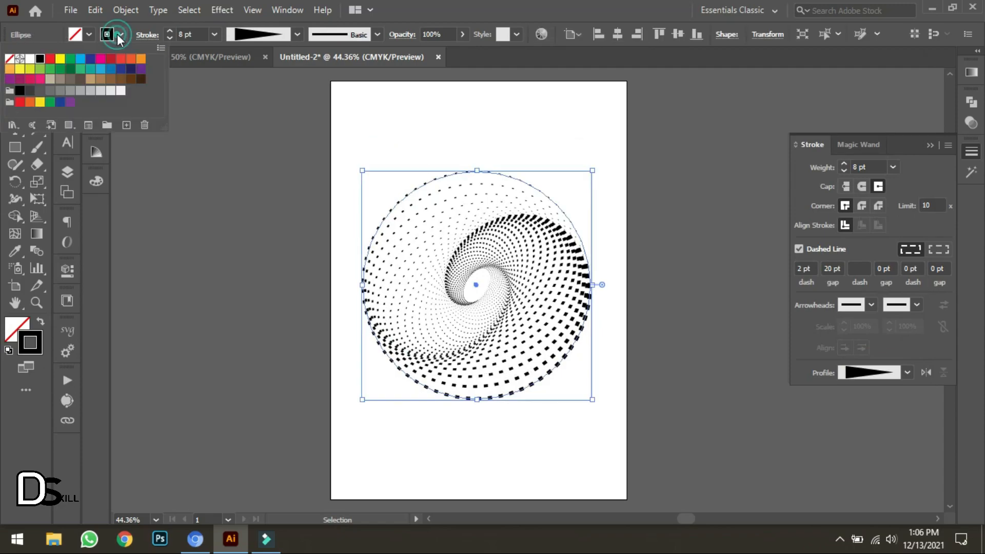
click(119, 60)
click(112, 67)
click(92, 60)
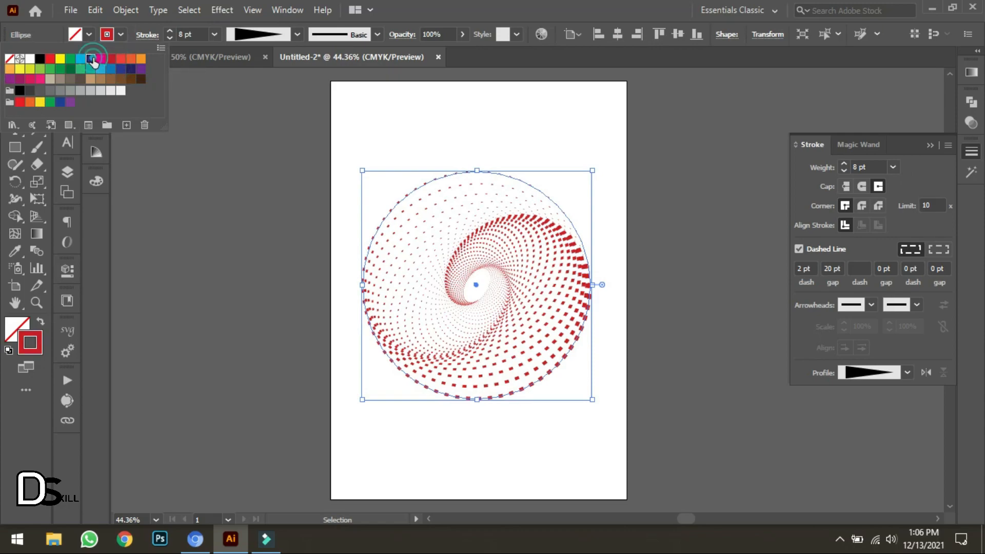
Try stroke weights of 9 pt and 14 pt on the blue swirl
drag(376, 105, 508, 296)
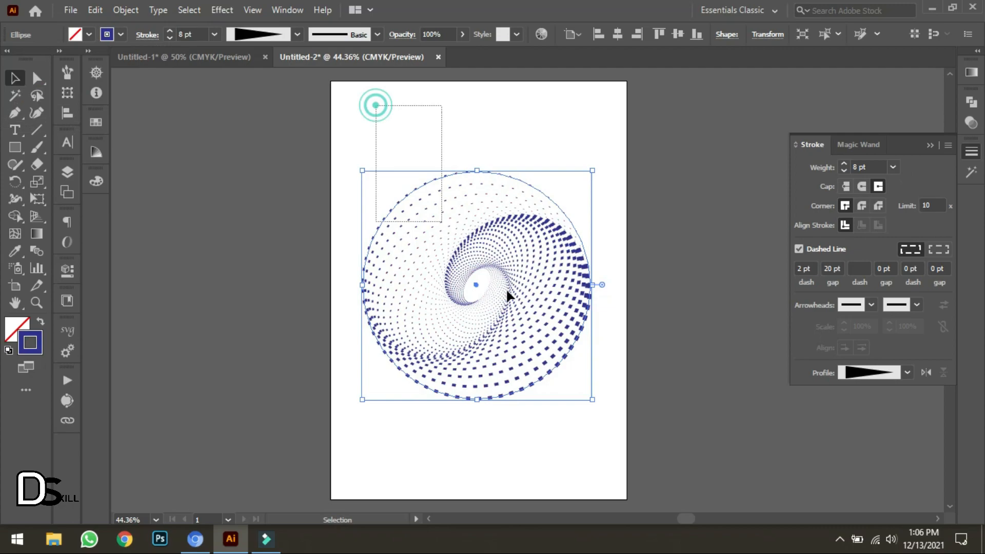
click(214, 34)
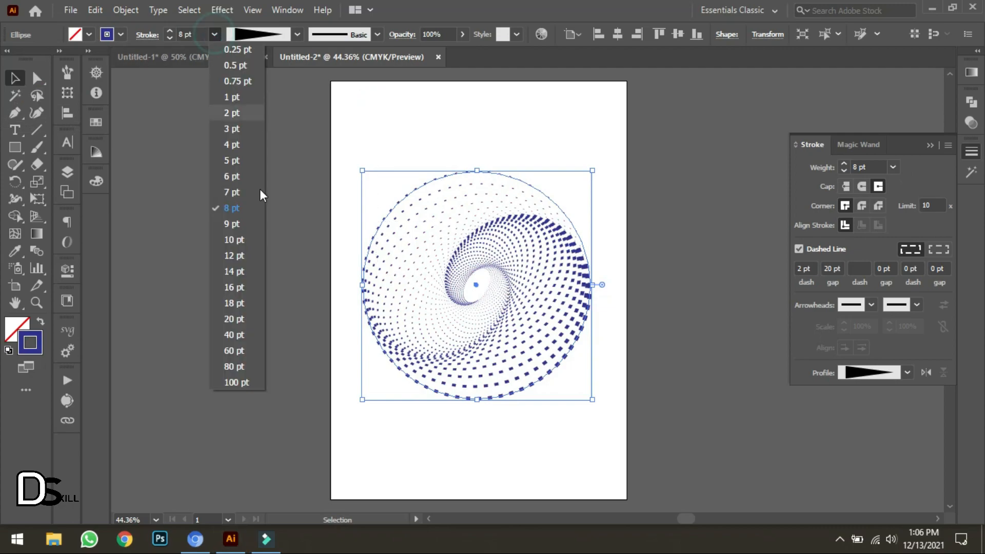
click(244, 221)
click(214, 35)
click(228, 272)
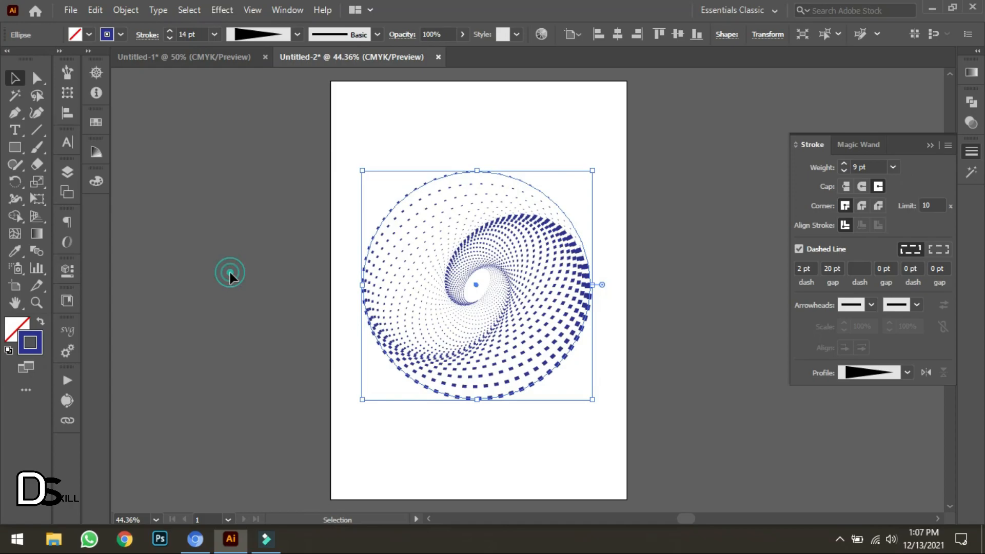
click(406, 151)
Set the blue swirl's stroke weight to 18 pt and deselect the artwork
drag(387, 137, 544, 342)
click(220, 29)
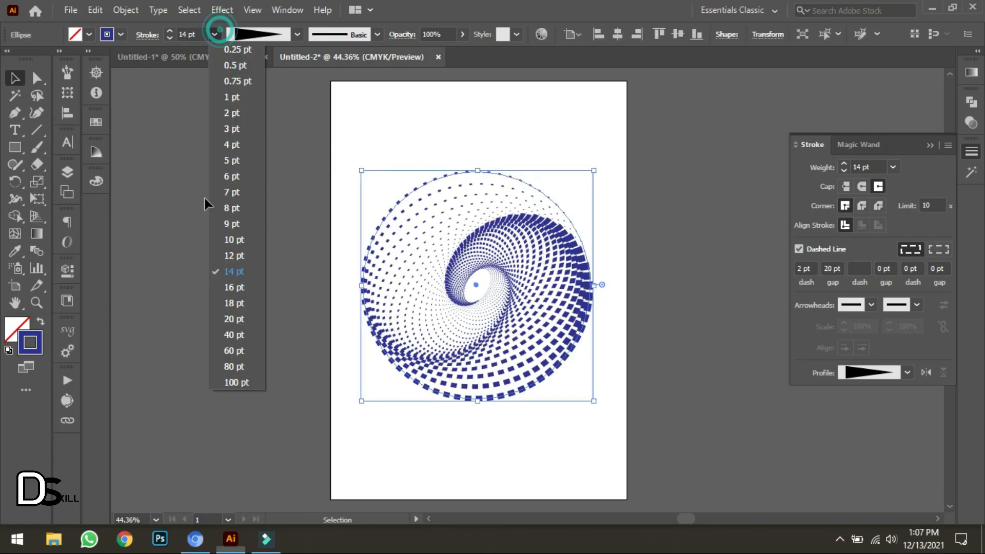
click(226, 301)
click(392, 141)
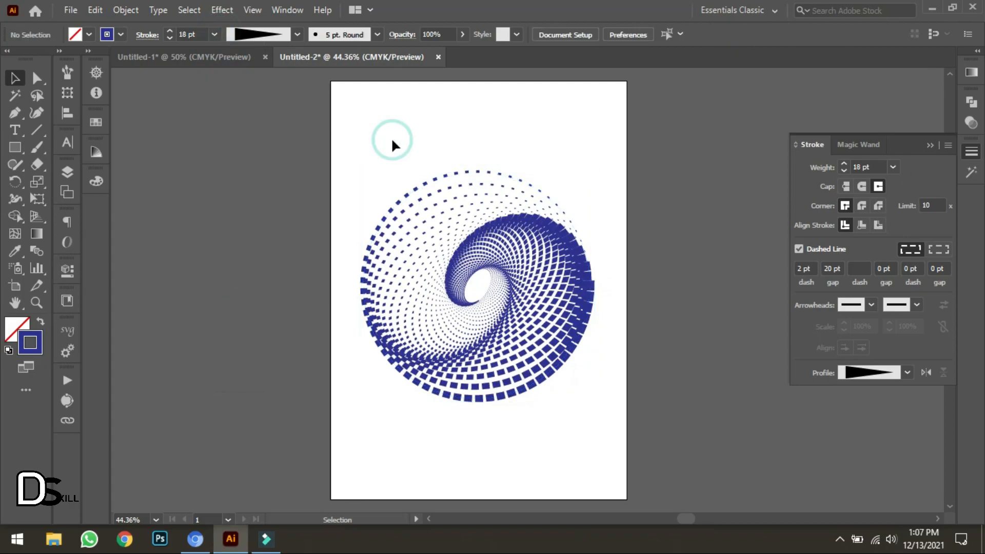
drag(375, 111, 505, 334)
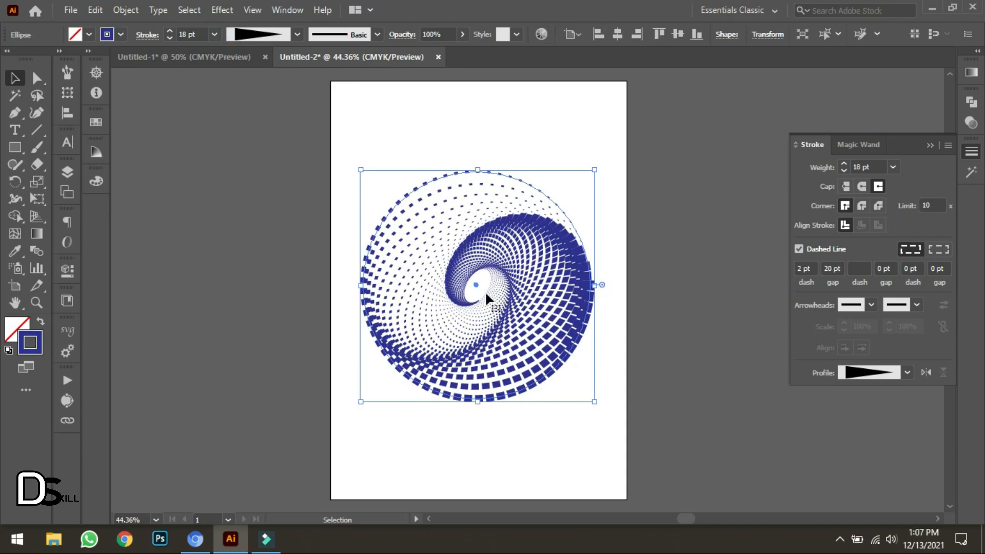
click(498, 137)
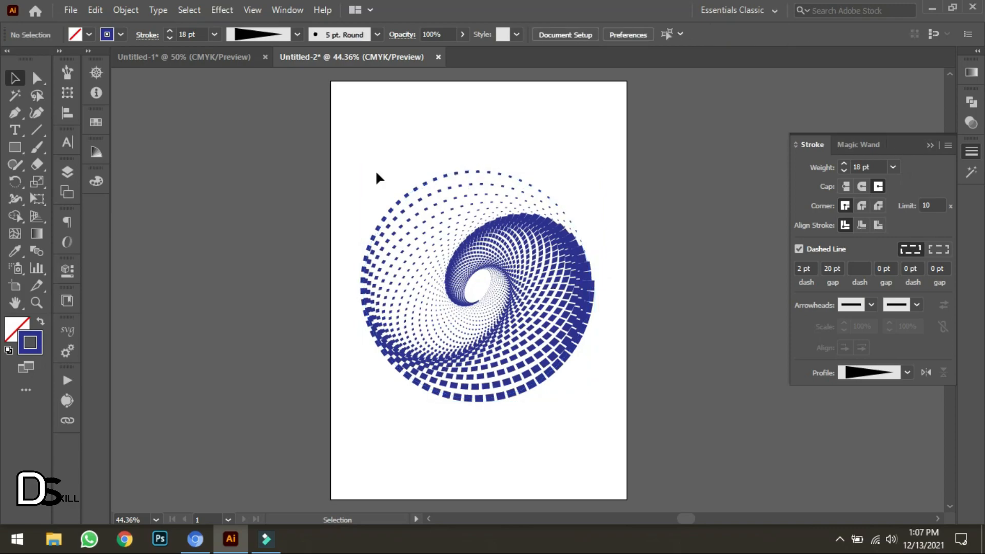
Move the blue swirl higher on the artboard and deselect it
drag(399, 145, 501, 276)
drag(833, 122, 470, 263)
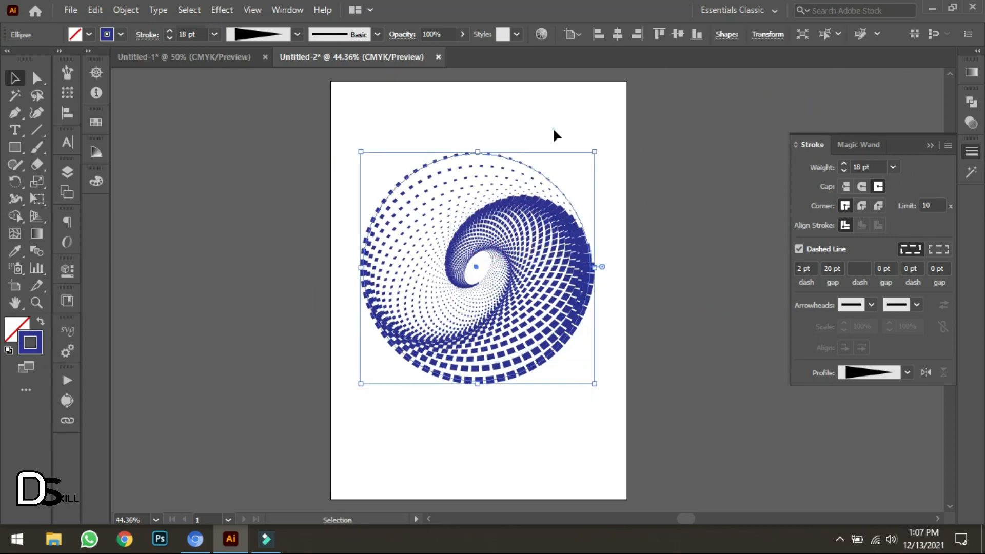
click(552, 128)
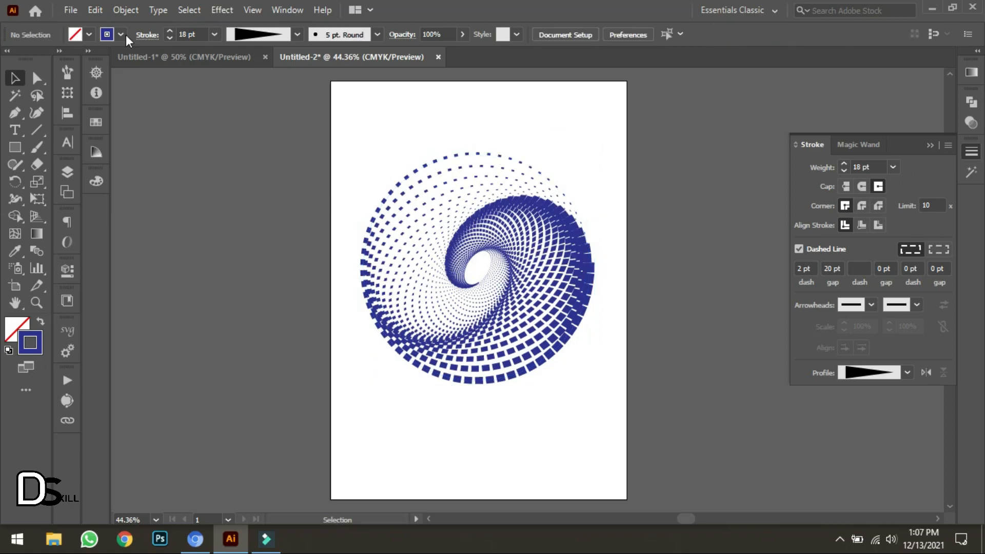
Review the available stroke weights and width profiles and the swirl's stroke settings
click(213, 34)
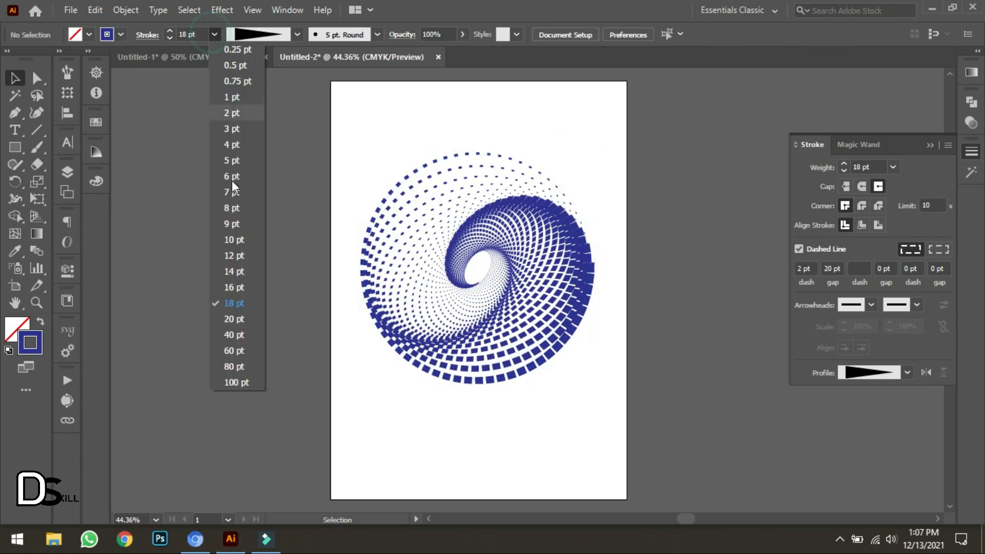
click(311, 81)
click(297, 34)
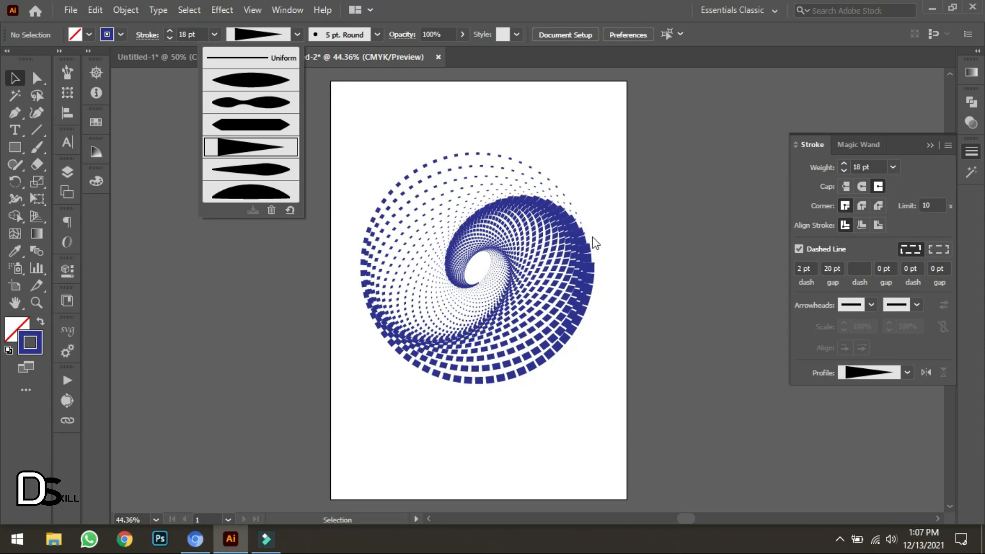
click(356, 118)
drag(355, 112, 578, 334)
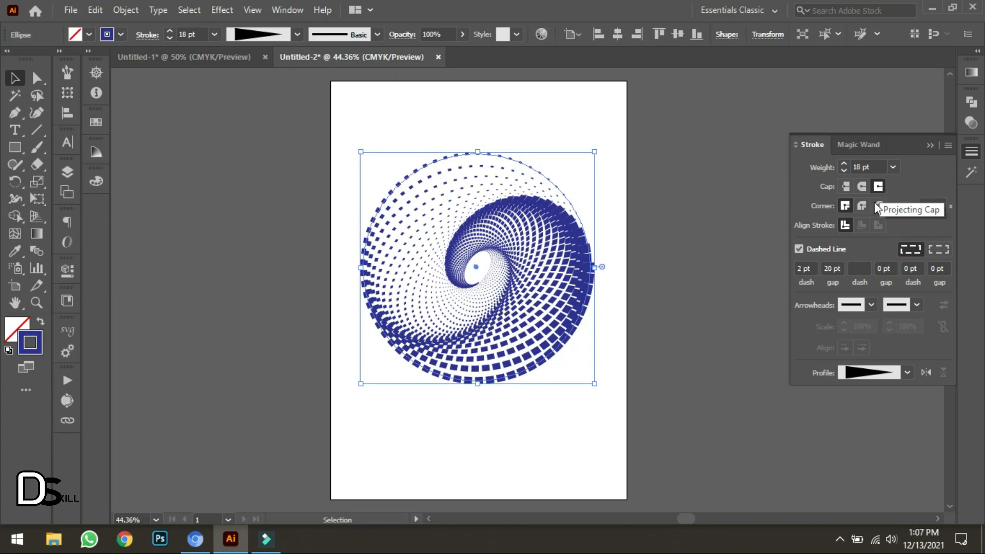
click(930, 145)
click(551, 117)
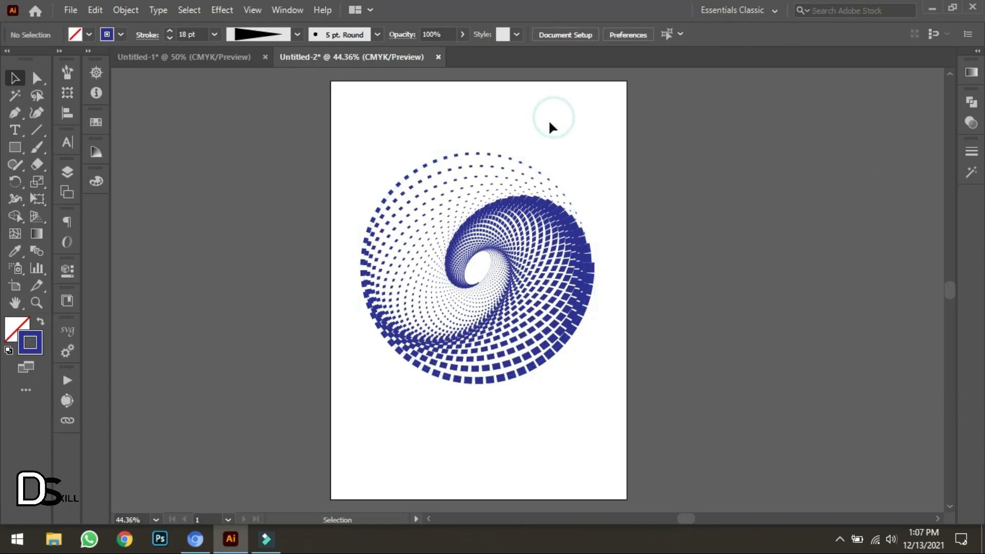
Apply a new Transform effect instance to the swirl with 100% scale, 0° rotation and 0 copies
click(460, 294)
click(222, 10)
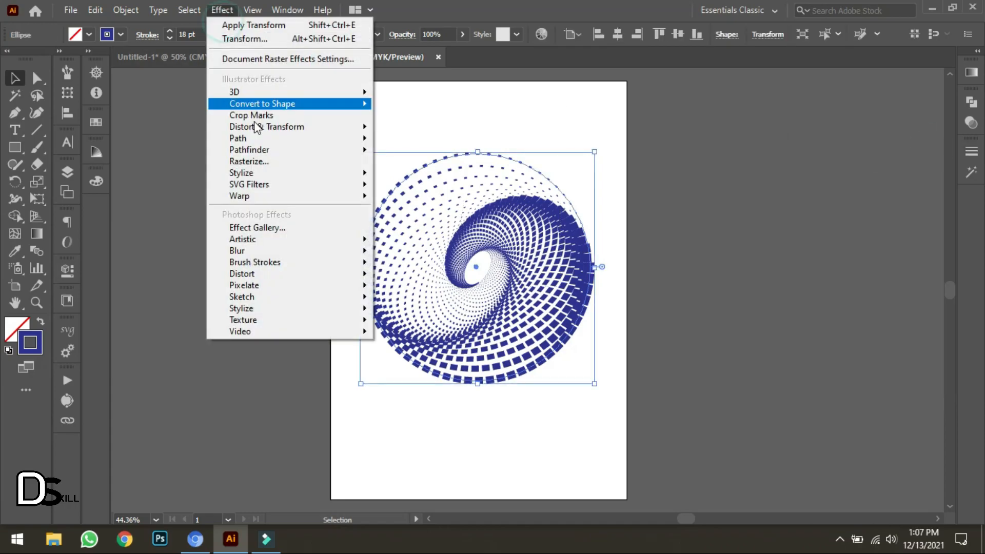
mouse_move(261, 131)
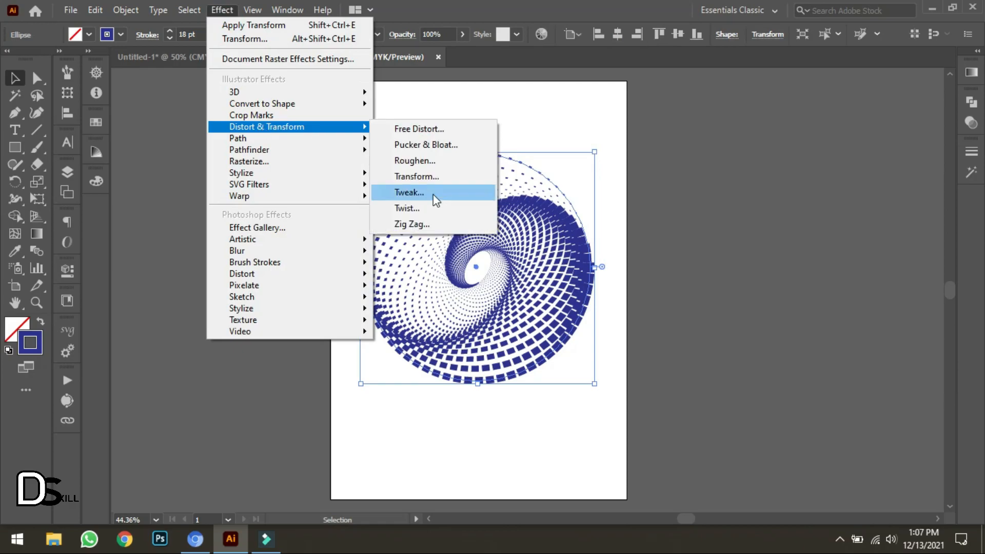
click(433, 178)
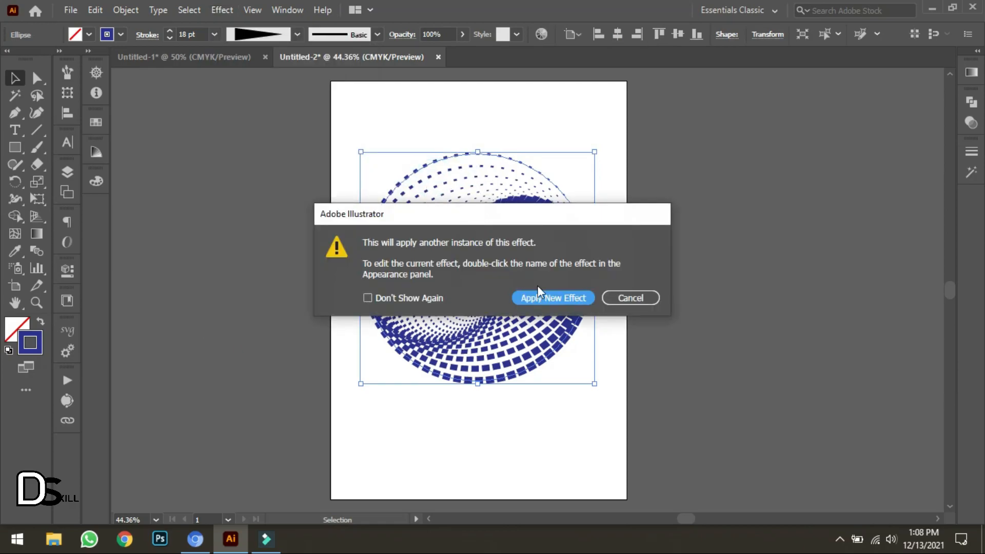
click(405, 297)
click(549, 298)
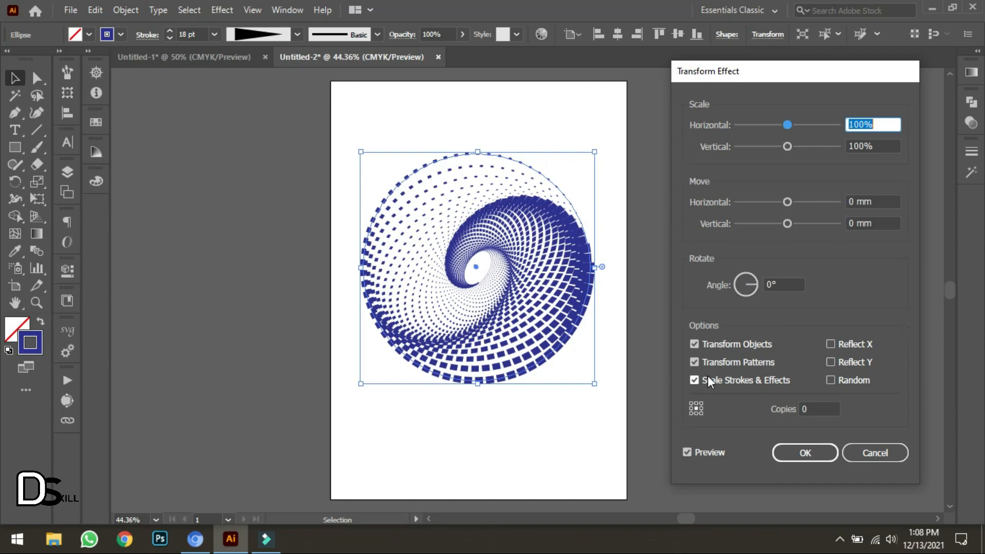
click(808, 411)
click(806, 411)
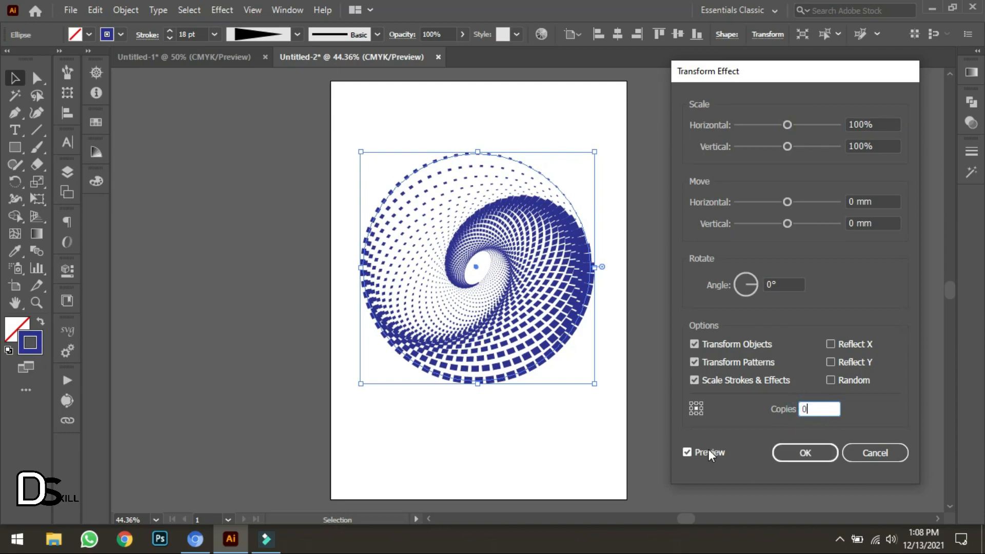
click(806, 452)
Move the swirl onto the pasteboard beside the artboard and draw a square about 179 mm wide on the artboard
drag(550, 286, 836, 282)
click(694, 124)
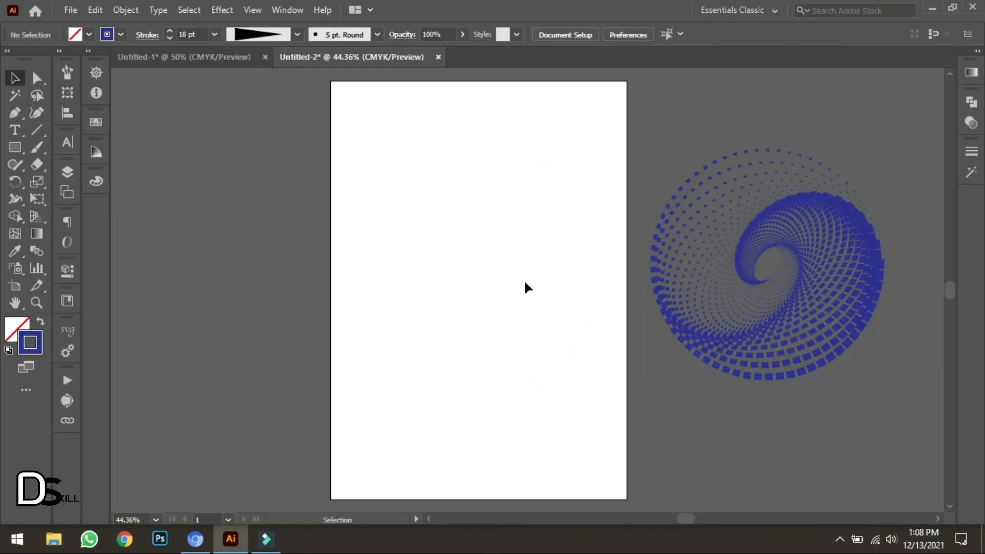
key(m)
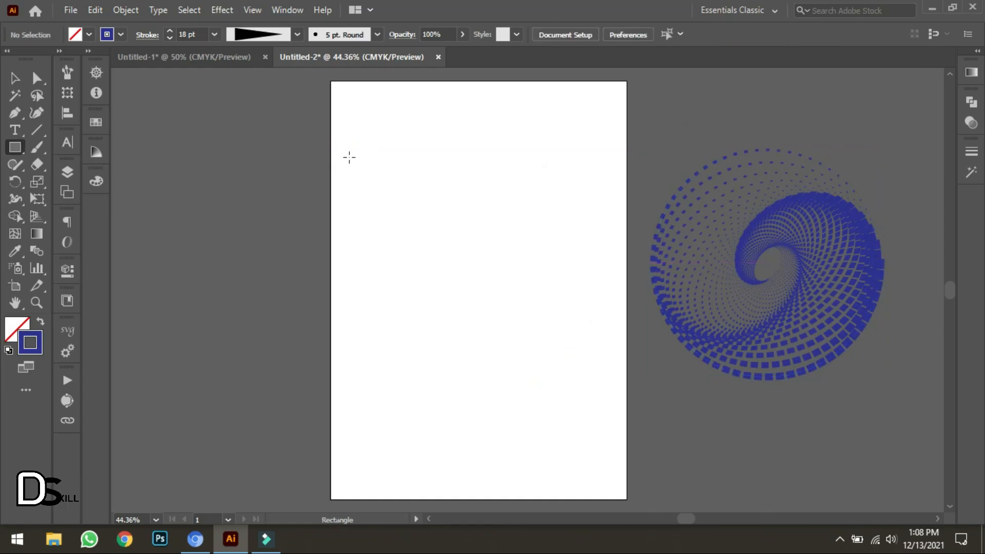
drag(344, 153, 597, 351)
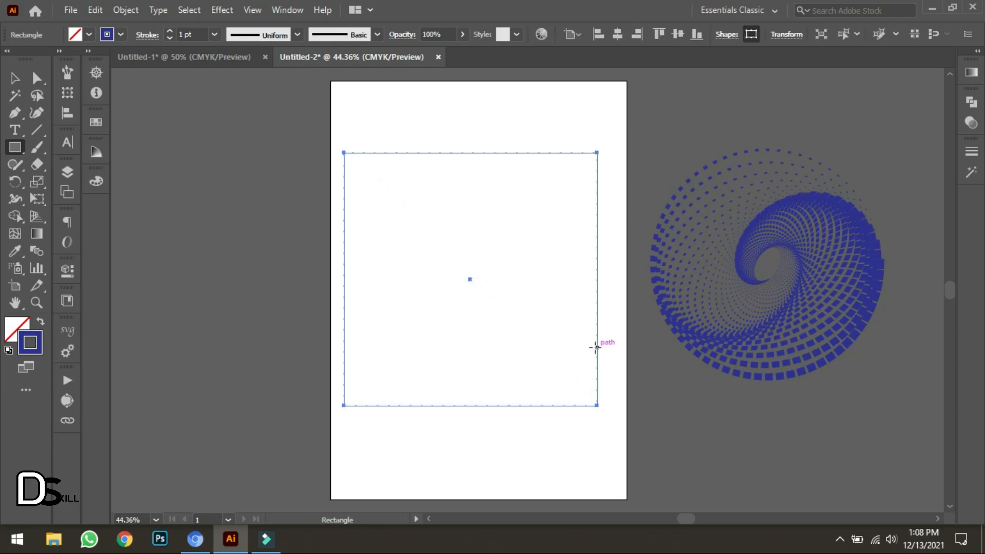
click(490, 135)
click(529, 293)
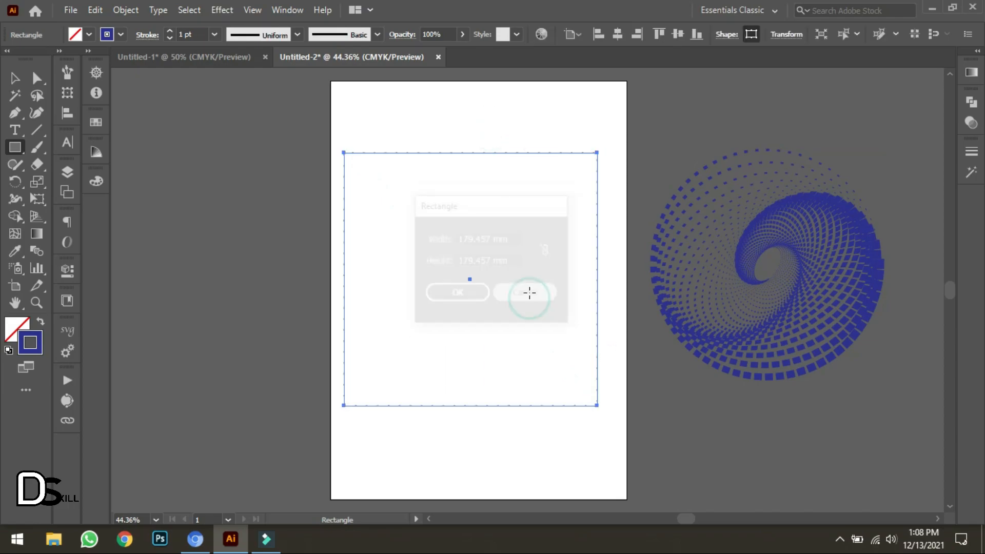
key(v)
click(471, 112)
Set the square's stroke to a butt cap
drag(465, 129, 498, 193)
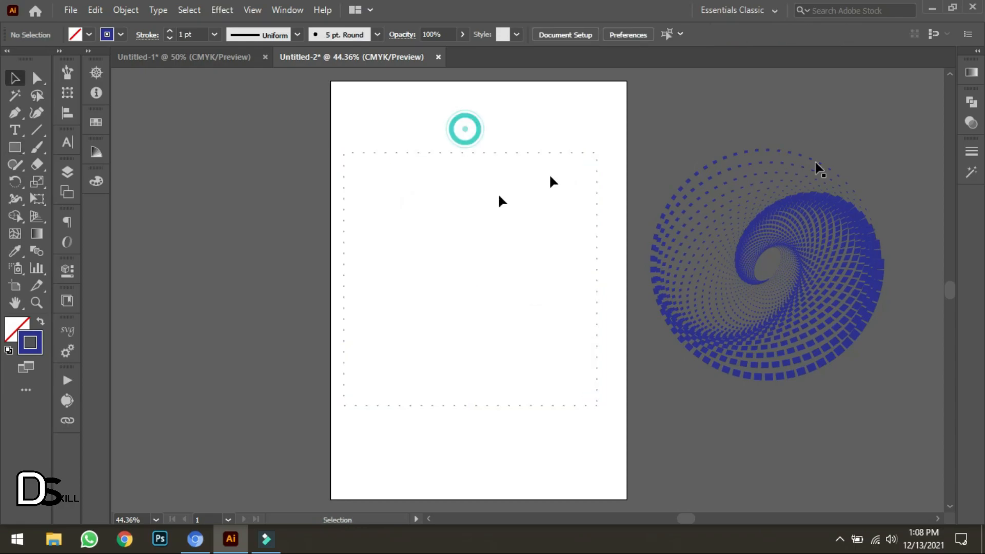
click(964, 151)
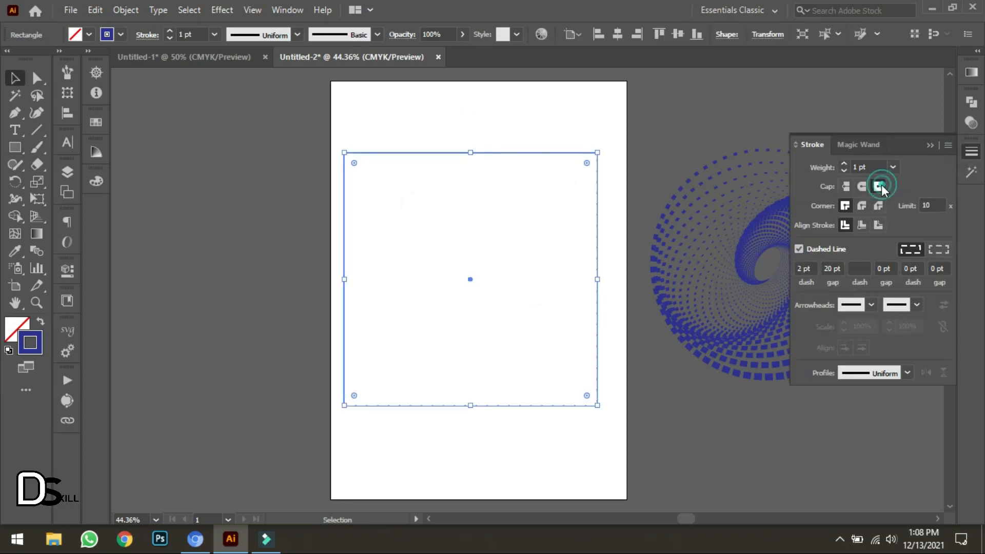
click(852, 188)
click(793, 186)
click(561, 125)
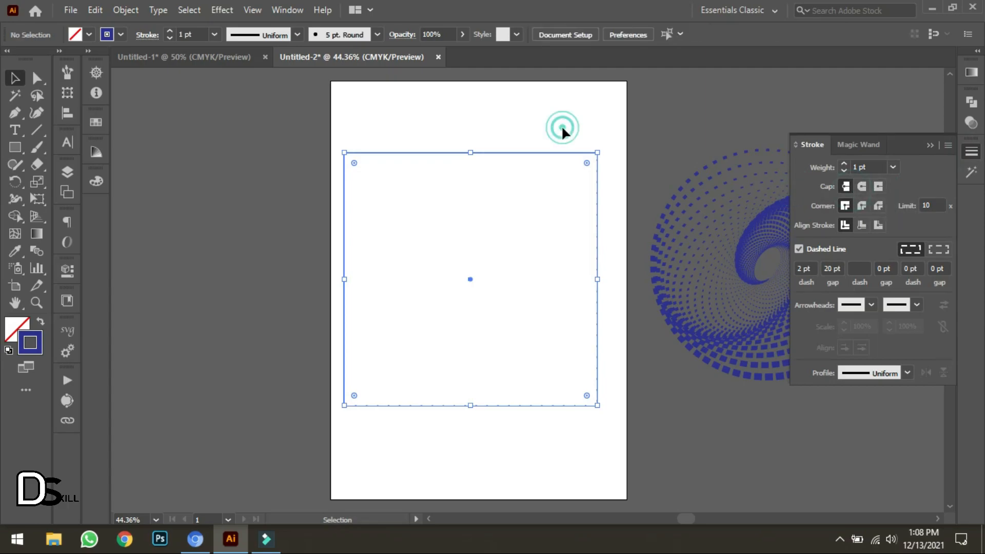
Turn off the square's dashed line and shift the square closer to the artboard's horizontal centre
click(555, 152)
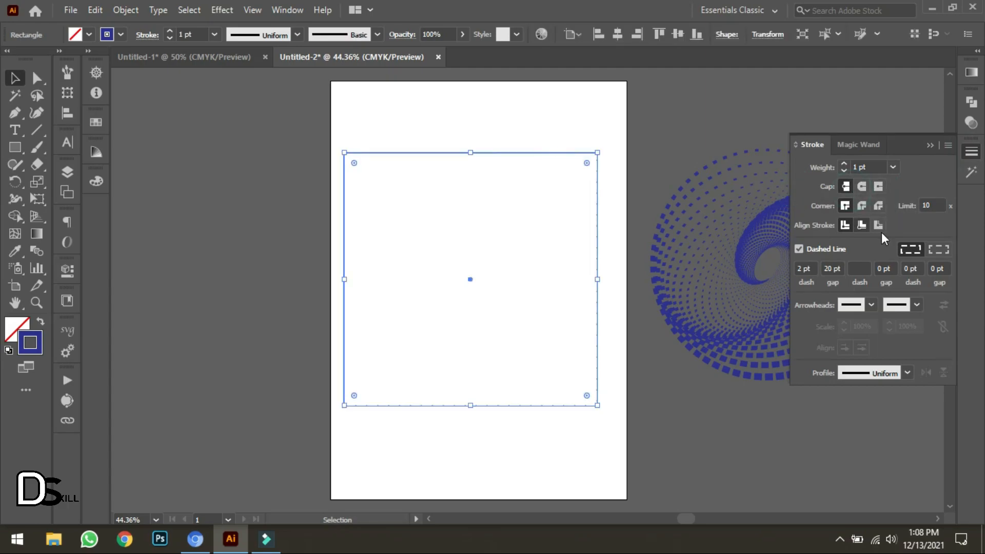
click(799, 249)
click(930, 145)
click(565, 135)
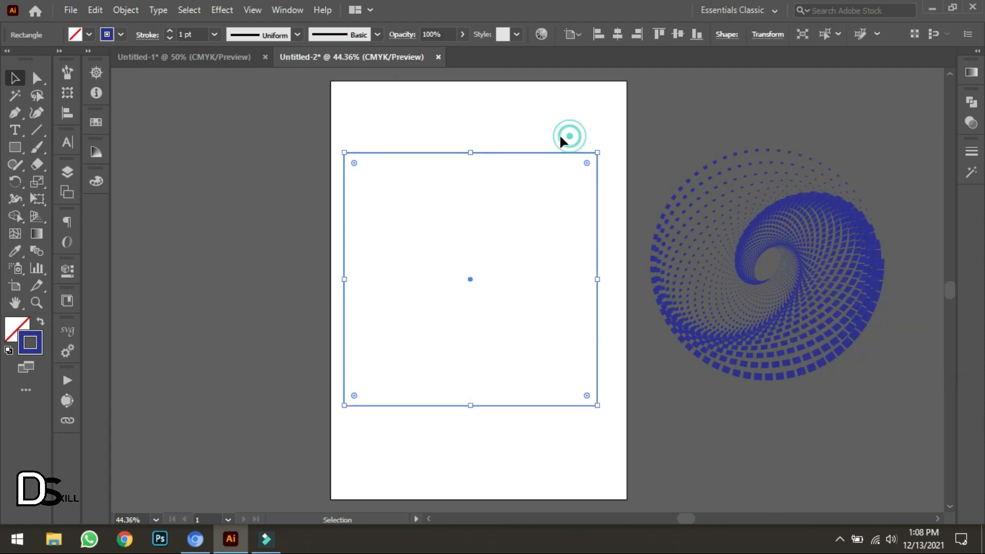
drag(524, 153, 535, 158)
click(523, 127)
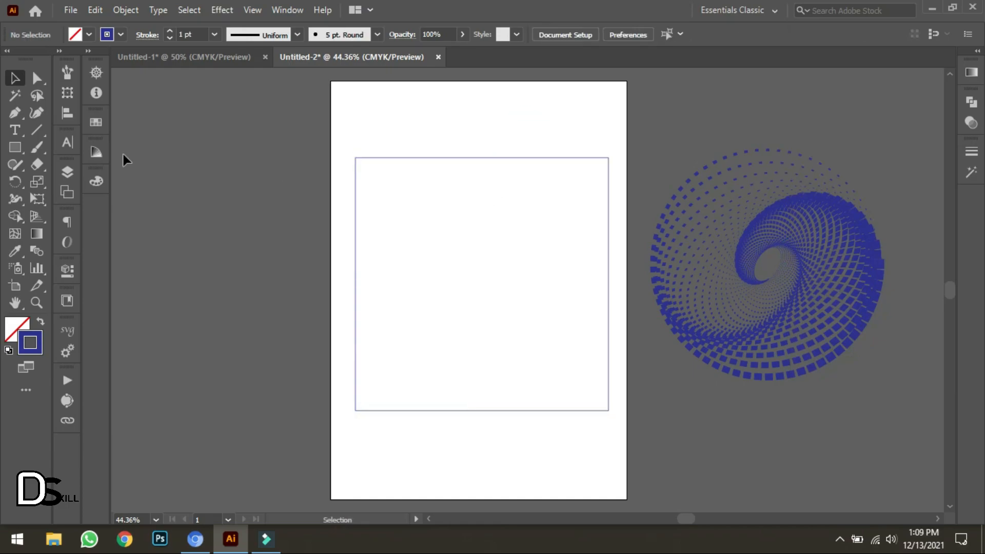
Draw a small circle above the square's upper-left corner and fill it with black
drag(19, 146, 68, 177)
drag(394, 123, 401, 135)
key(v)
click(374, 126)
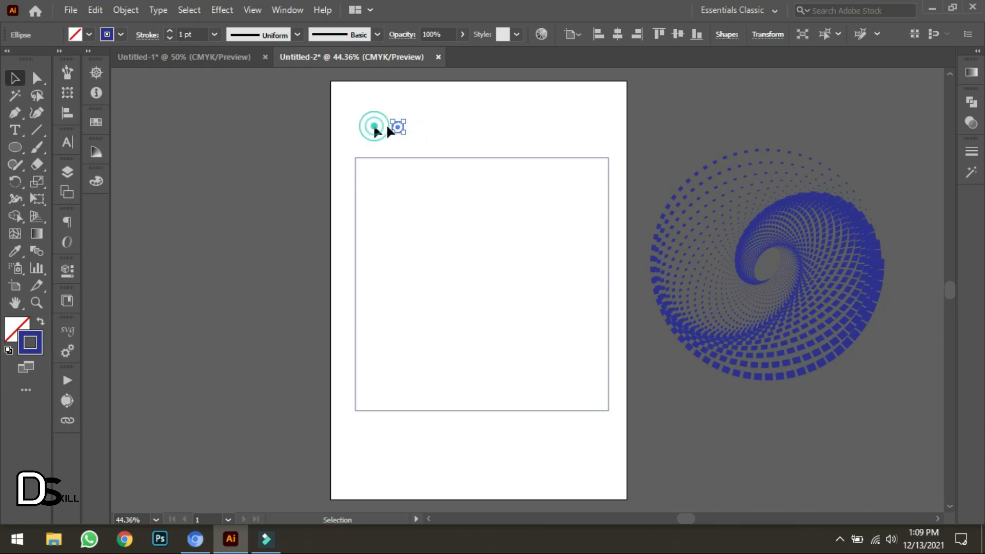
click(395, 126)
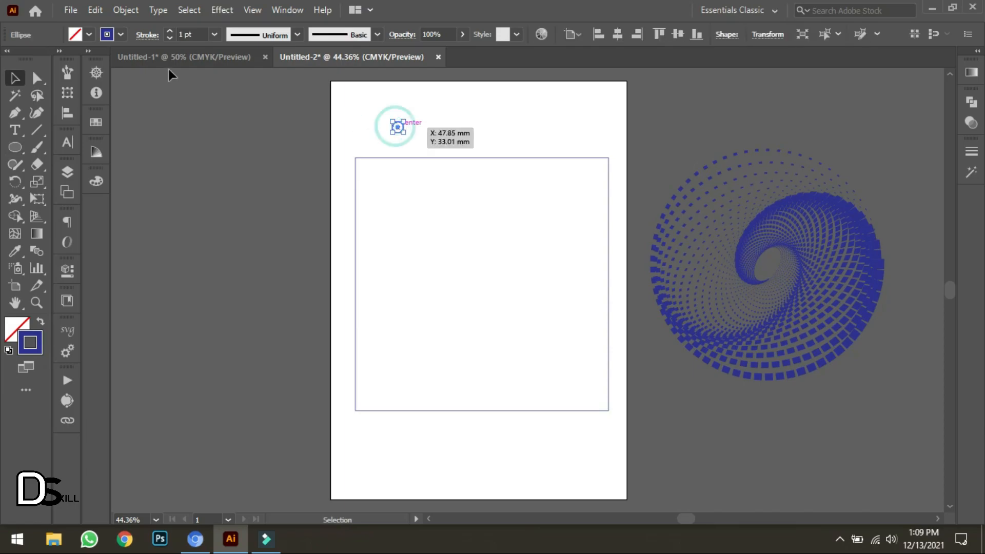
click(89, 34)
click(40, 58)
click(409, 95)
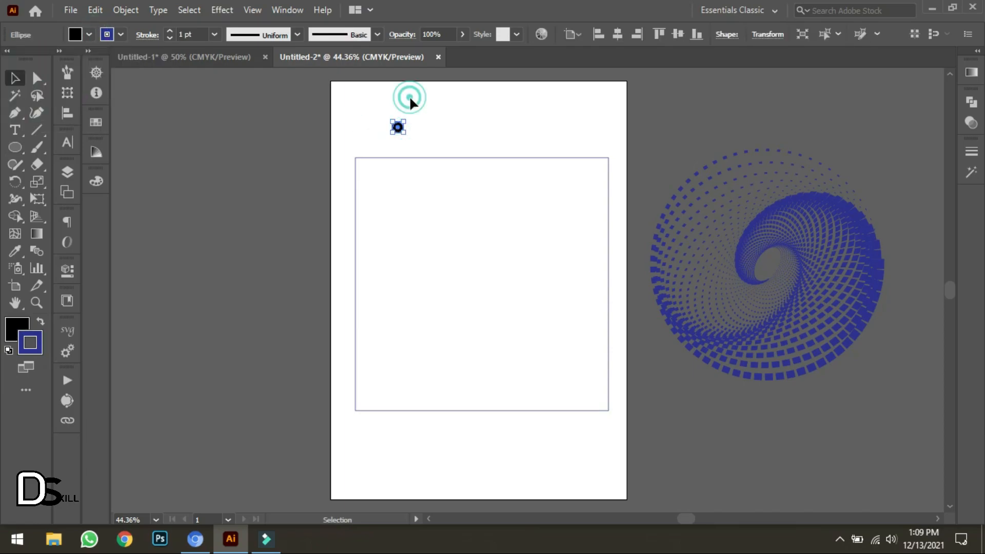
Centre the black circle on the square's upper-left corner and place a smaller copy at the upper-right corner
click(412, 126)
drag(403, 131, 614, 154)
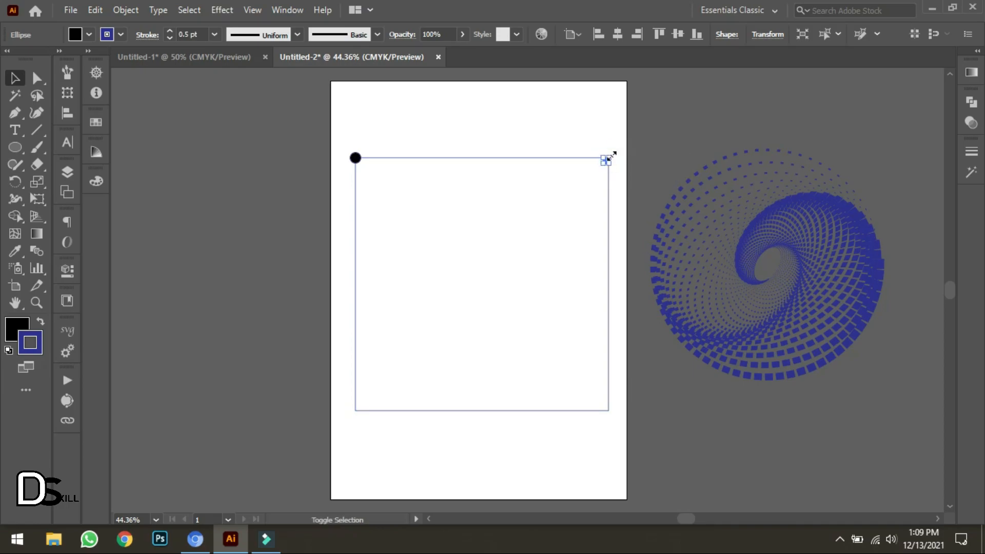
click(601, 147)
click(606, 161)
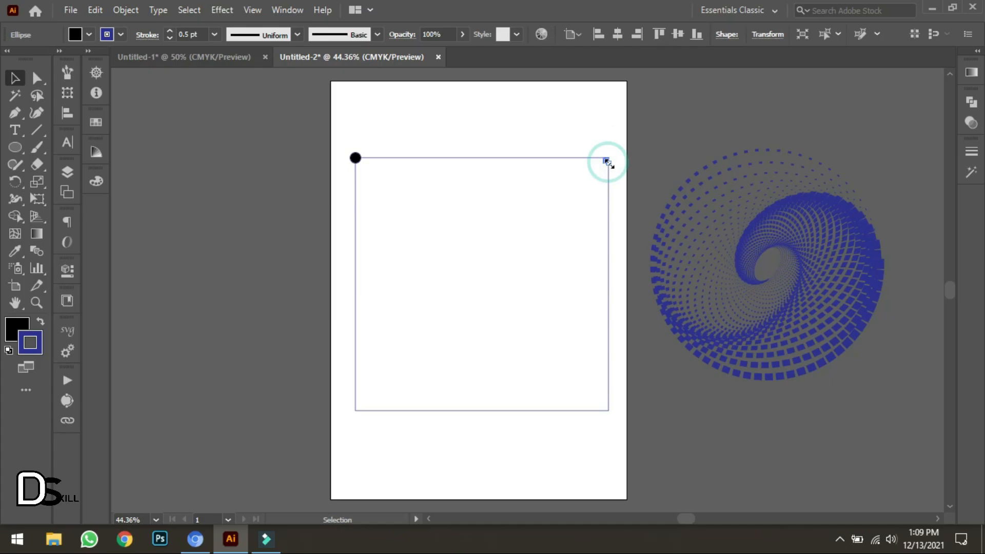
Shrink the copied circle further and centre it on the square's upper-right corner
key(ctrl+plus)
key(ctrl+plus)
key(ctrl+plus)
key(ctrl+plus)
key(ctrl+plus)
key(ctrl+plus)
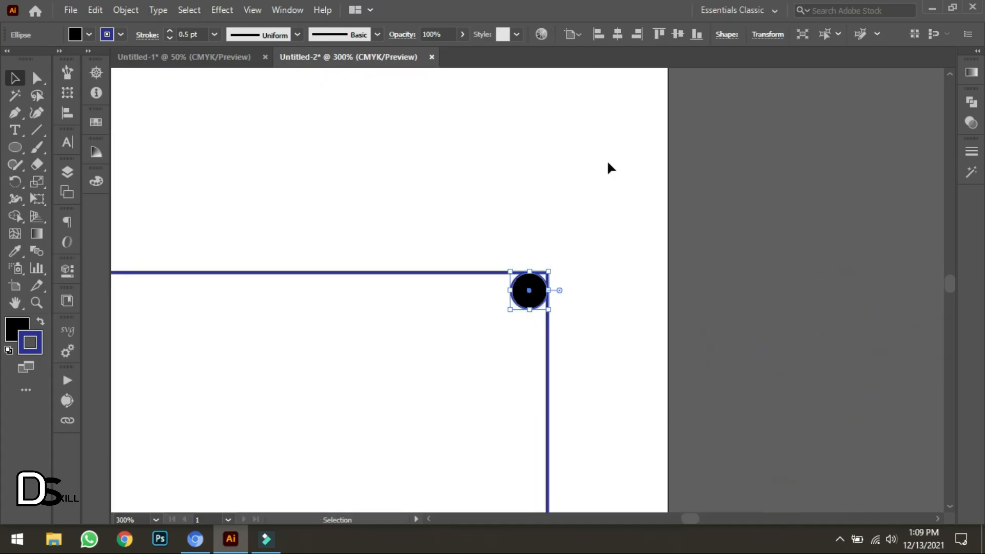
click(414, 226)
click(526, 287)
drag(548, 271, 537, 282)
click(510, 231)
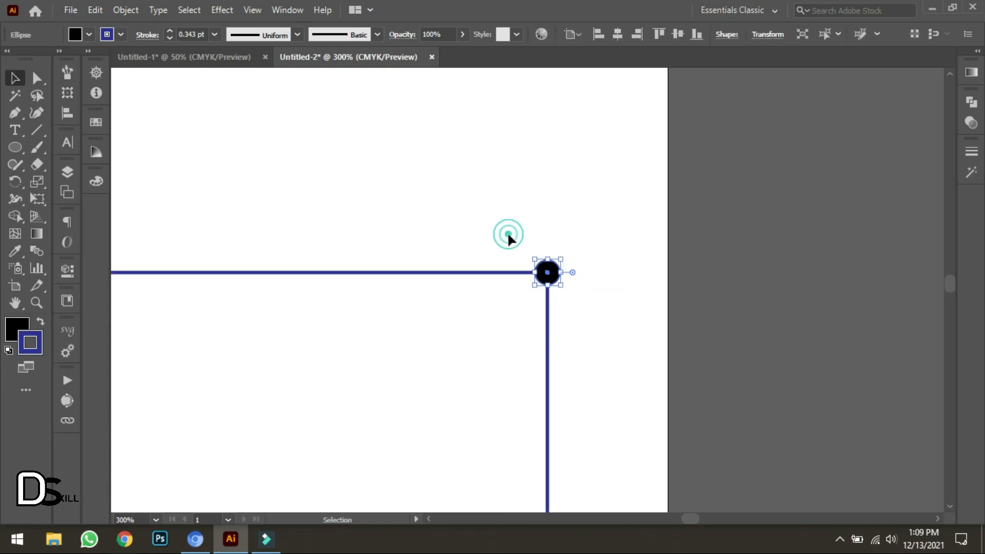
click(507, 232)
Remove the stroke from the larger black circle on the square's upper-left corner
key(ctrl+minus)
key(ctrl+minus)
key(ctrl+minus)
key(ctrl+minus)
key(ctrl+minus)
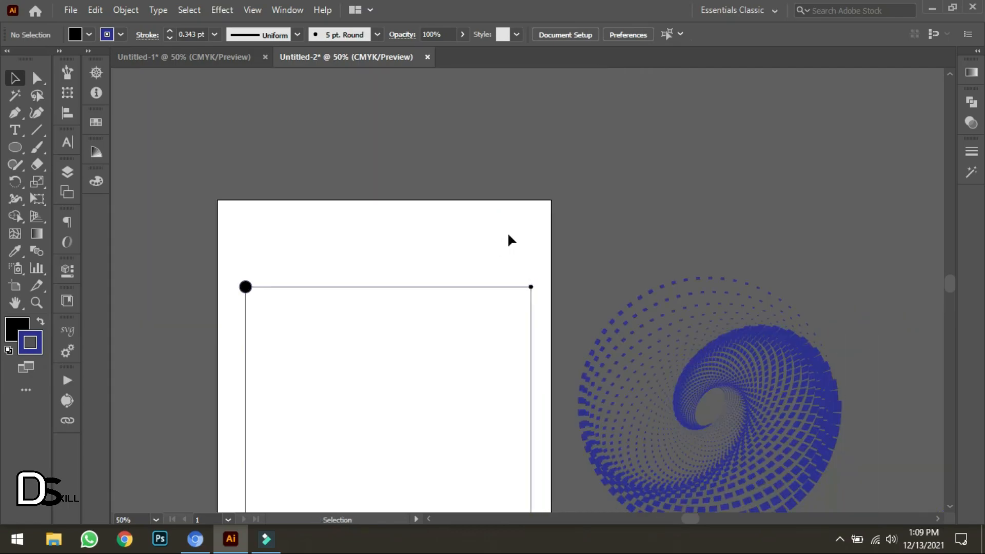
click(119, 35)
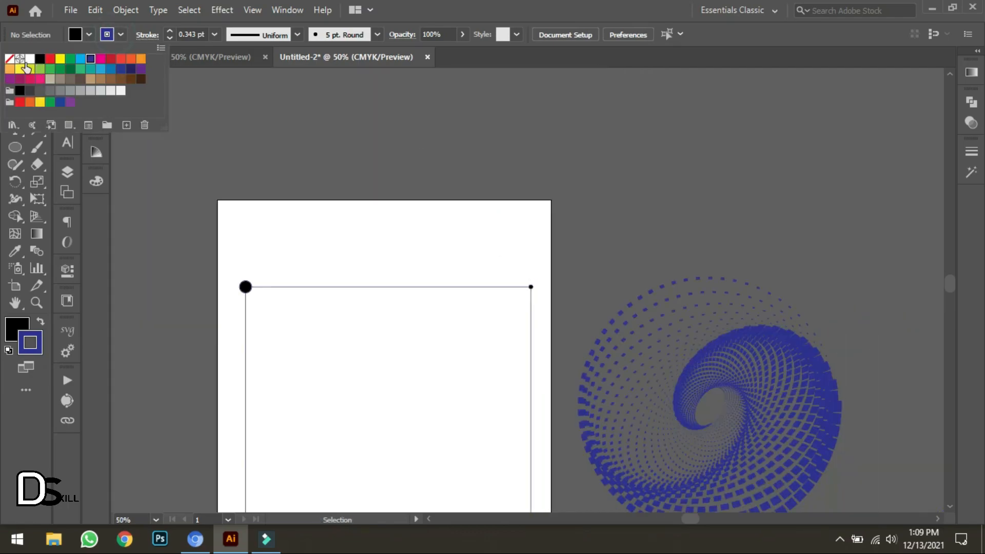
click(13, 62)
click(293, 236)
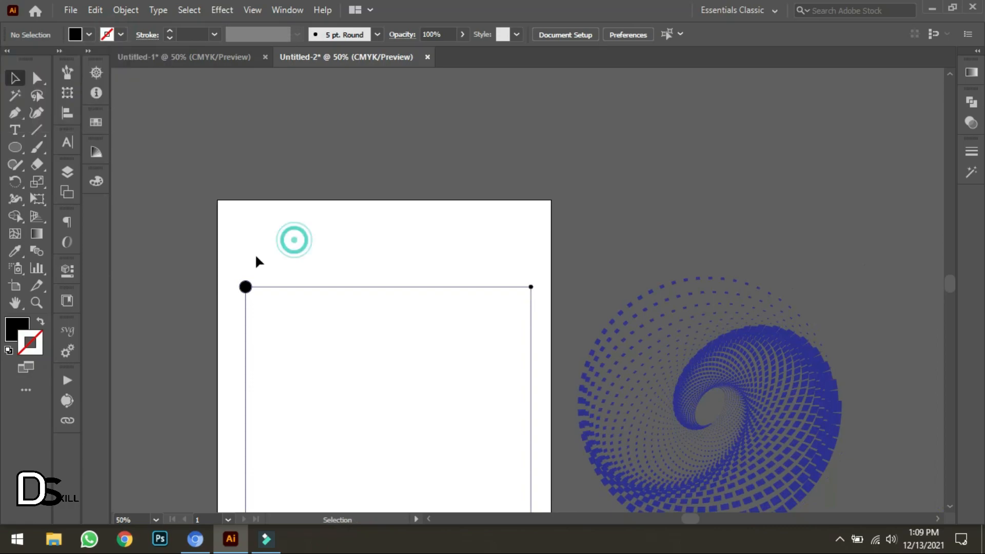
click(245, 286)
click(121, 35)
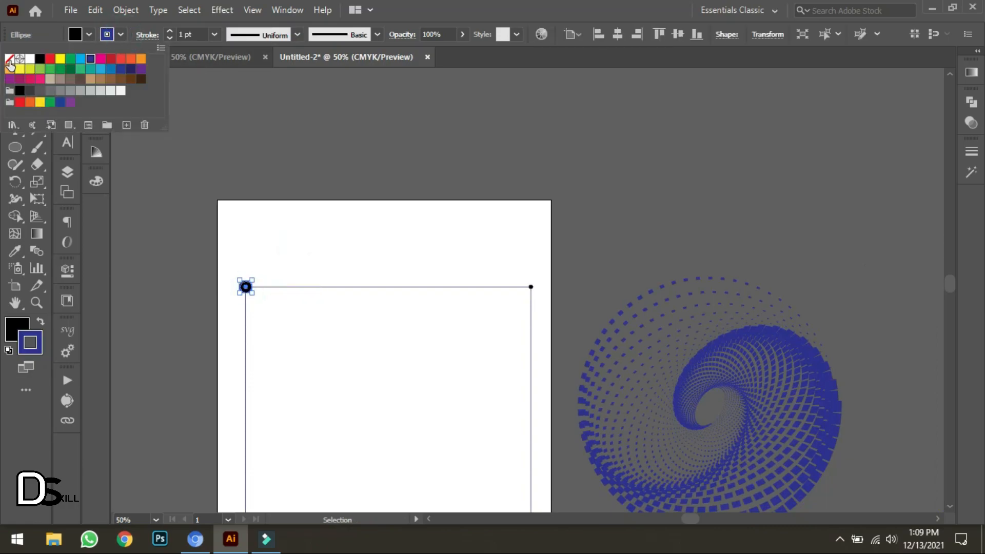
click(323, 228)
click(281, 253)
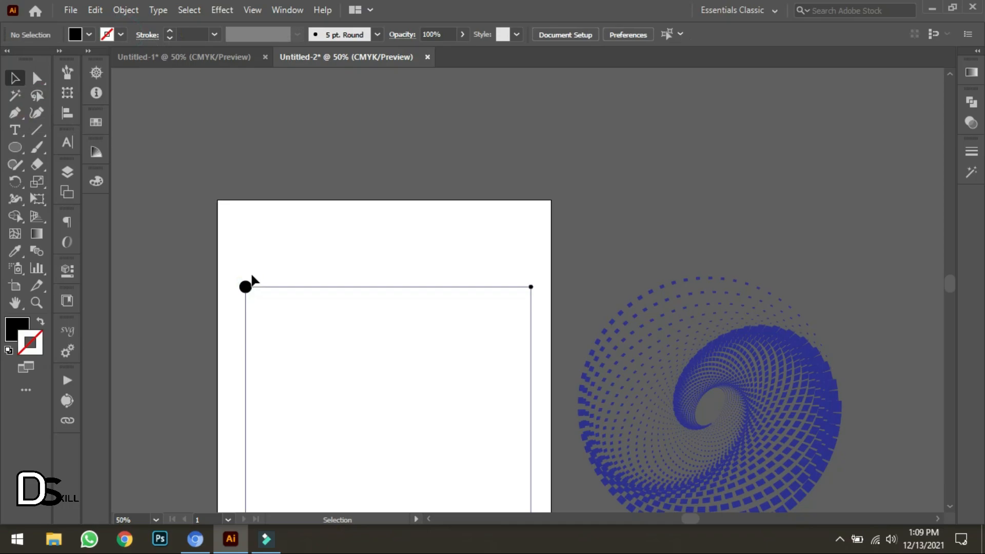
Blend the large and small black circles into a row of dots along the square's upper edge
shift+click(246, 286)
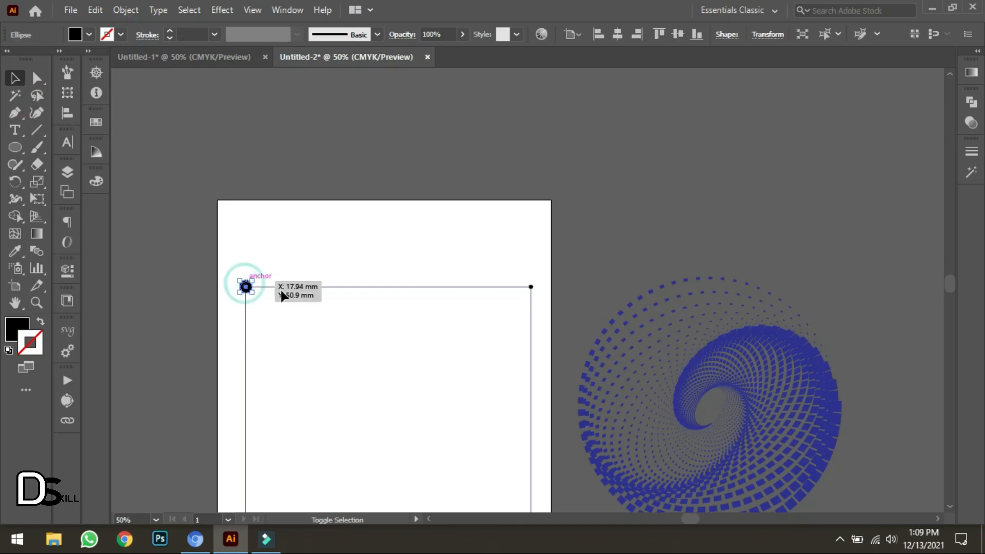
shift+click(532, 288)
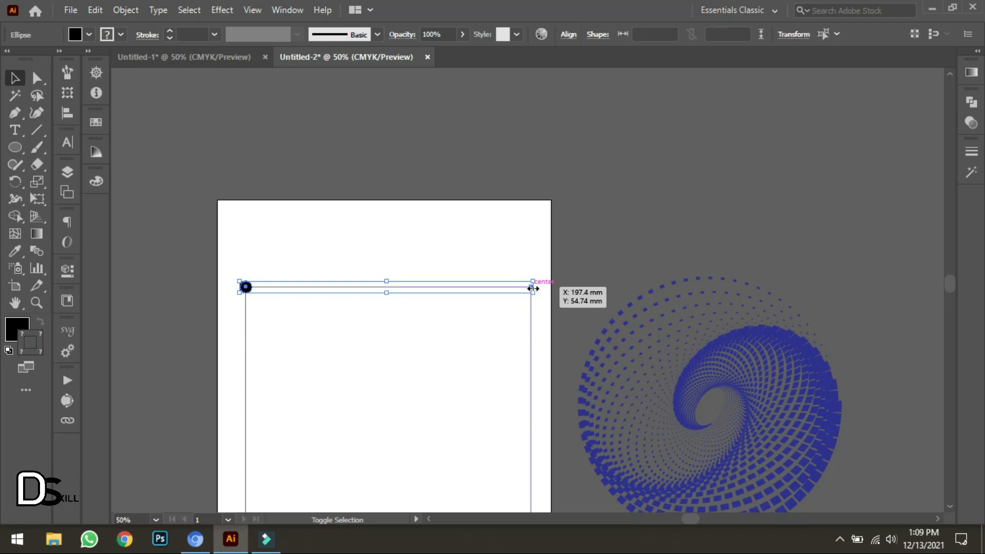
click(132, 10)
mouse_move(220, 398)
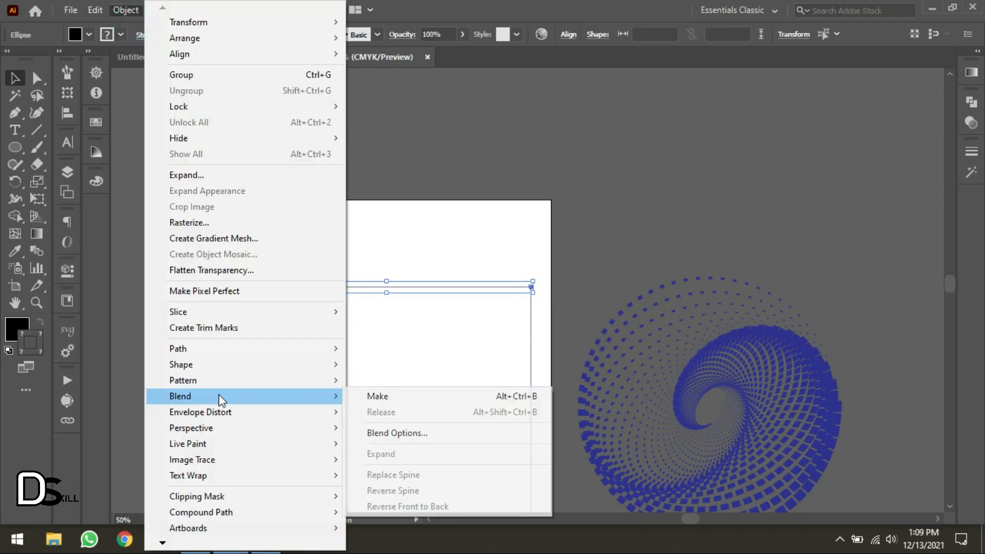
click(378, 397)
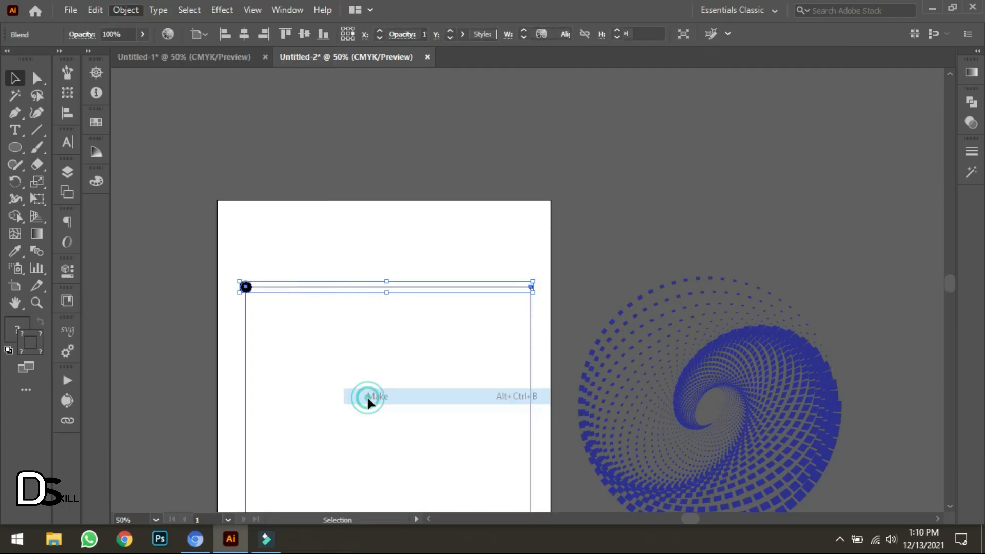
click(333, 243)
Set the dot row's blend spacing to 15 specified steps with the preview turned on
click(246, 287)
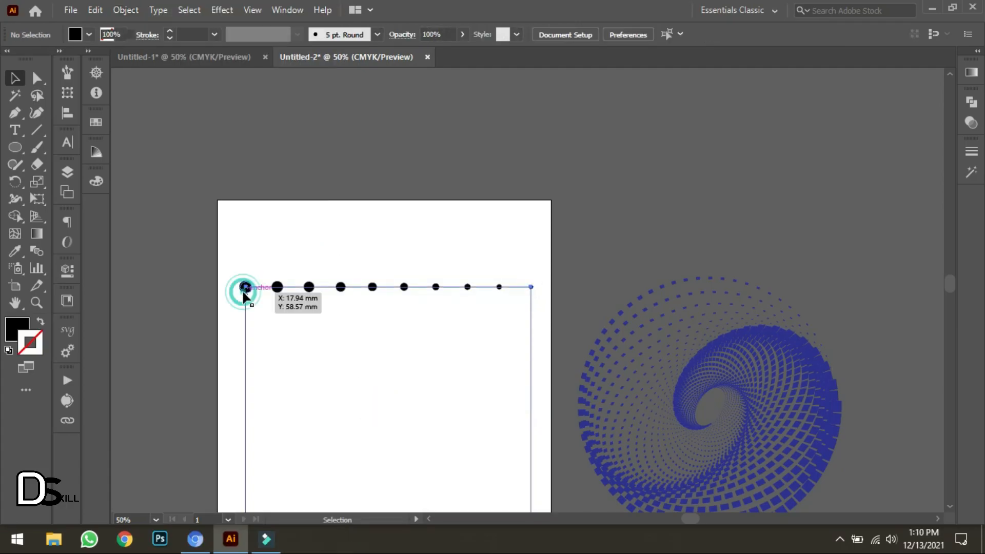
click(128, 11)
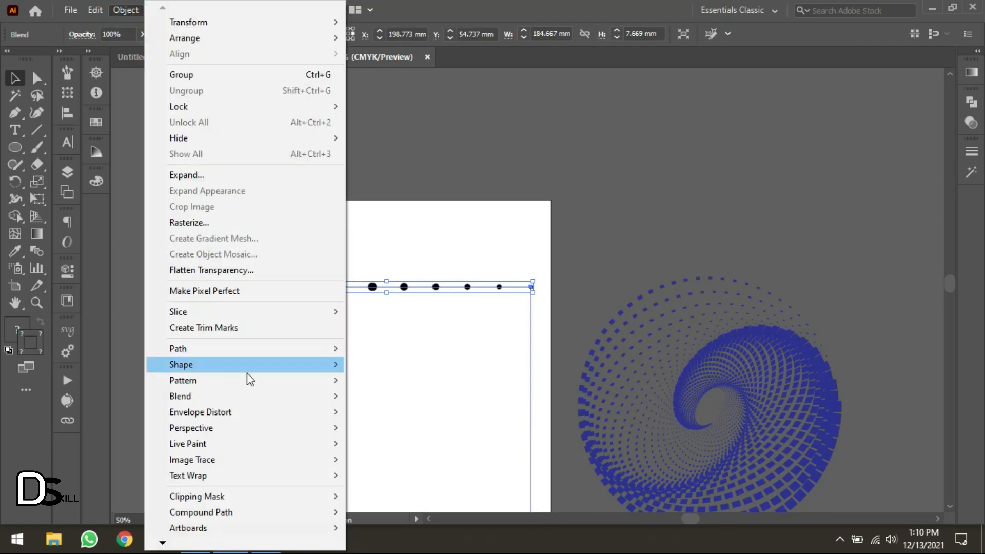
mouse_move(266, 398)
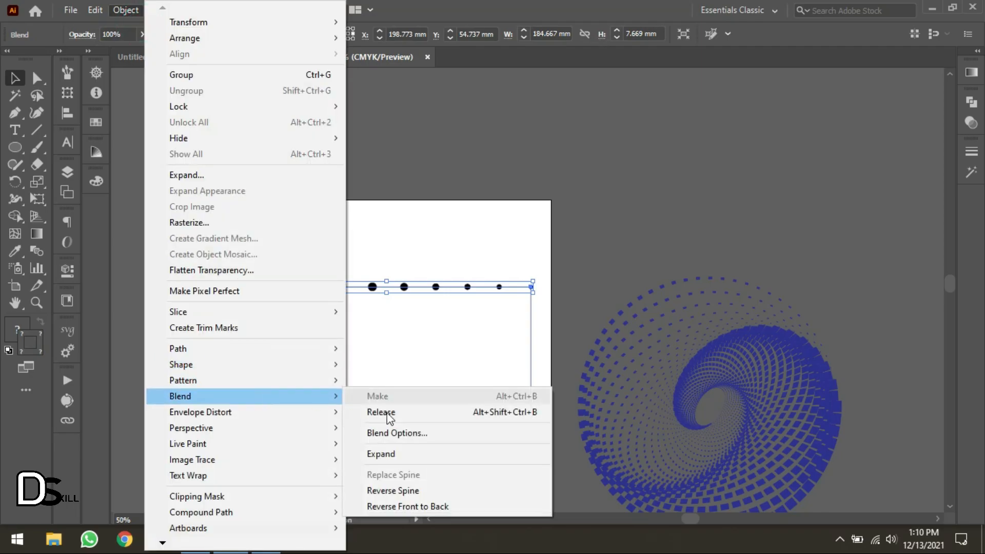
click(411, 432)
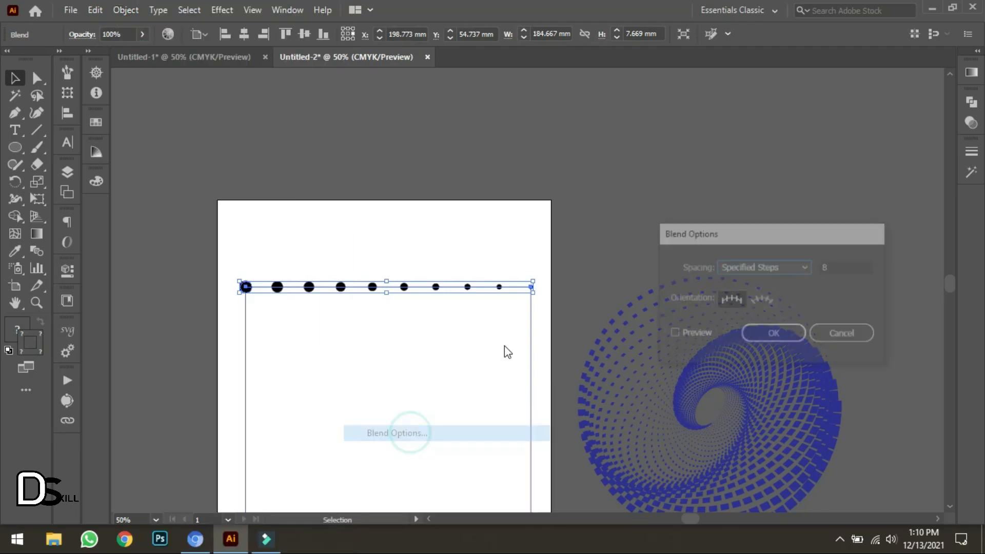
drag(747, 237, 667, 192)
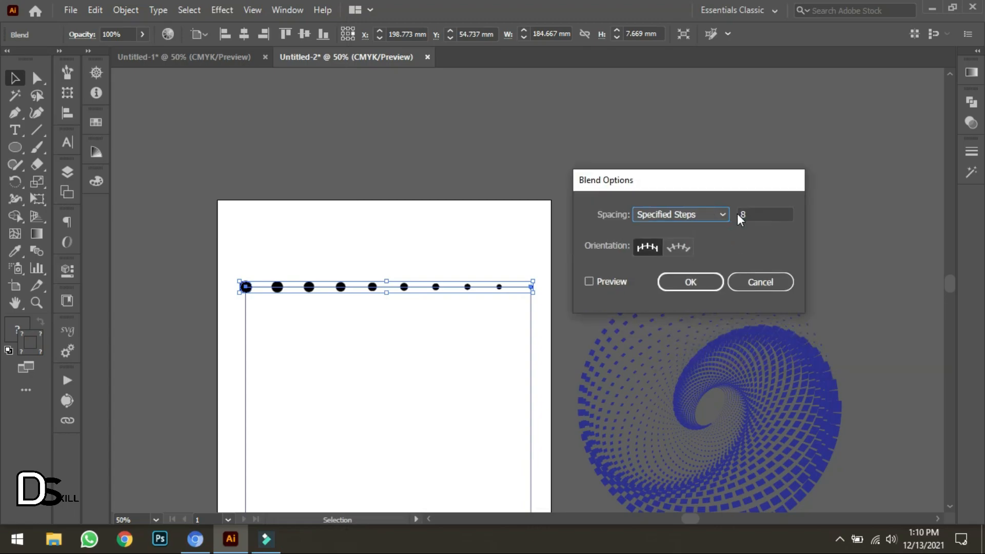
click(748, 214)
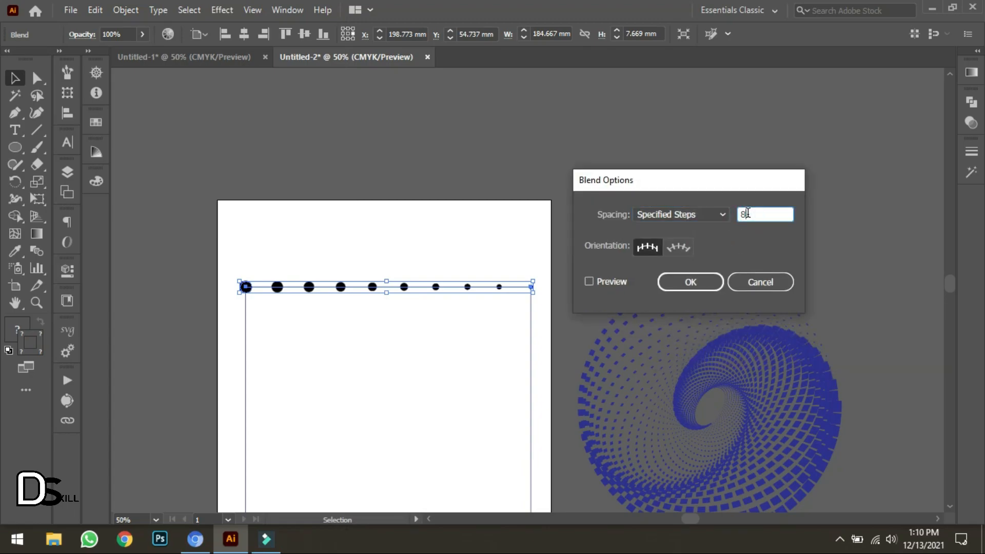
key(Up)
key(Up)
click(589, 281)
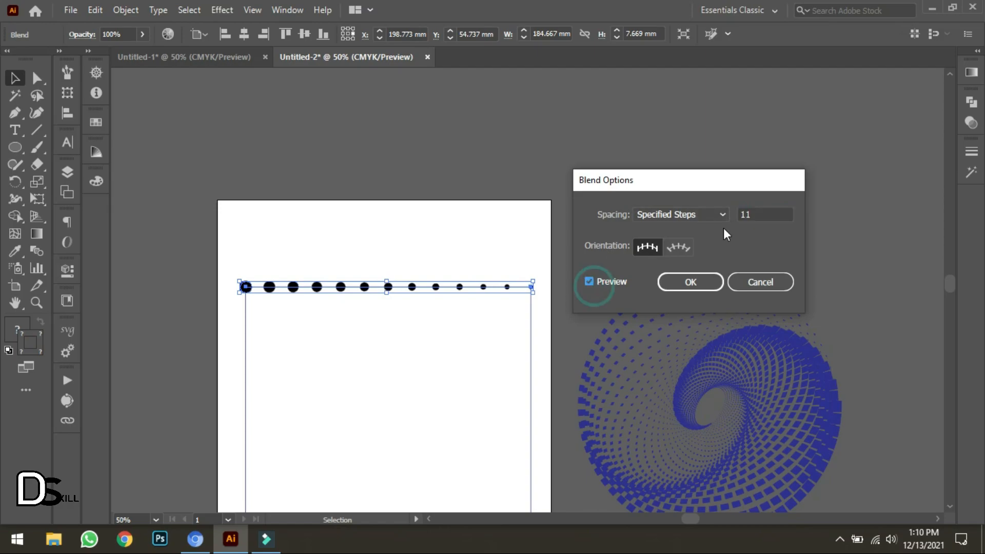
click(745, 214)
key(Up)
key(Up)
key(Up)
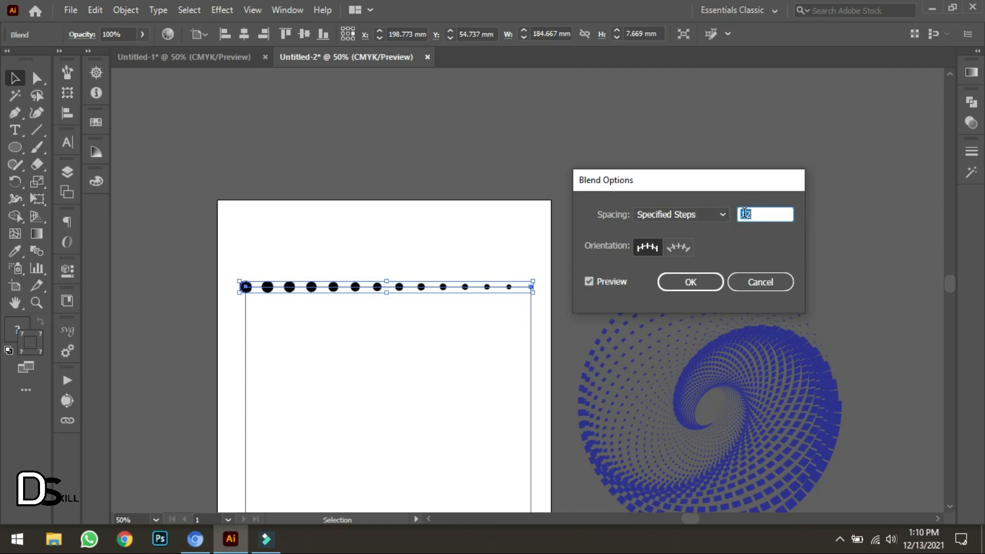
key(Up)
key(Up)
key(Up)
key(Up)
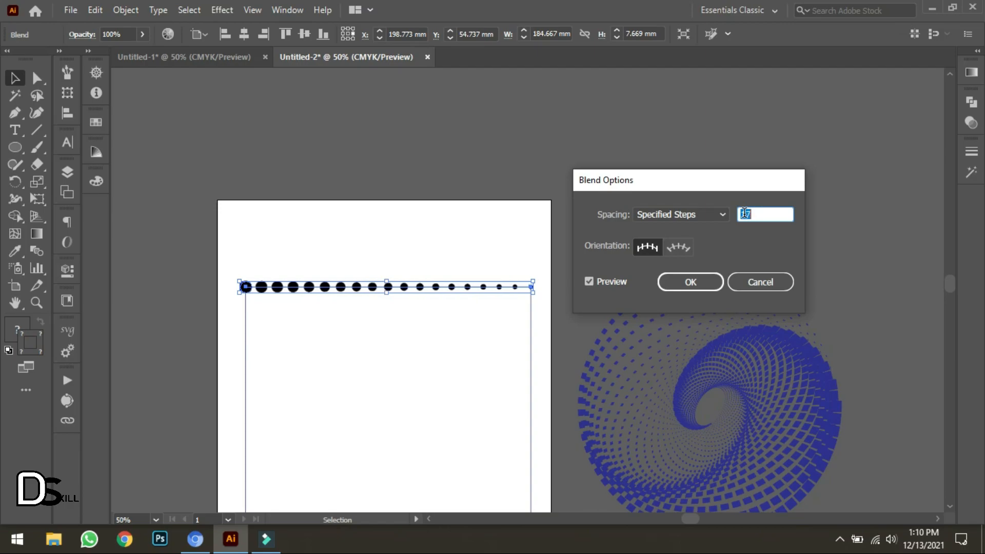
key(Up)
key(Up)
key(Down)
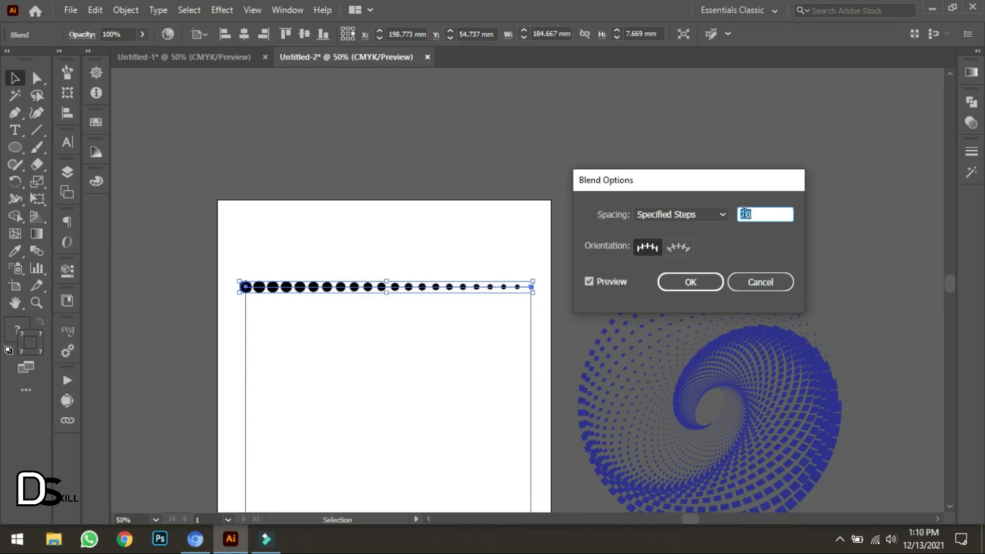
key(Down)
key(Down)
key(Down)
key(Down)
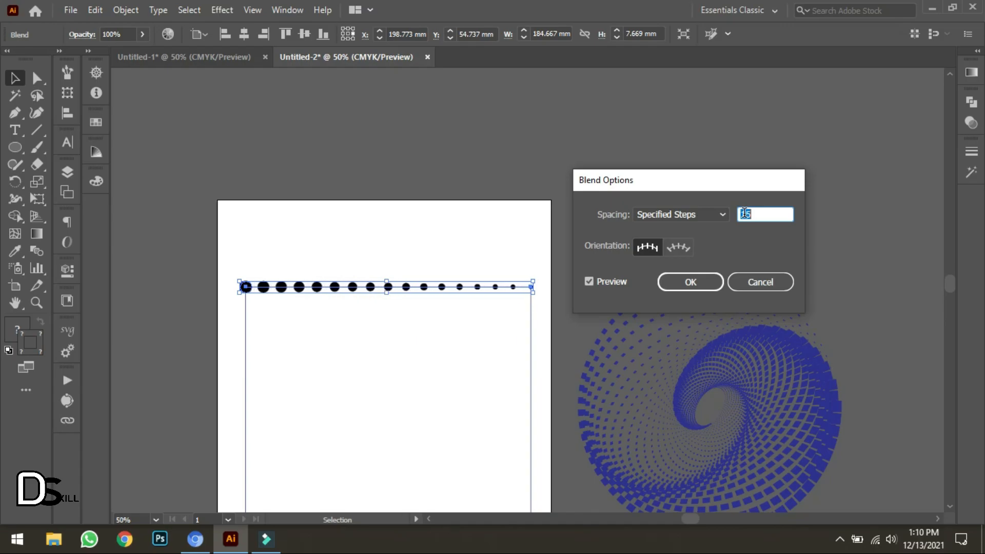
click(690, 282)
Place a copy of the blended dot row along the square's lower edge
scroll(513, 189, down, 3)
click(495, 167)
scroll(494, 167, down, 1)
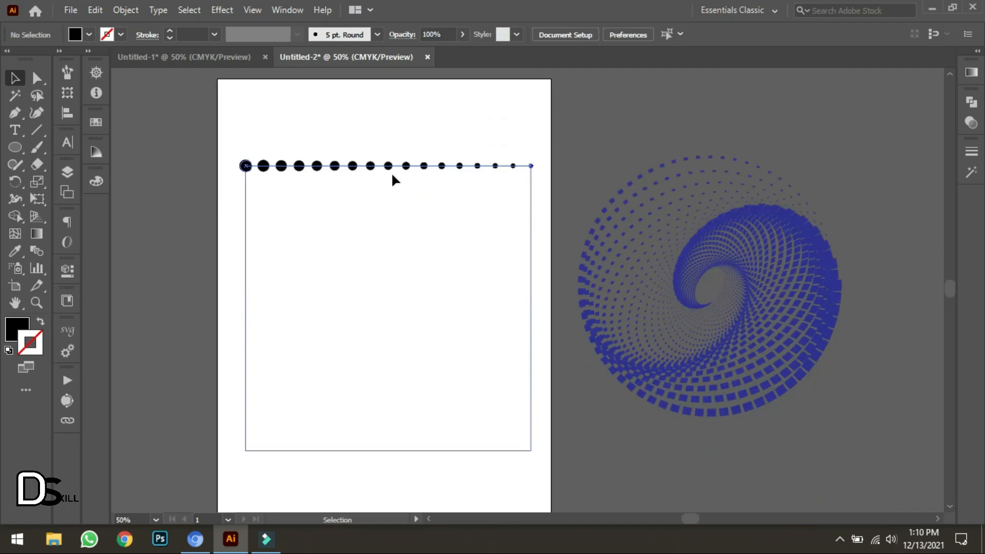
ctrl+alt+click(356, 163)
drag(358, 169, 369, 452)
Place vertical copies of the dot row along the square's left and right edges
click(354, 169)
drag(356, 169, 361, 281)
drag(449, 220, 528, 185)
click(409, 228)
click(251, 226)
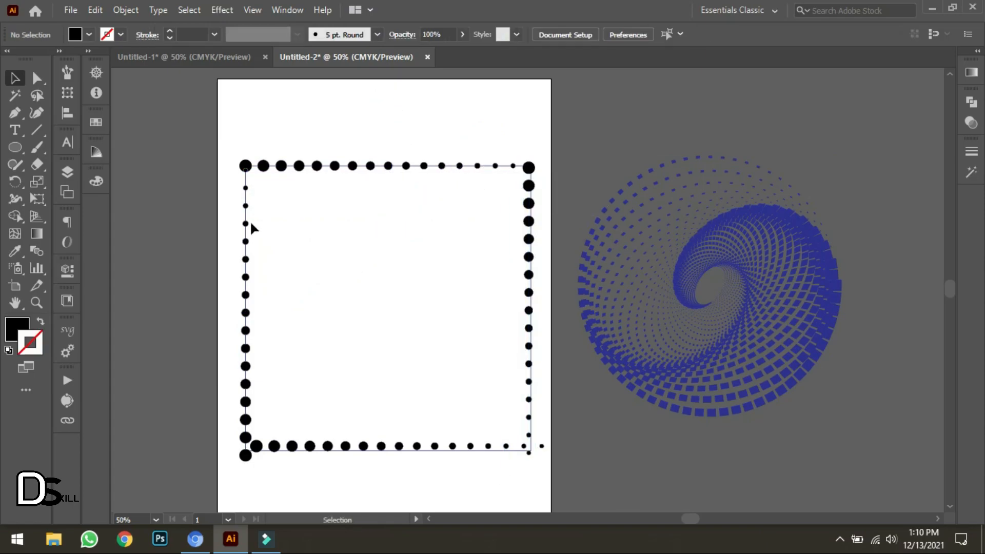
Reverse the blend spine of the dot column on the square's left edge
click(247, 222)
click(133, 5)
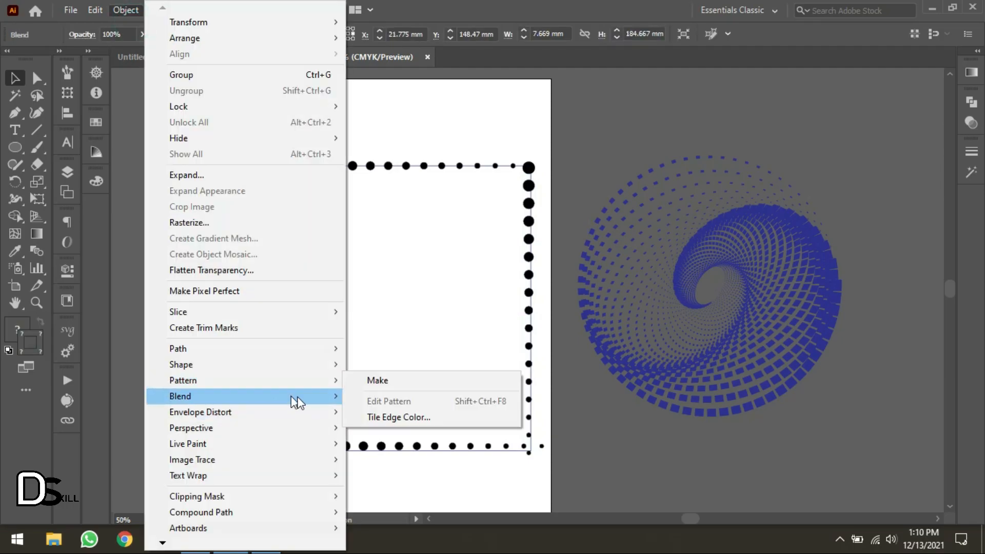
mouse_move(291, 396)
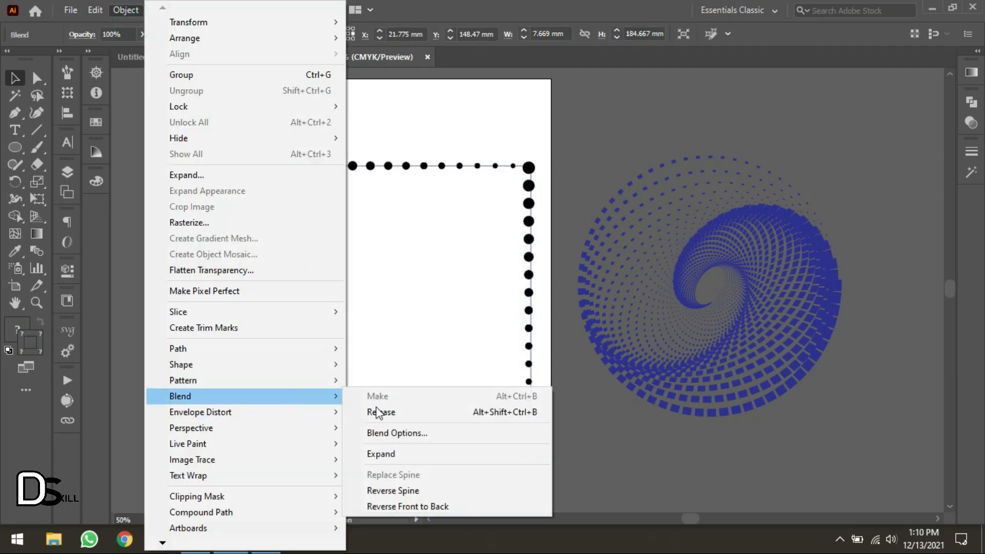
click(418, 493)
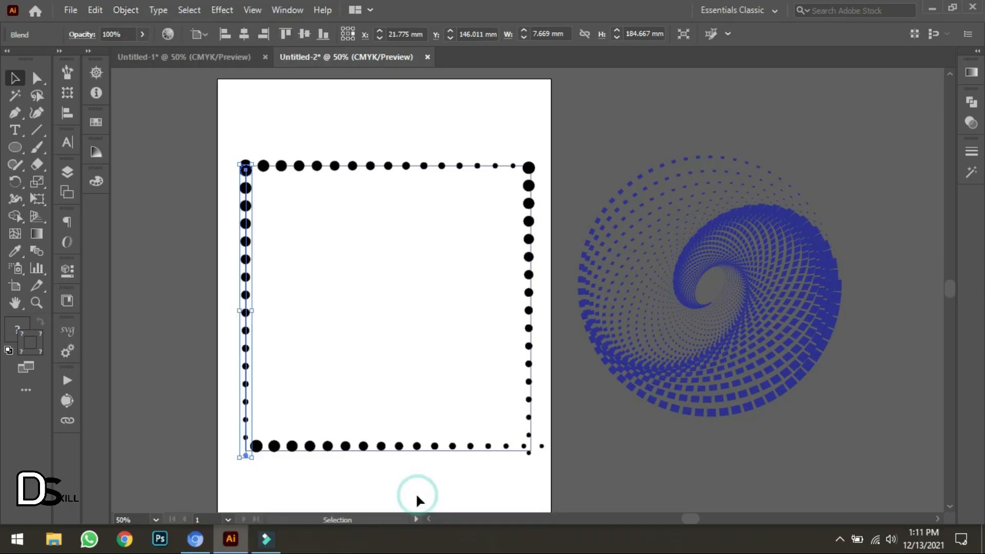
click(380, 472)
Reverse the blend spine of the dot row on the square's lower edge
click(309, 447)
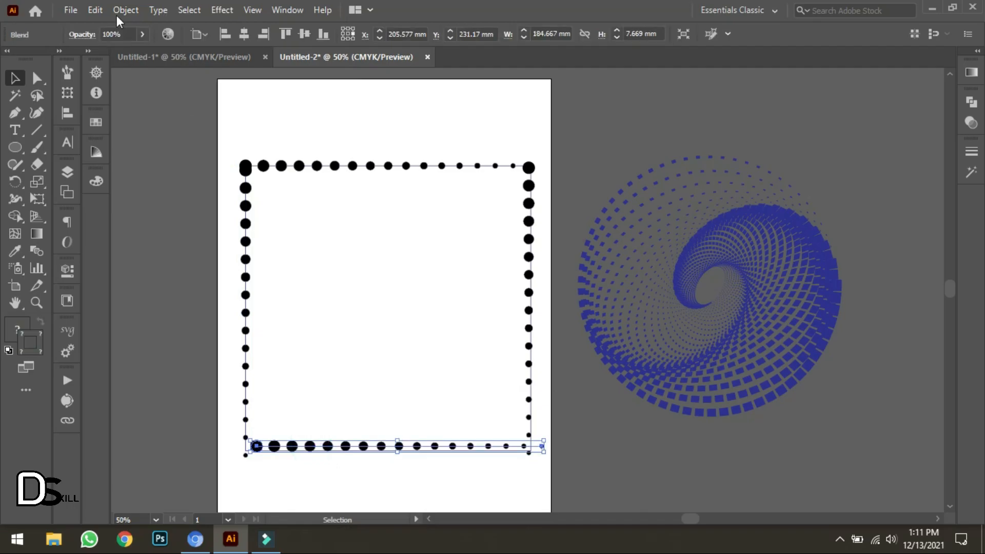
click(124, 10)
mouse_move(289, 396)
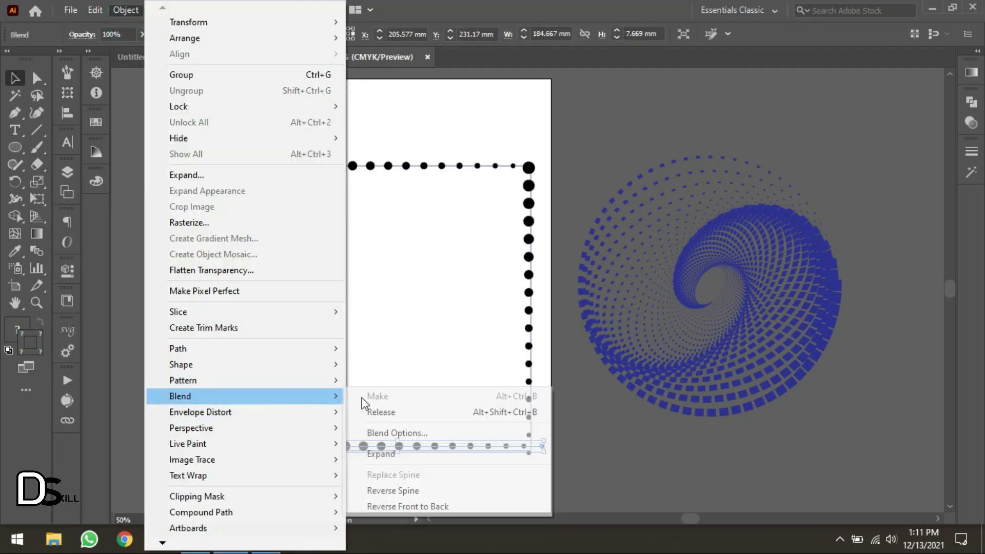
click(431, 491)
click(403, 482)
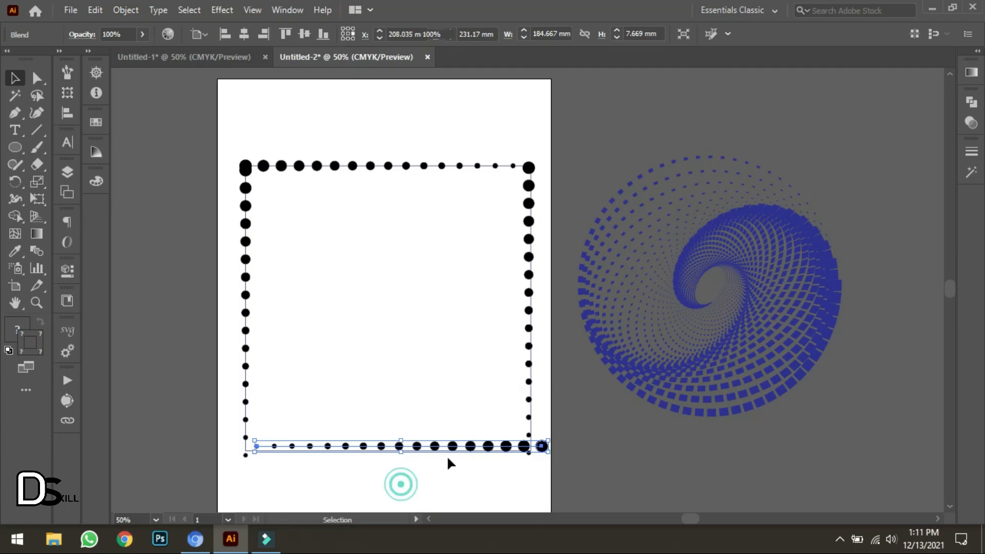
Move the lower dot row so its small end dot meets the end of the left dot column
drag(487, 450, 461, 465)
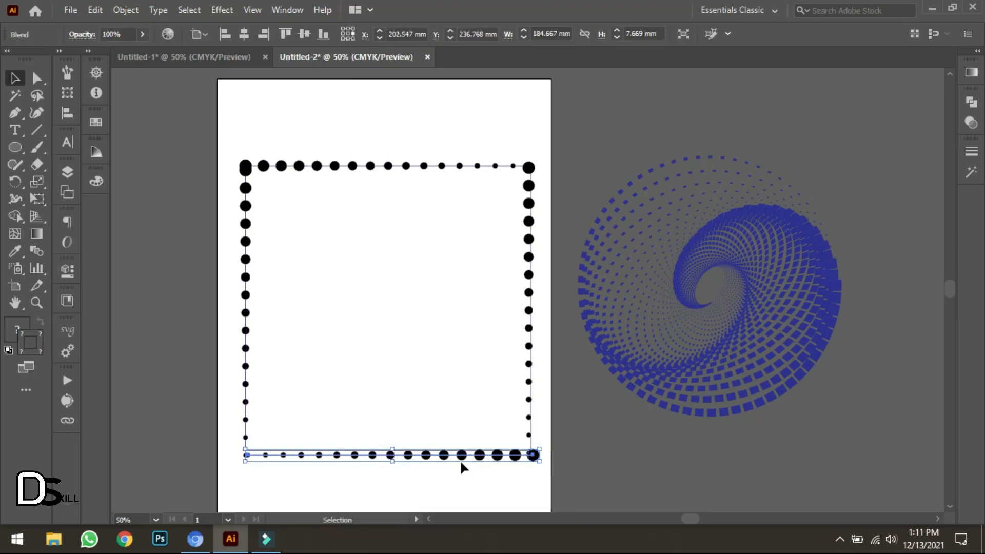
key(Left)
key(Left)
key(Left)
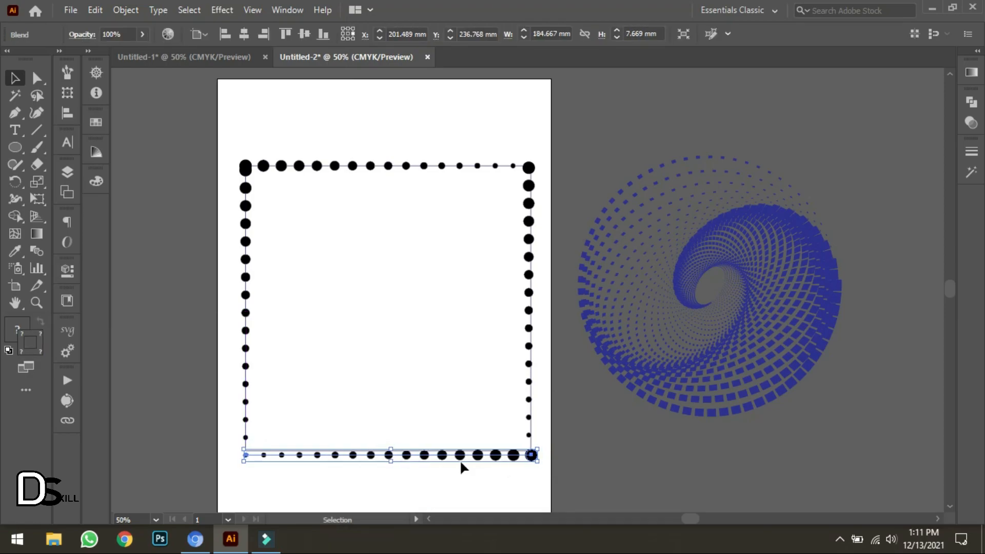
click(463, 470)
Reverse the blend spine of the dot column on the square's right edge
click(529, 329)
click(126, 10)
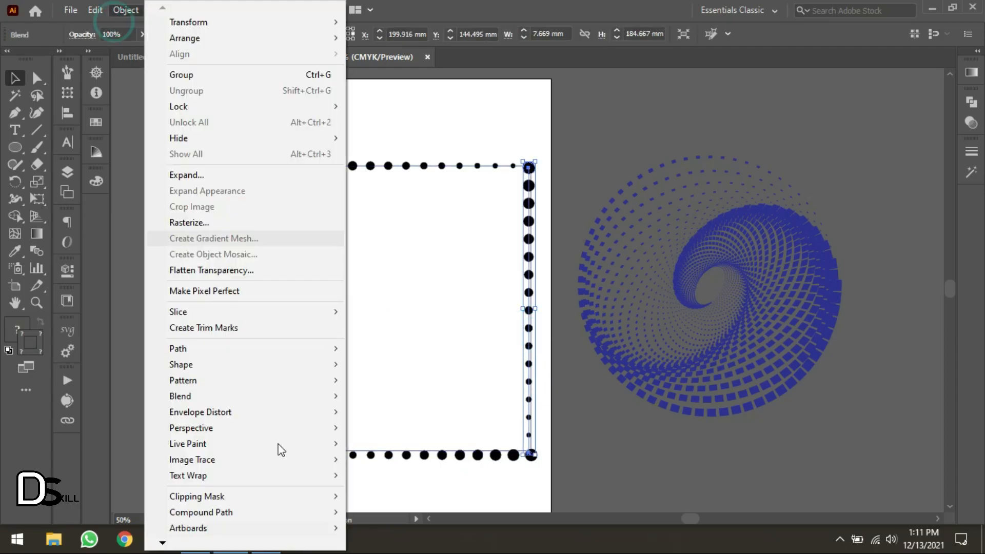
mouse_move(261, 395)
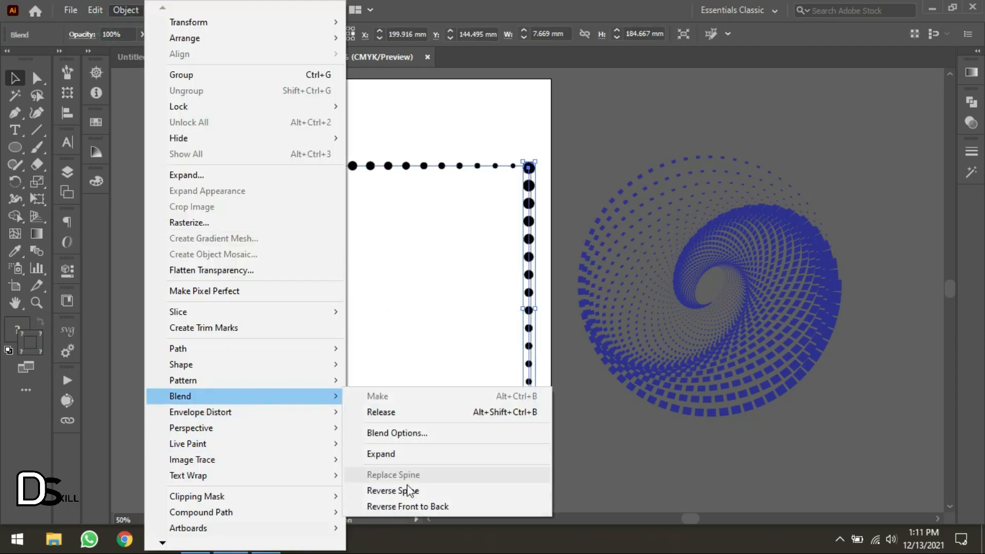
click(406, 488)
click(444, 484)
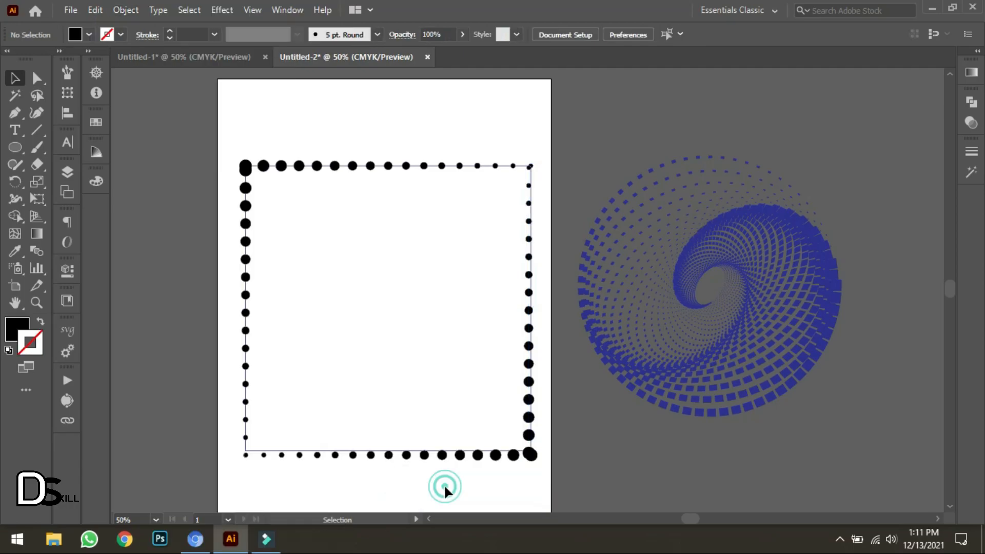
Nudge the right dot column right and down so its large end dot overlaps the lower row's large end dot
click(527, 455)
key(Right)
key(Right)
key(Right)
key(Right)
key(Down)
key(Down)
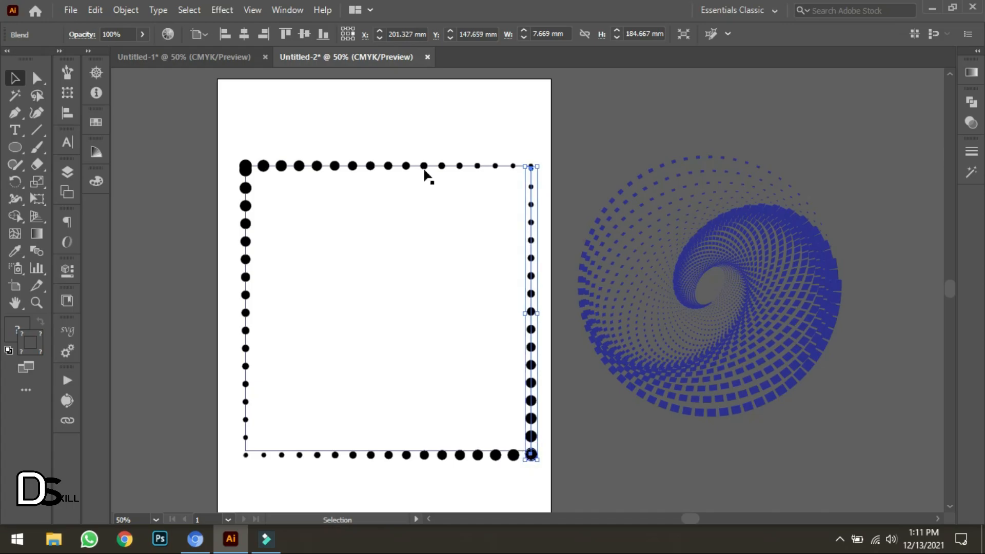
click(410, 129)
Reverse the blend spine of the dot row on the square's upper edge
click(423, 166)
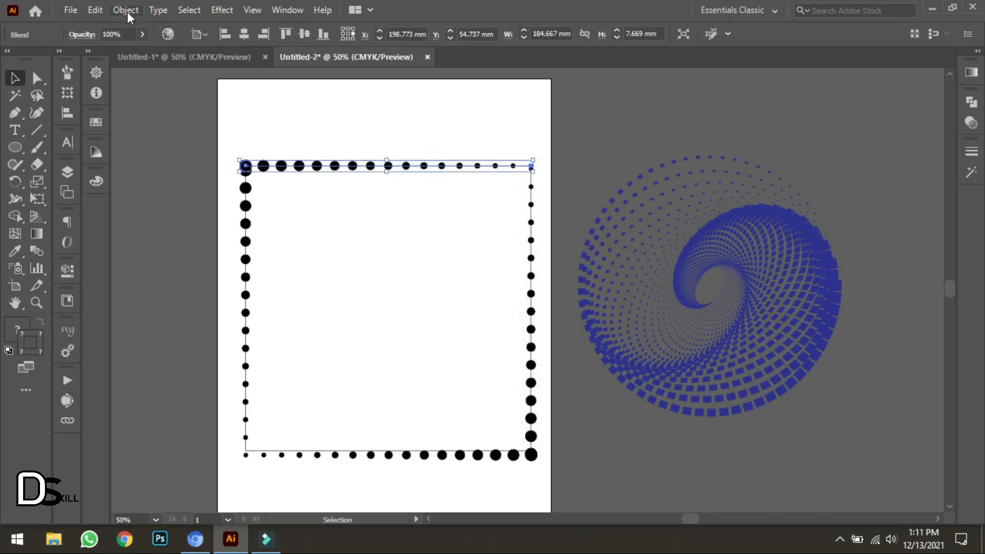
click(127, 10)
mouse_move(337, 396)
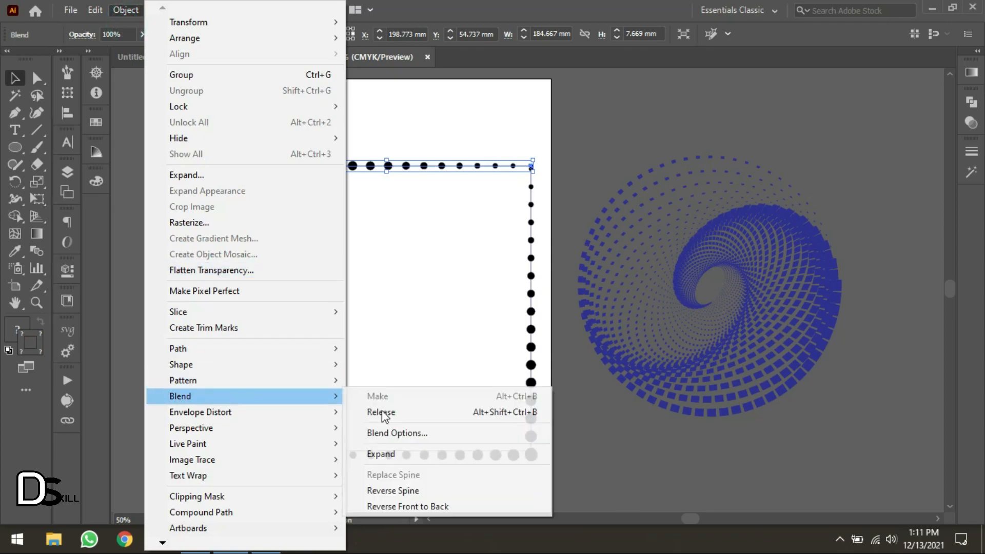
click(396, 490)
click(381, 110)
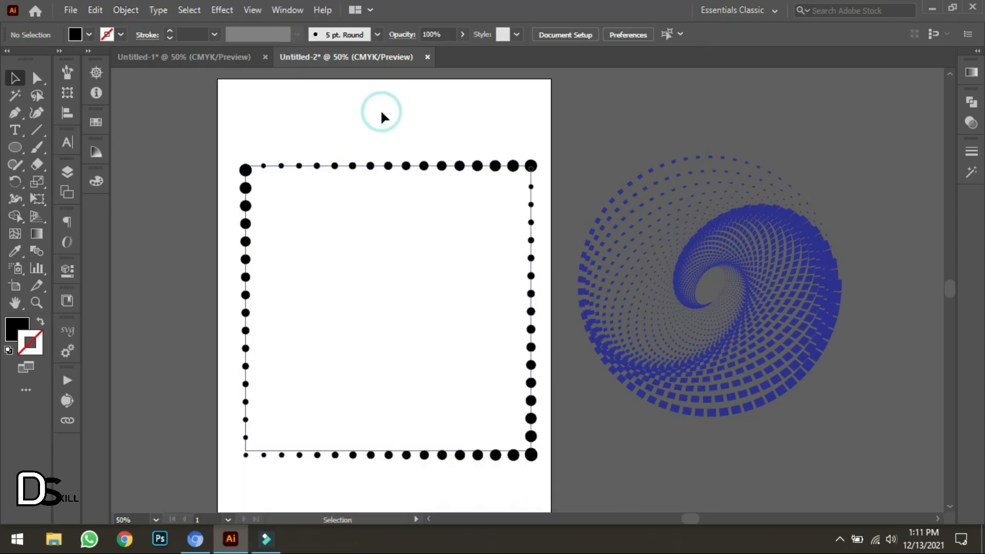
Nudge the upper dot row down so its large end dot lines up with the square's upper corner
click(422, 166)
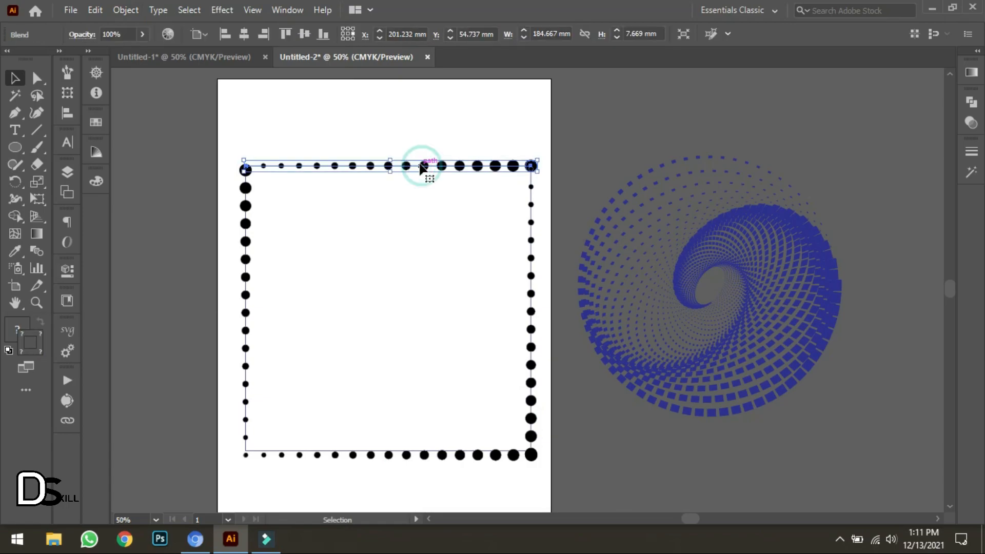
key(Down)
key(Down)
key(Down)
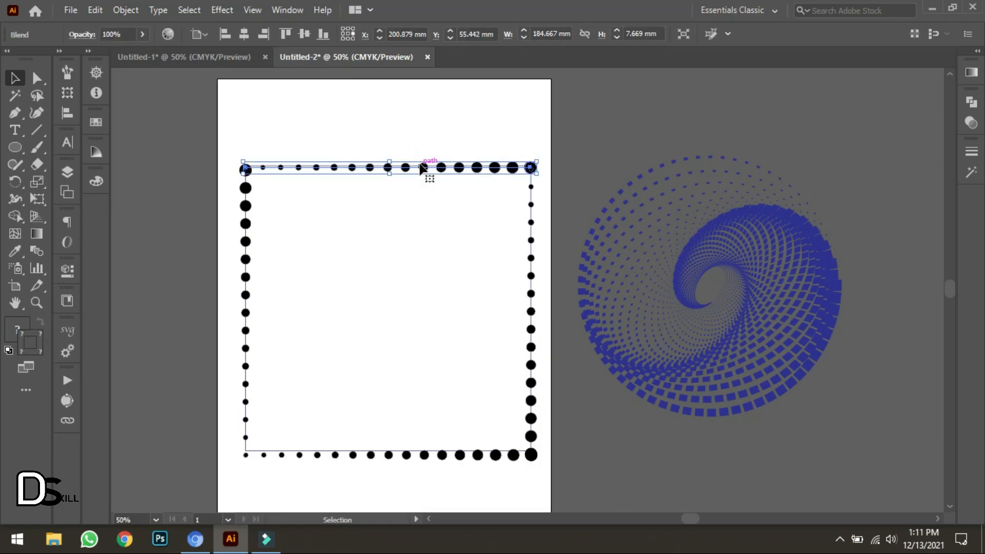
key(Down)
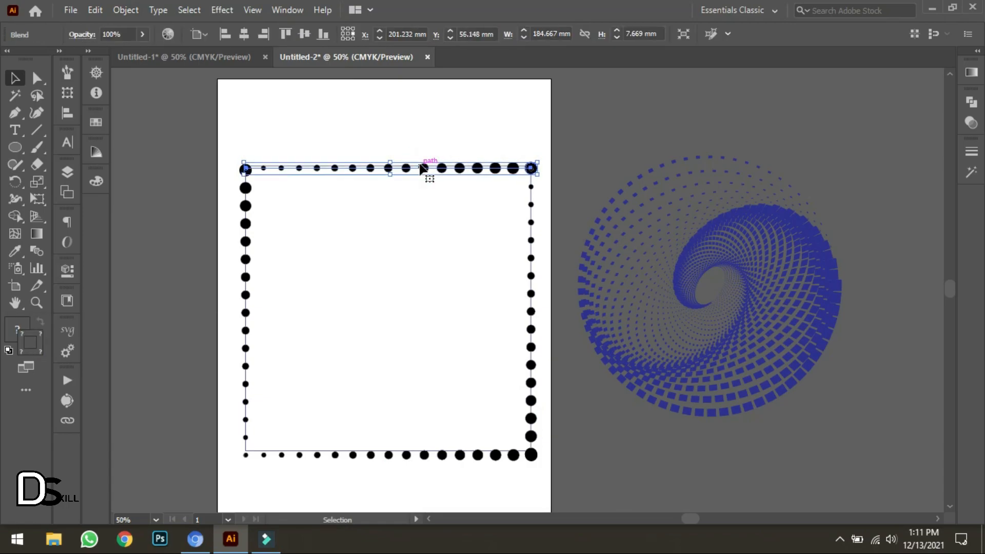
click(374, 132)
Group the square and its four blended dot rows into one object
drag(222, 134, 547, 485)
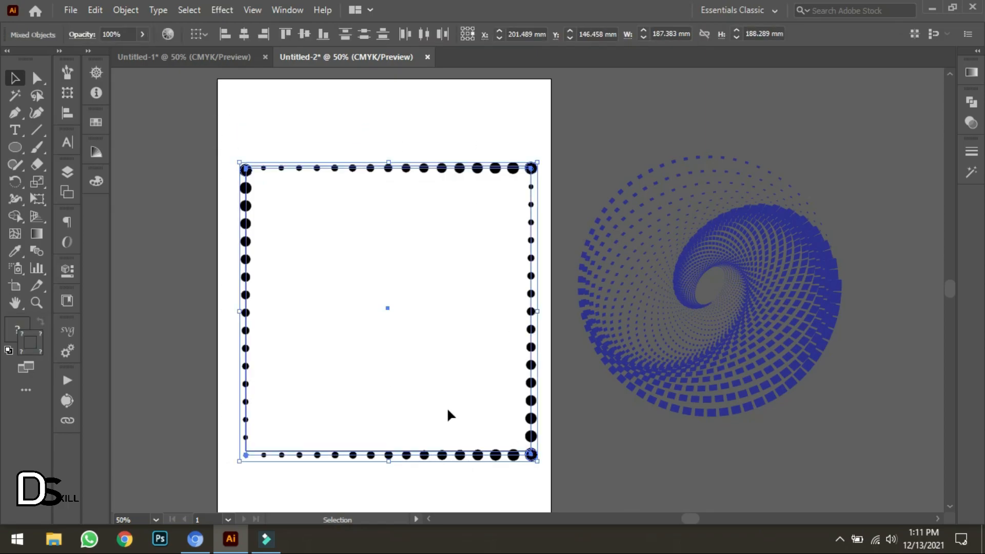
click(194, 9)
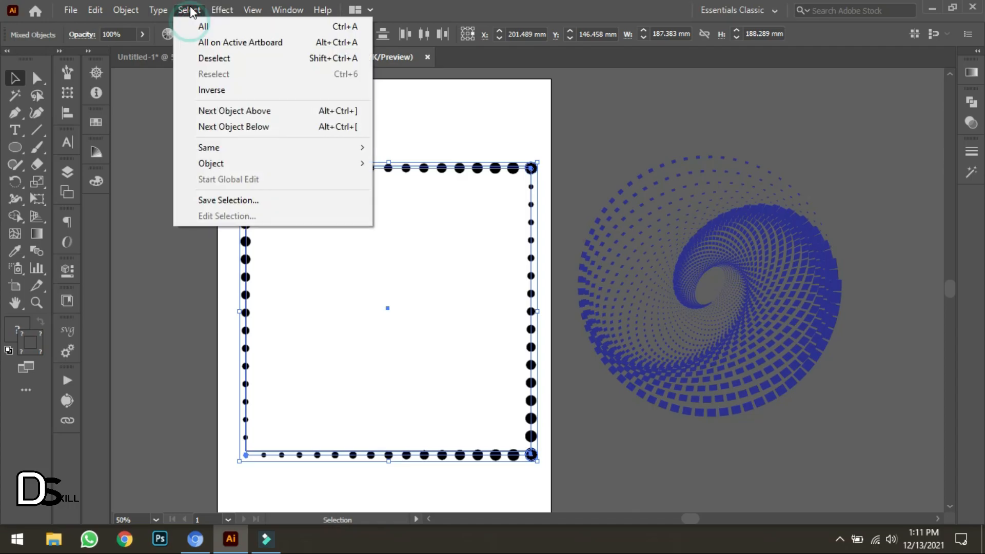
click(523, 117)
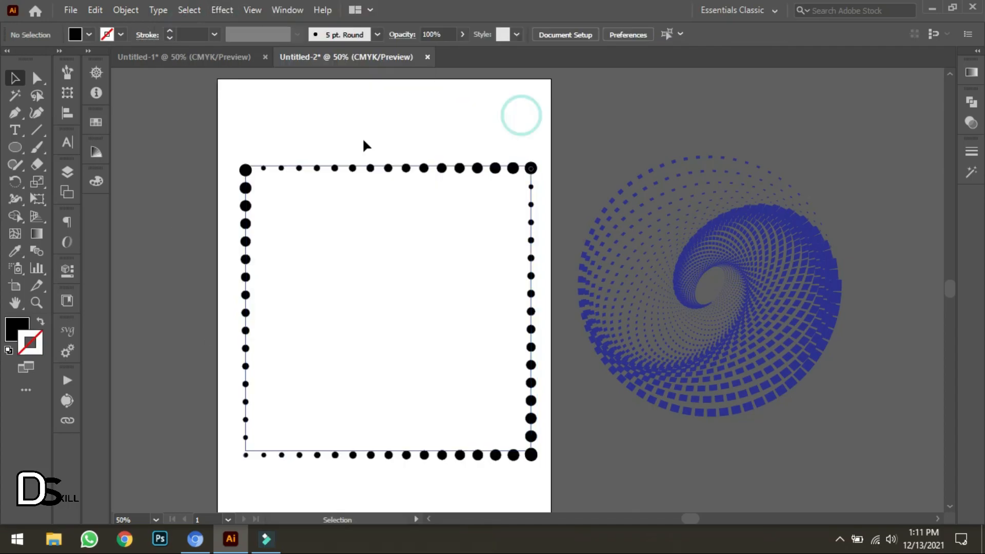
drag(234, 126, 541, 473)
right_click(359, 171)
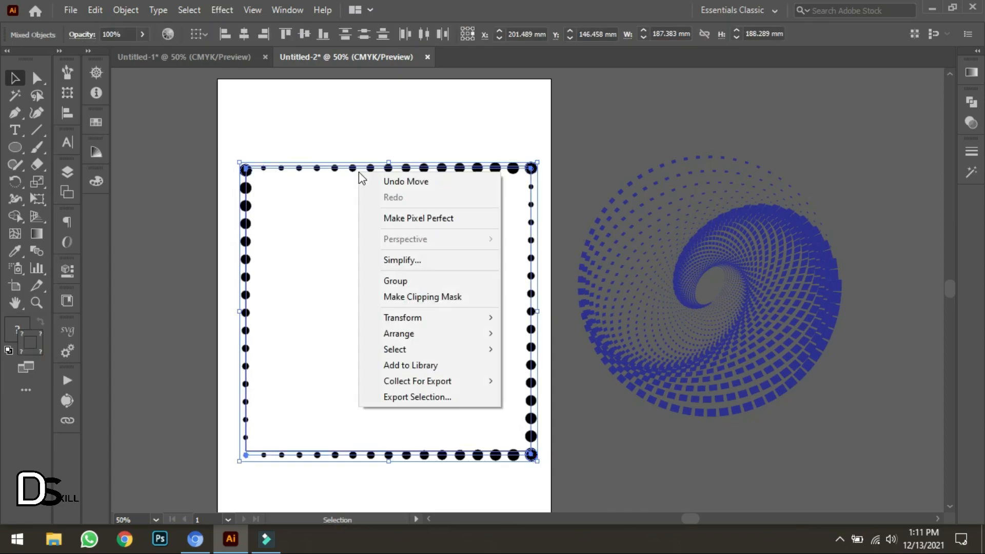
click(394, 281)
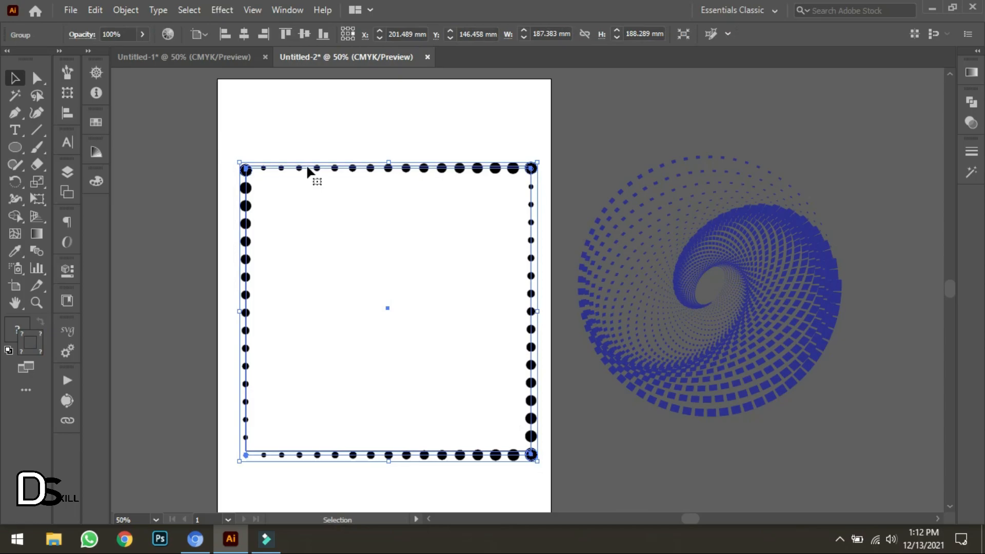
click(295, 139)
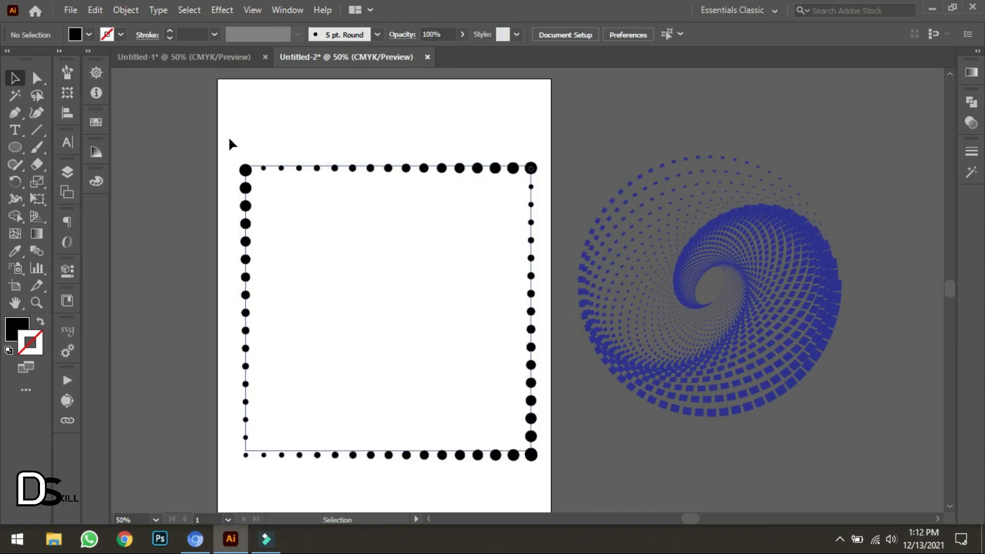
Rotate the grouped dot frame counterclockwise into a diamond standing on its small-dot corner, centred across the artboard
drag(228, 138, 538, 466)
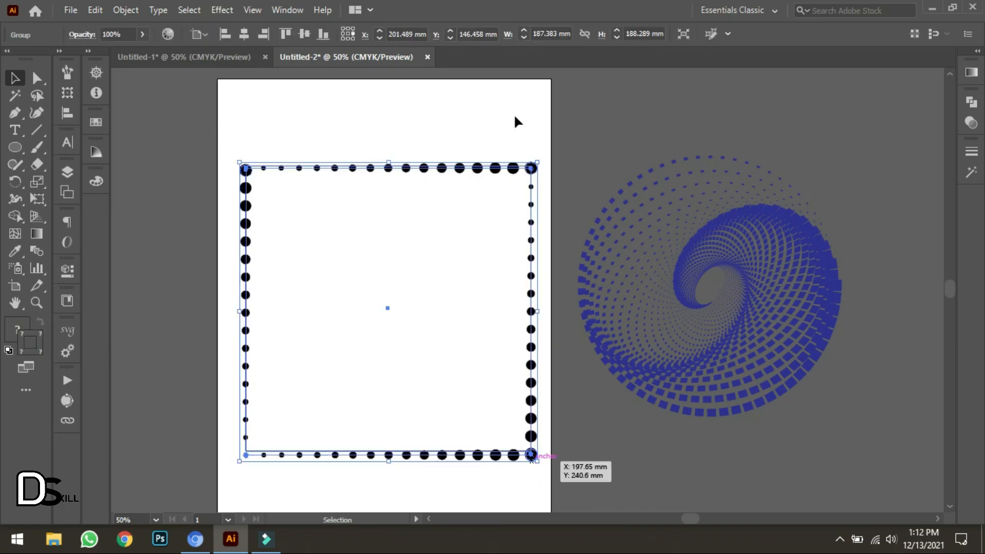
drag(539, 155, 447, 99)
drag(181, 103, 277, 181)
drag(384, 257, 335, 209)
click(294, 145)
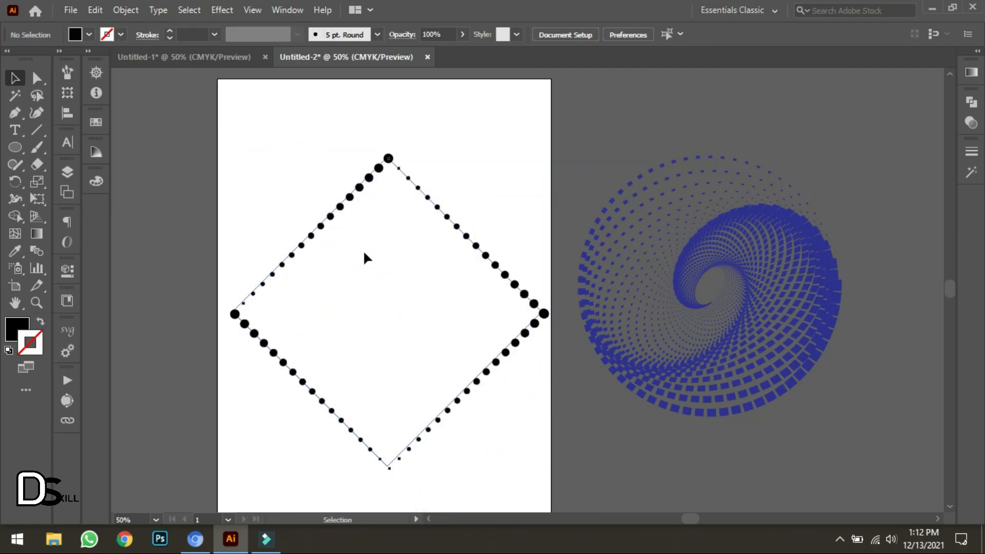
Start a Transform effect on the diamond group with preview on and a horizontal scale of 98%
drag(306, 128, 391, 252)
click(221, 6)
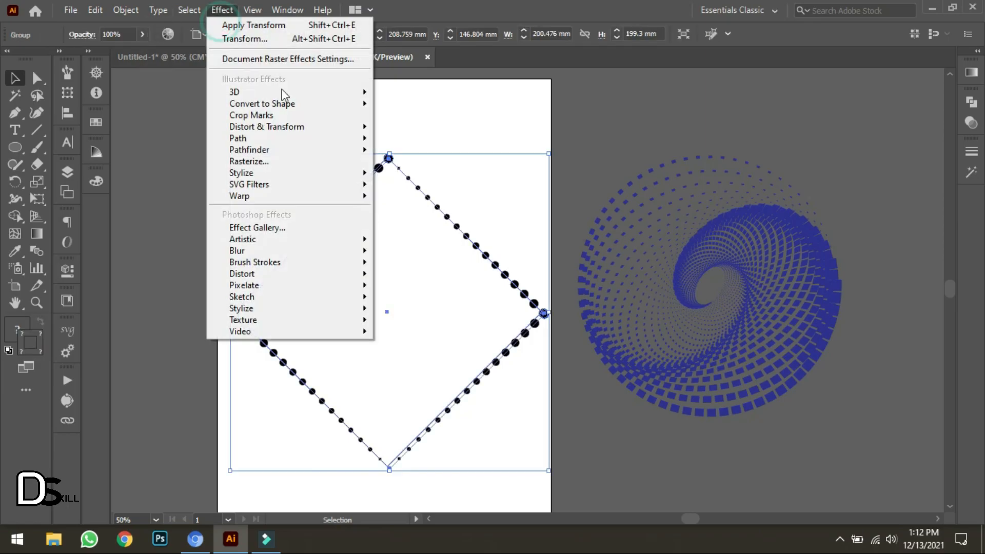
mouse_move(336, 132)
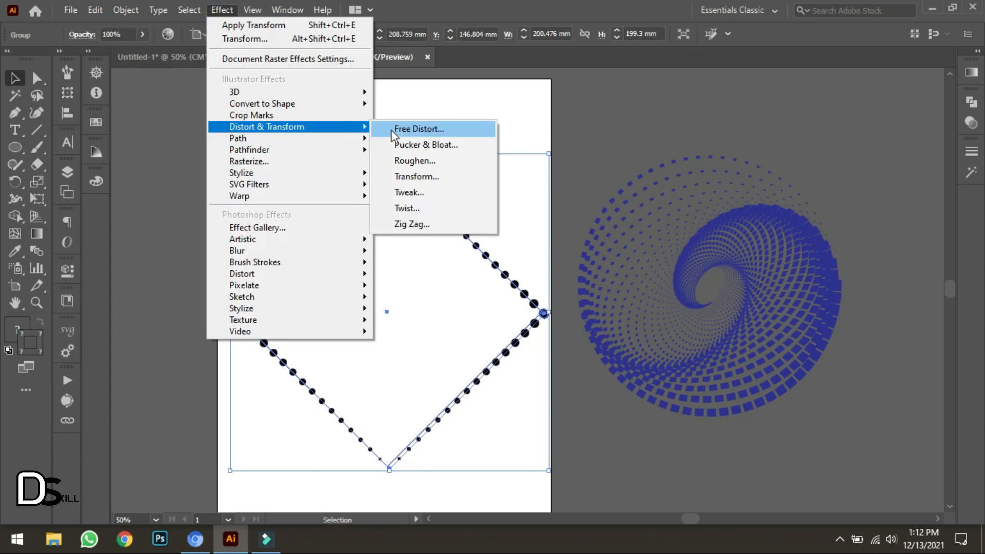
click(437, 176)
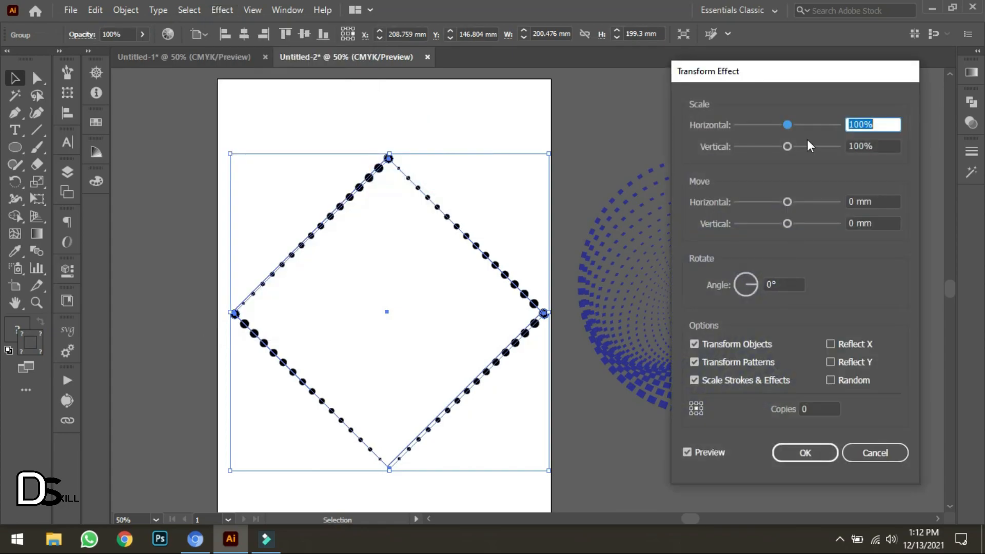
drag(790, 126, 794, 124)
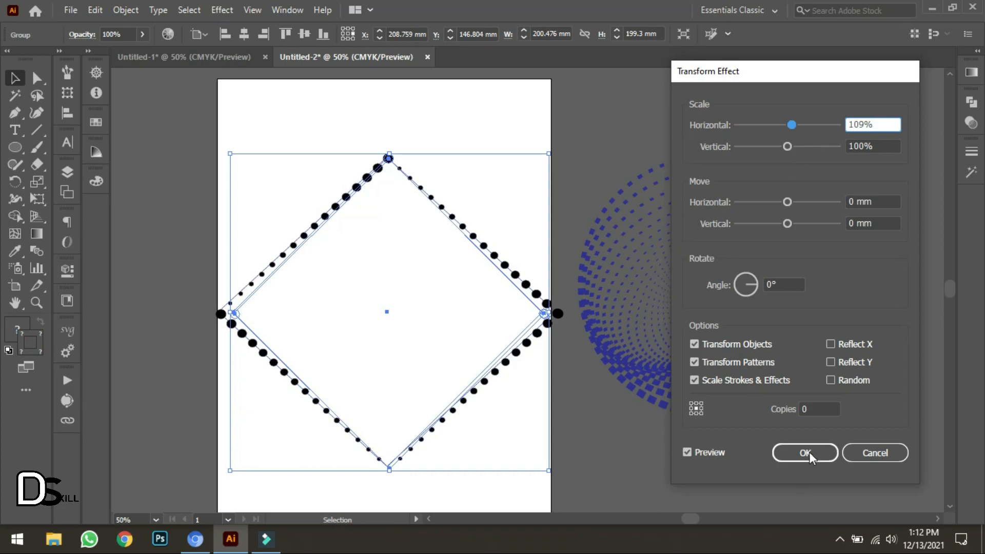
click(789, 127)
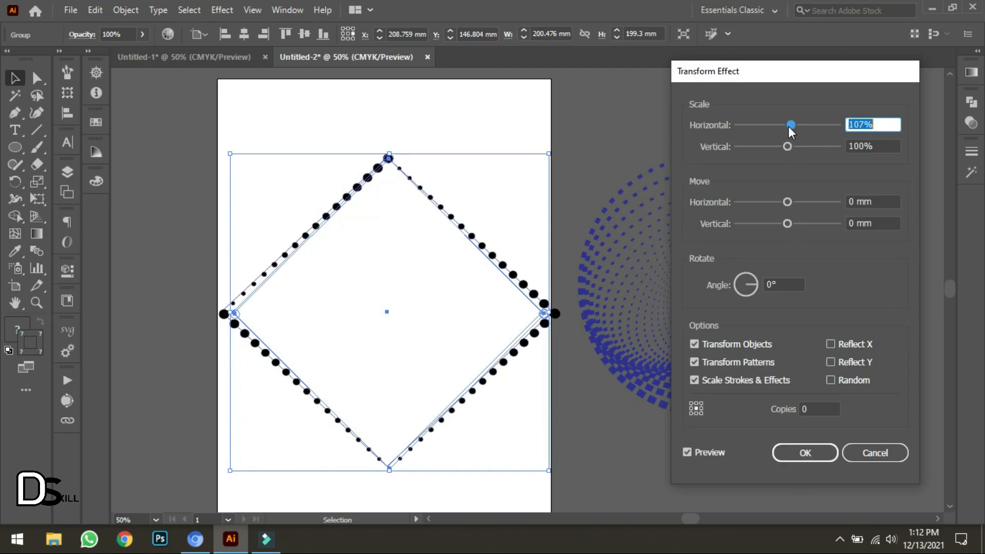
key(Down)
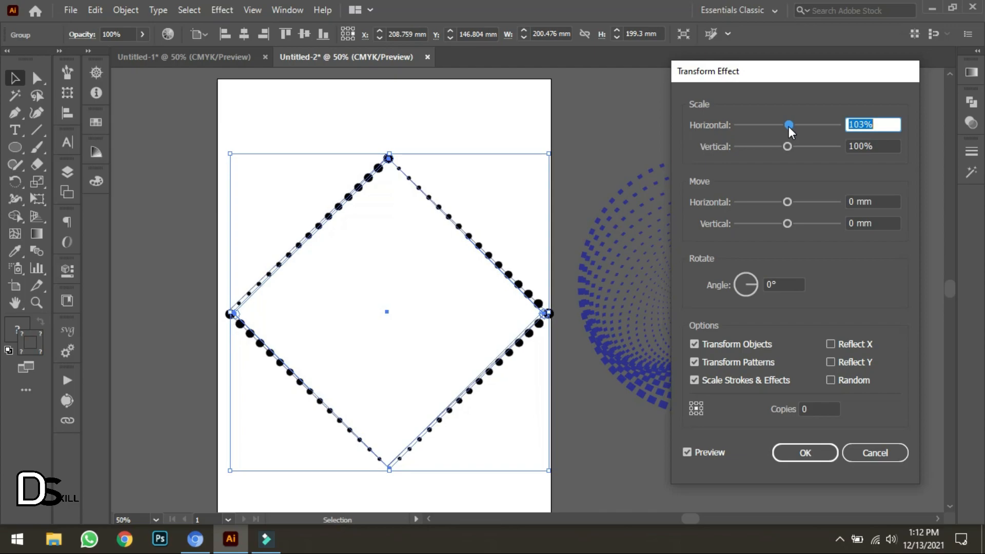
key(Down)
key(Down)
key(Down)
key(Down)
key(Down)
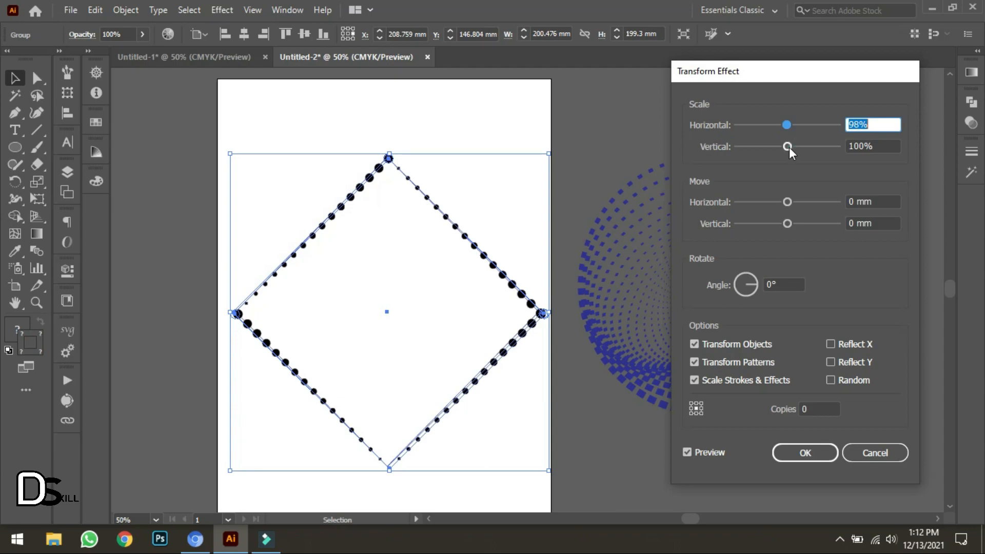
Set the Transform effect's vertical scale to 97% and its number of copies to 30
click(788, 147)
key(Down)
key(Down)
key(Down)
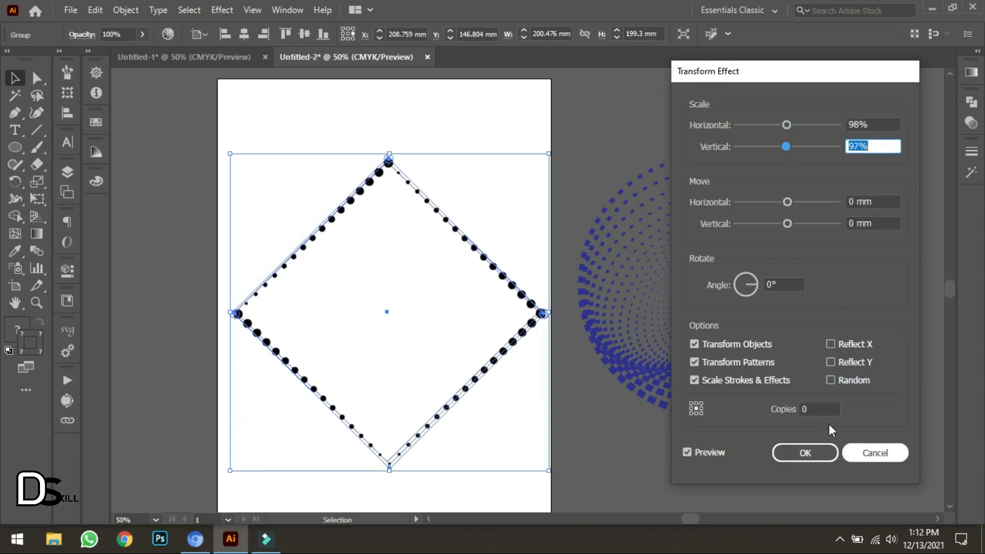
click(817, 409)
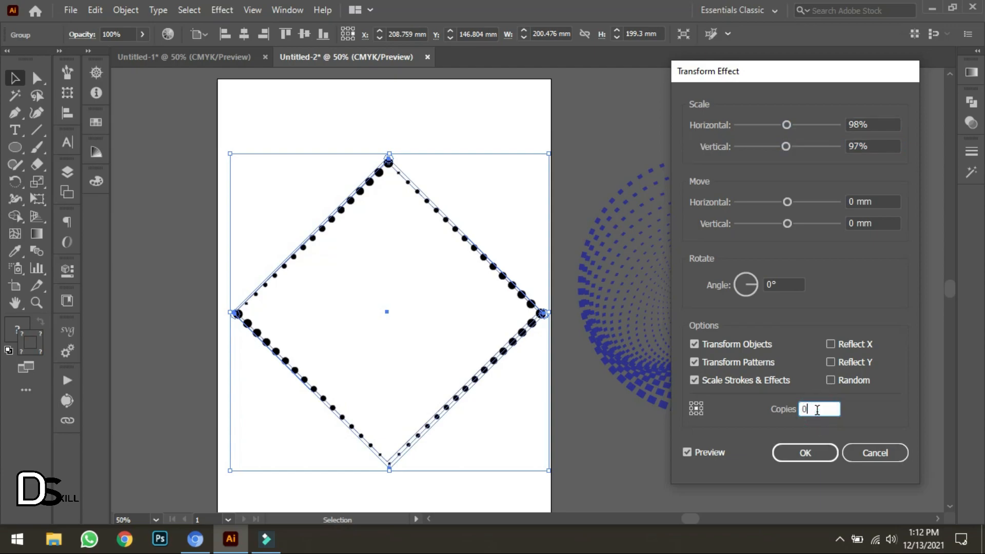
key(BackSpace)
text(30)
Try different vertical scales on the diamond copies and settle on 89%
click(786, 147)
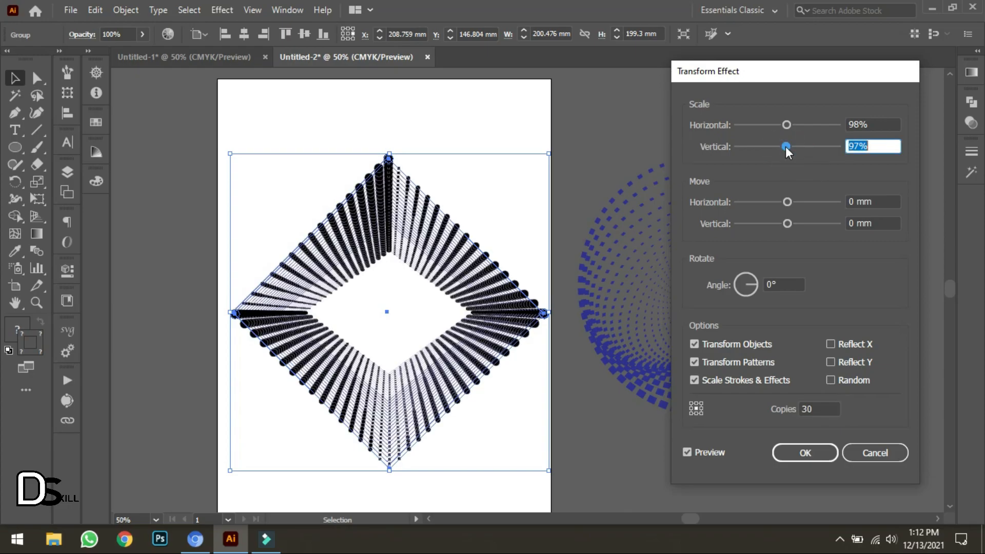
key(Up)
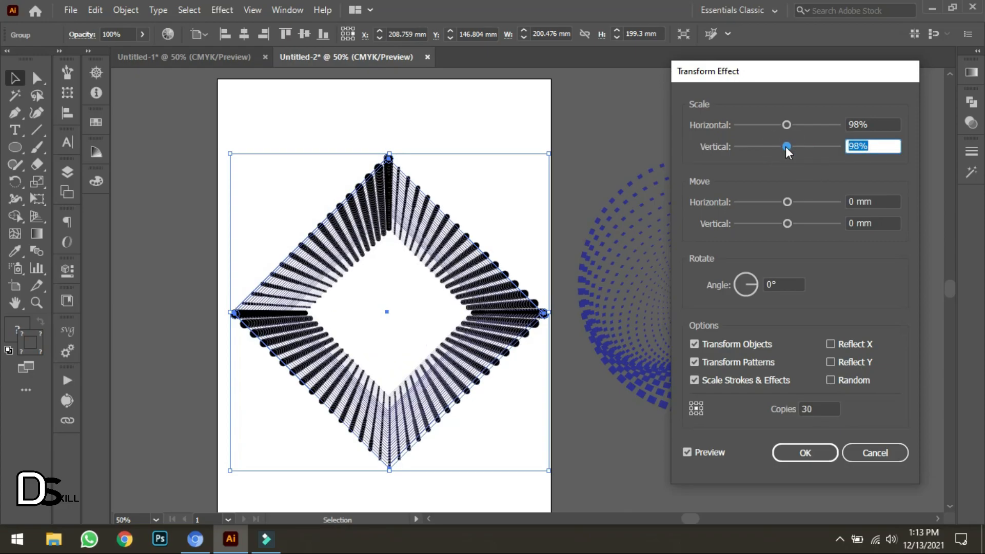
key(Down)
key(Down)
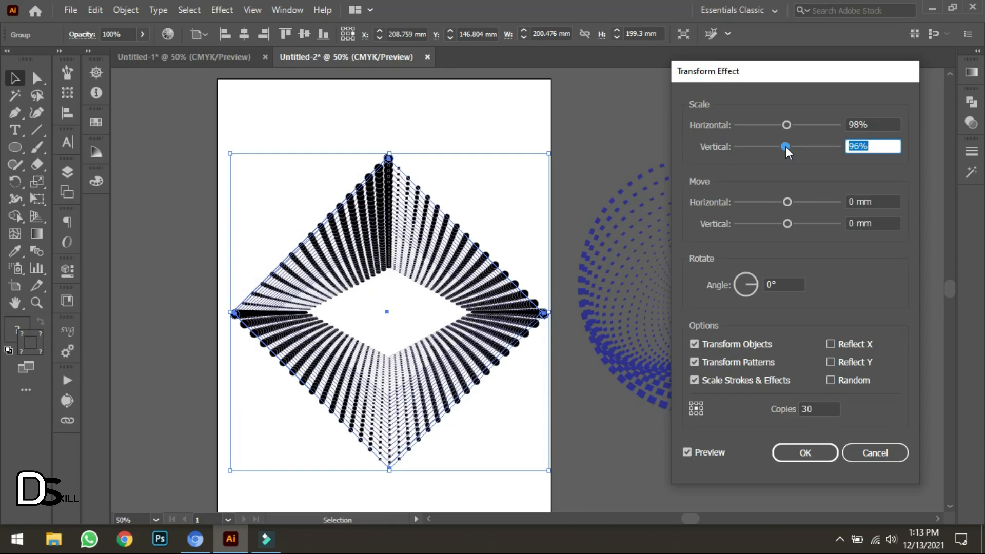
key(Down)
key(Down)
key(Down)
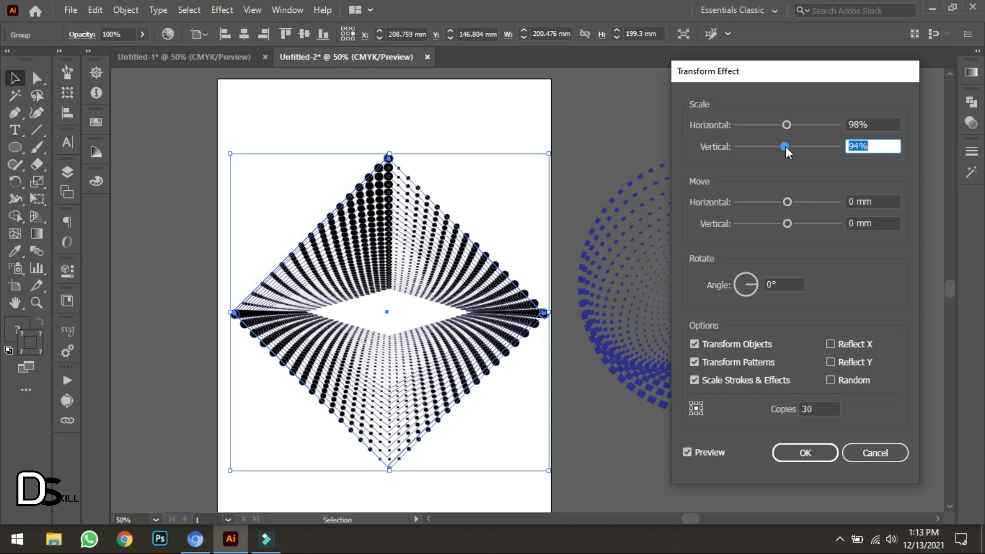
key(Down)
key(Down)
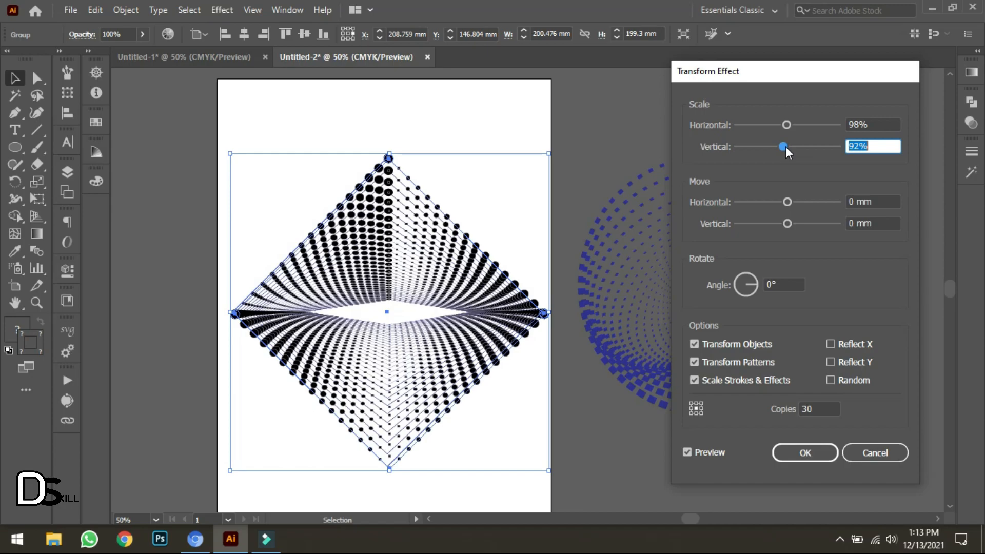
key(Down)
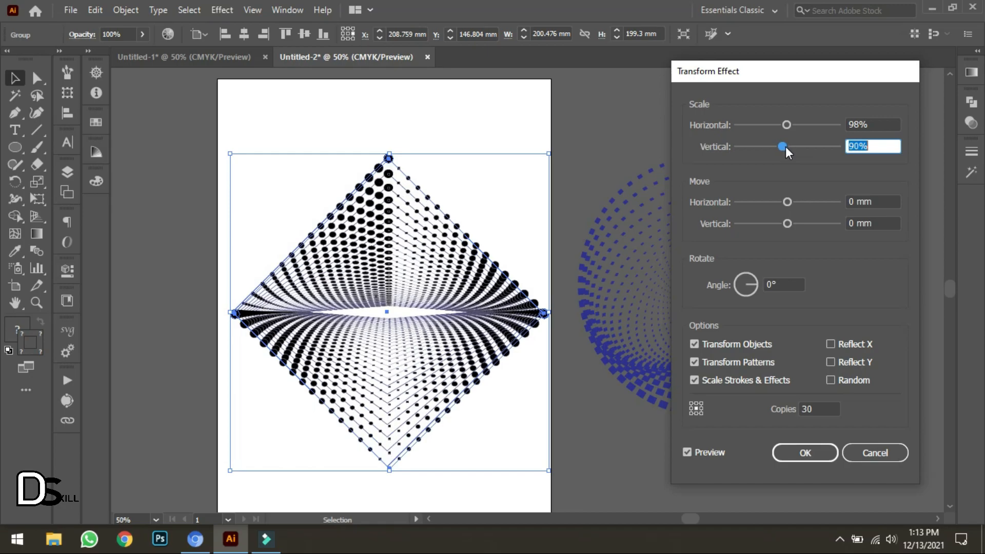
key(Down)
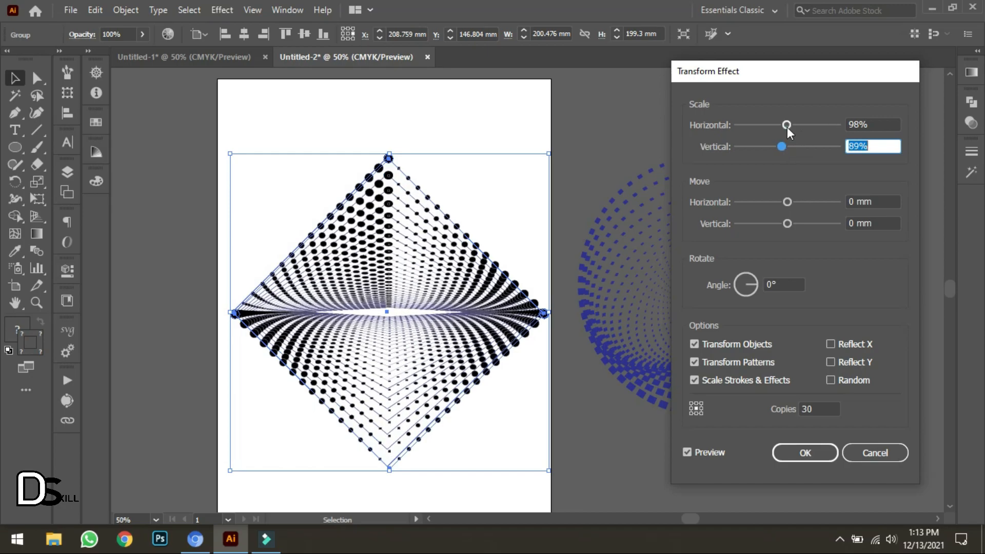
Reduce the horizontal scale of the diamond copies to 92%
click(787, 125)
key(Down)
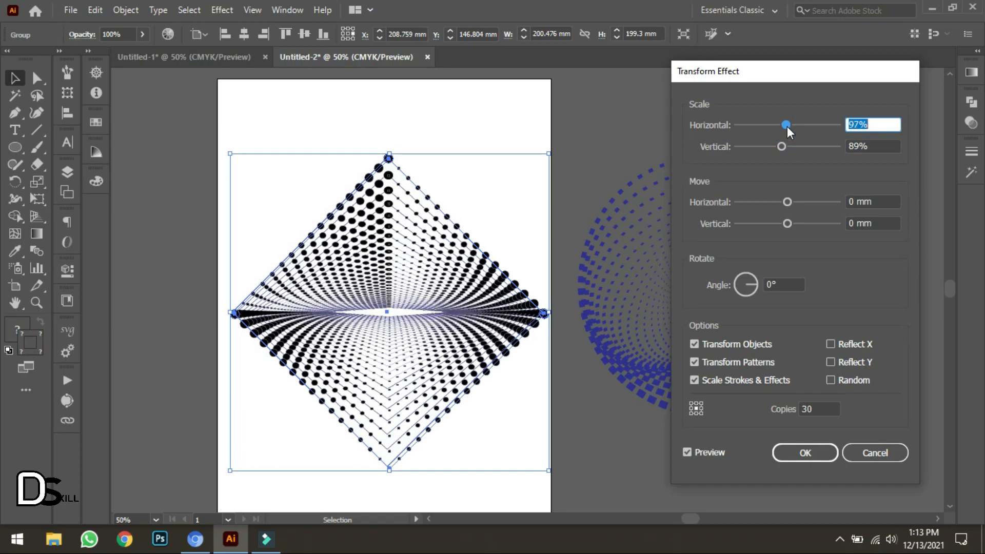
key(Down)
key(Down)
key(Down)
key(Down)
key(Down)
key(Down)
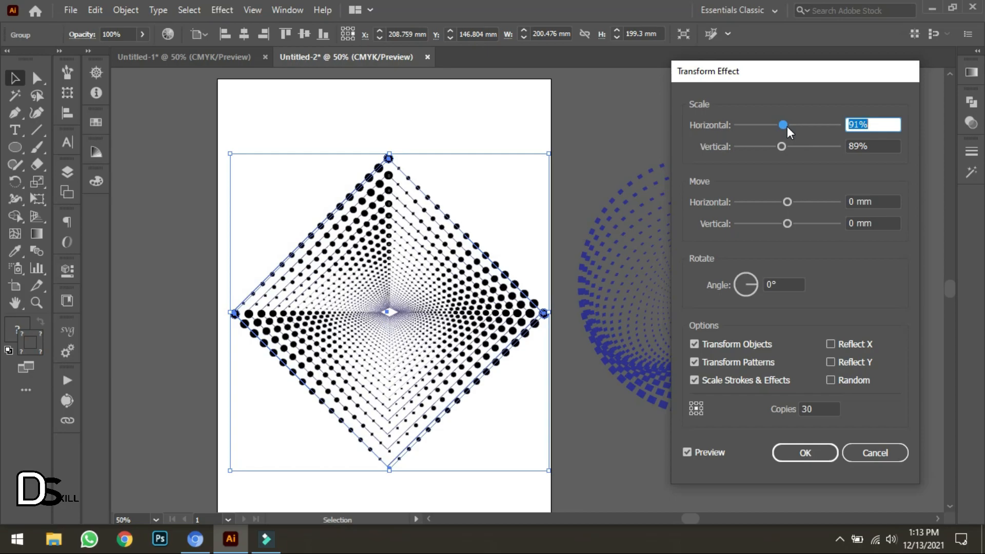
key(Up)
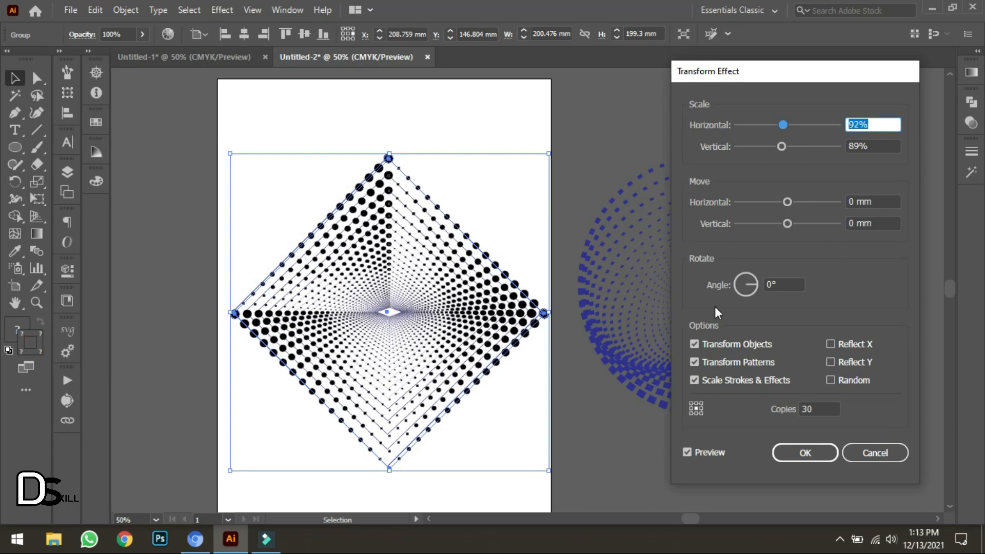
Set the Transform effect's rotation angle to -8° and apply the effect to the diamond group
click(765, 285)
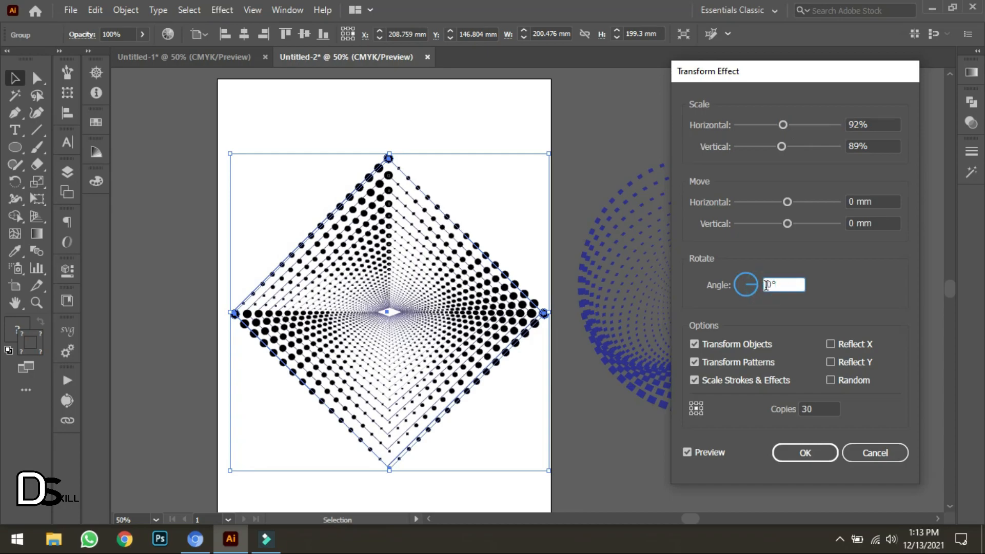
key(Up)
key(Up)
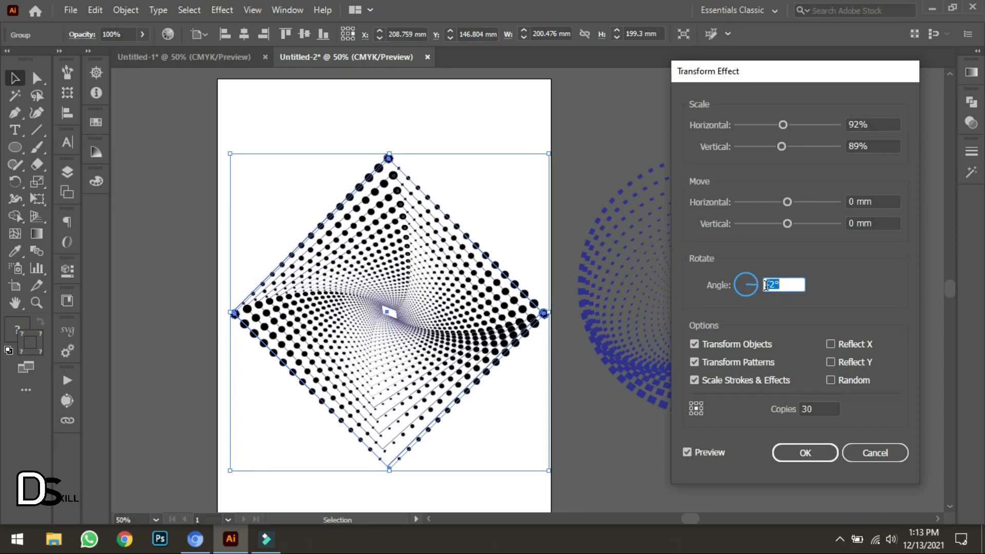
key(Up)
key(Up)
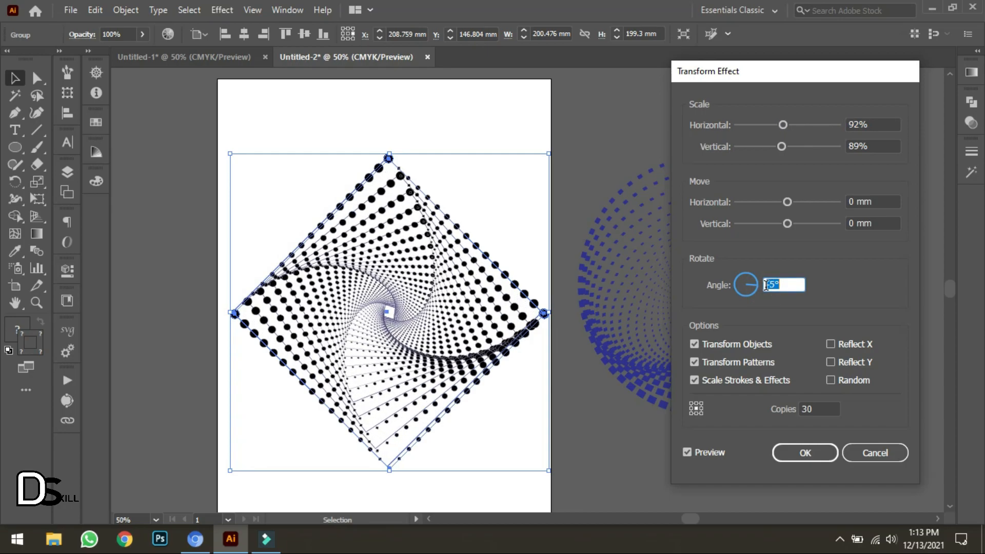
key(Up)
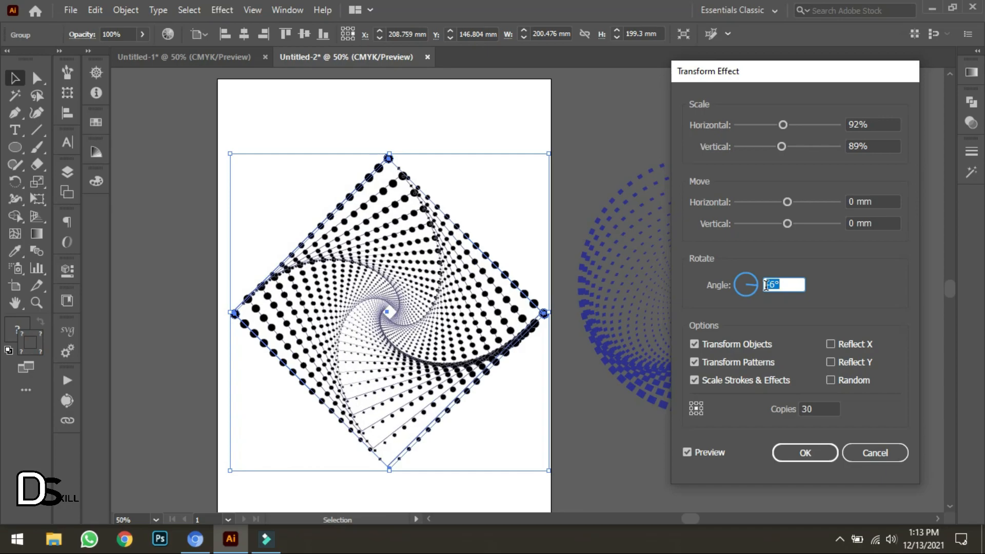
key(Up)
key(Up)
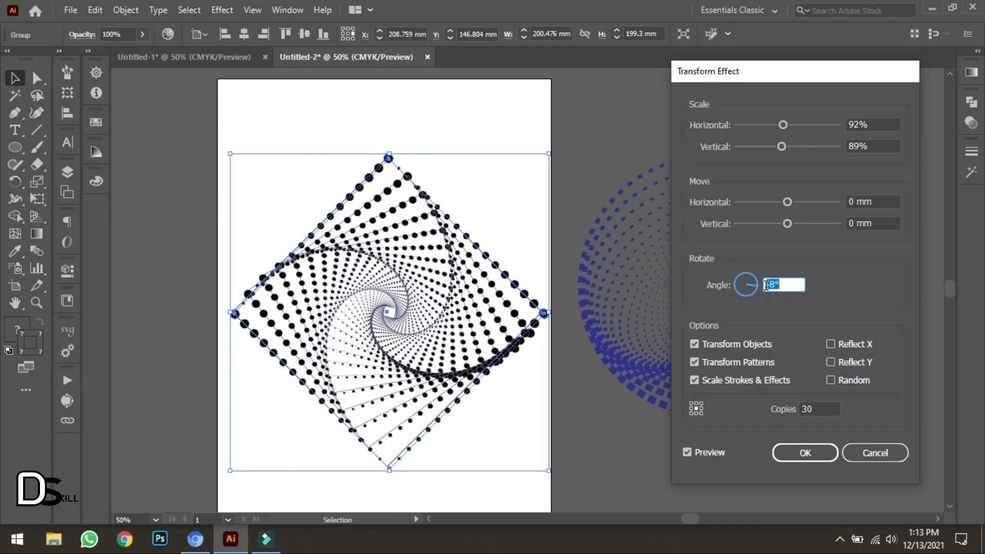
click(795, 452)
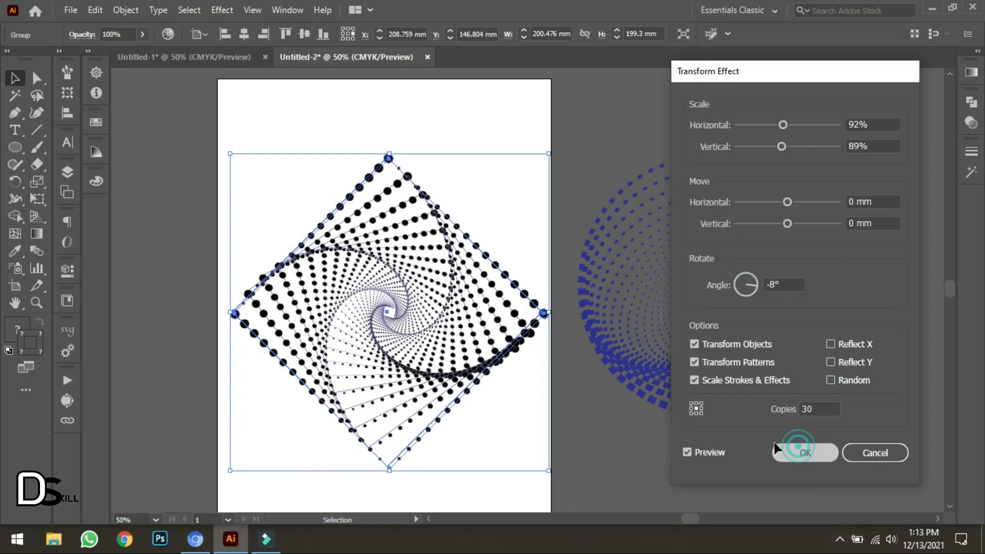
click(442, 119)
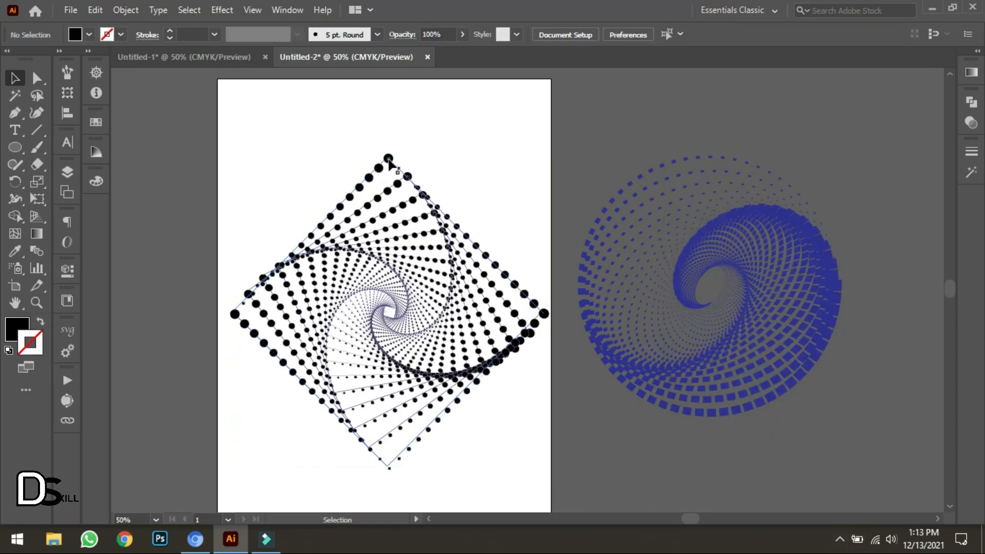
Rotate the twisted dot diamond slightly clockwise on the artboard and deselect it
click(388, 159)
click(225, 149)
drag(224, 149, 248, 152)
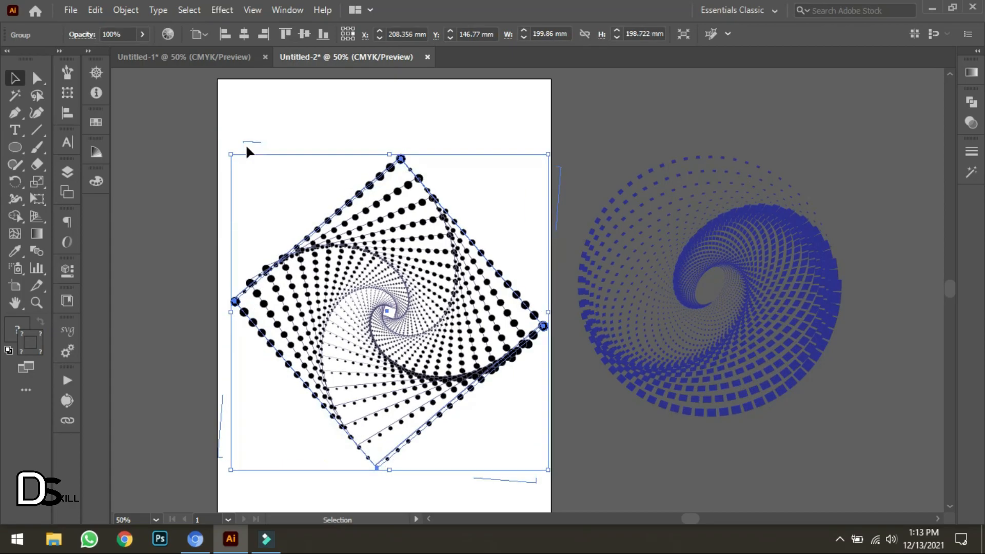
click(294, 122)
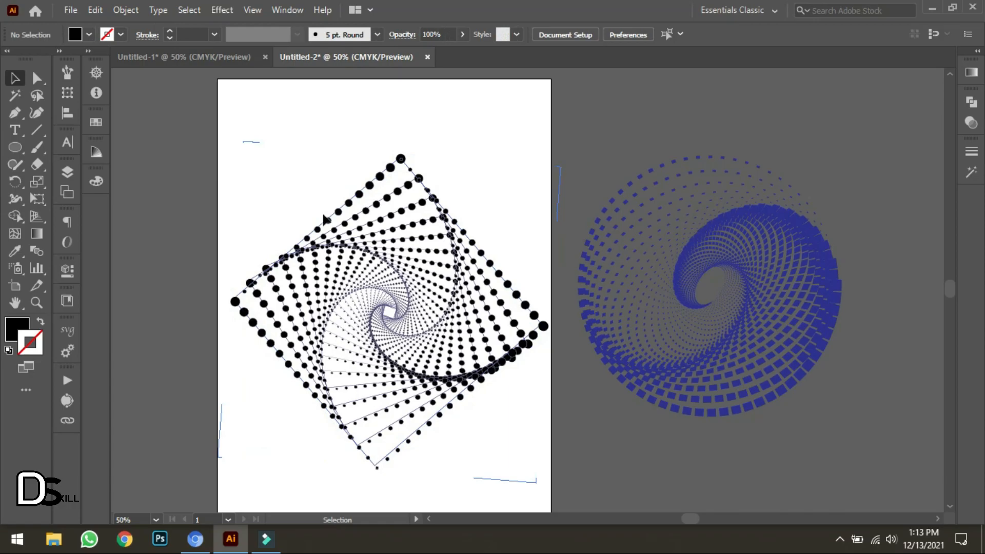
click(332, 222)
click(308, 126)
click(334, 222)
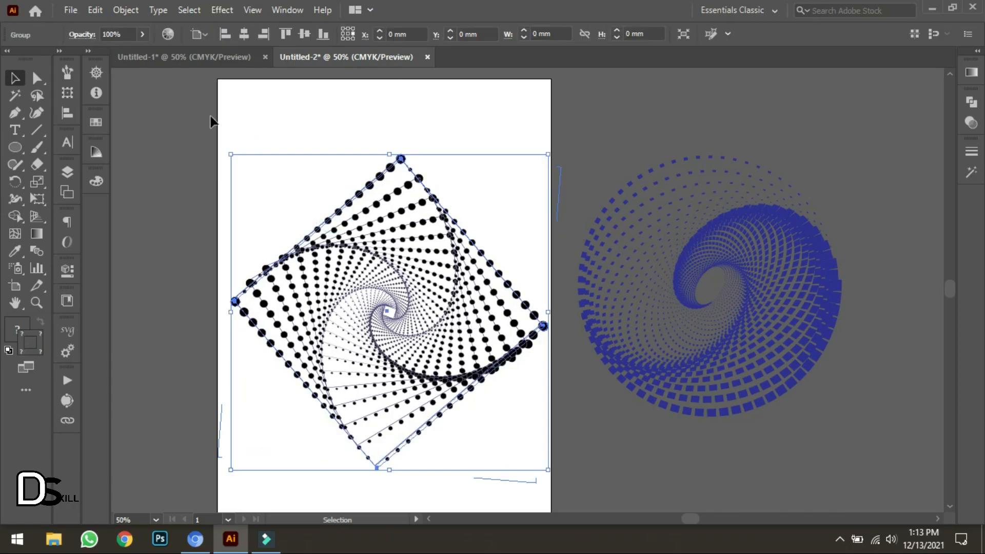
click(305, 112)
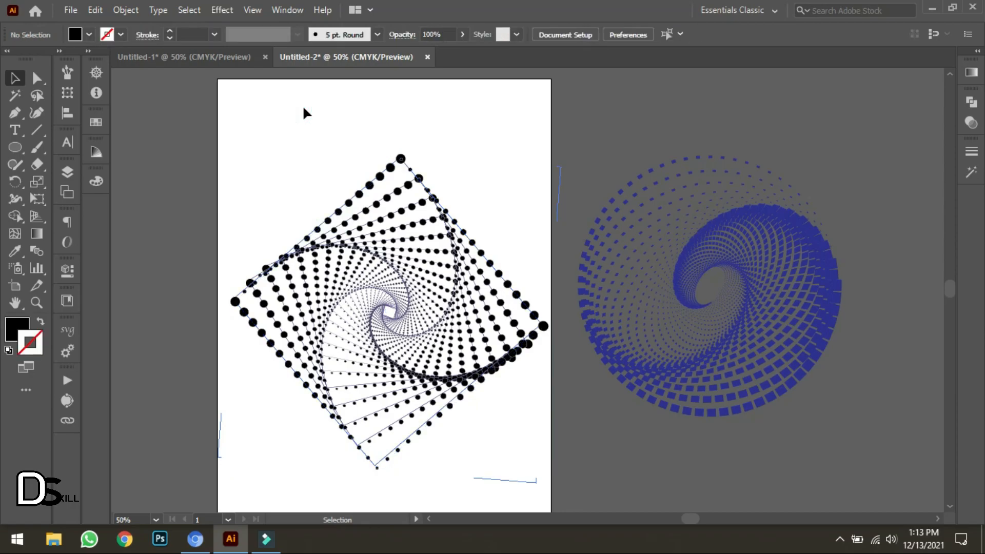